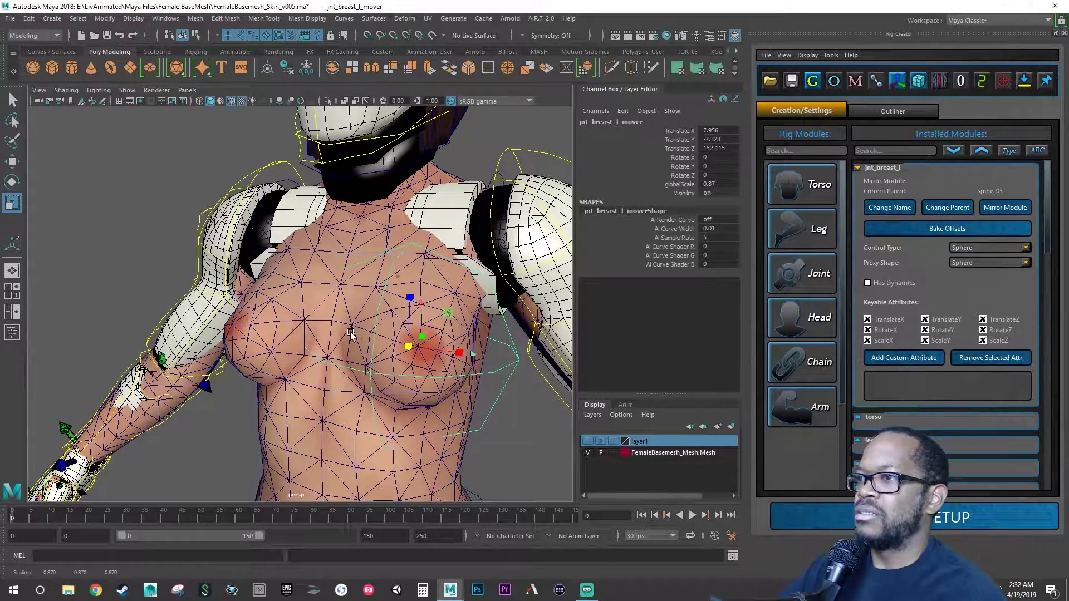
Rotate the jnt_breast_l mover to about X 0.6, Y -9.6 and Z -61.9 degrees.
{"action": "left_click_drag", "start_coordinate": [431, 353], "coordinate": [423, 381], "text": "alt"}
{"action": "scroll", "coordinate": [403, 383], "scroll_direction": "down", "scroll_amount": 5}
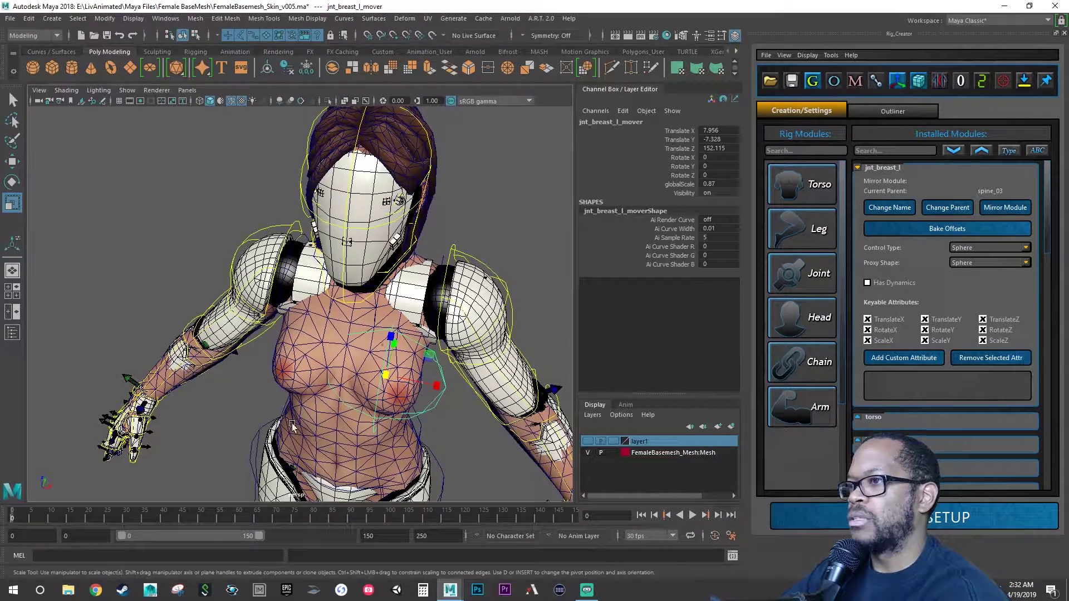
{"action": "key", "text": "e"}
{"action": "left_click_drag", "start_coordinate": [372, 419], "coordinate": [403, 407], "text": "alt"}
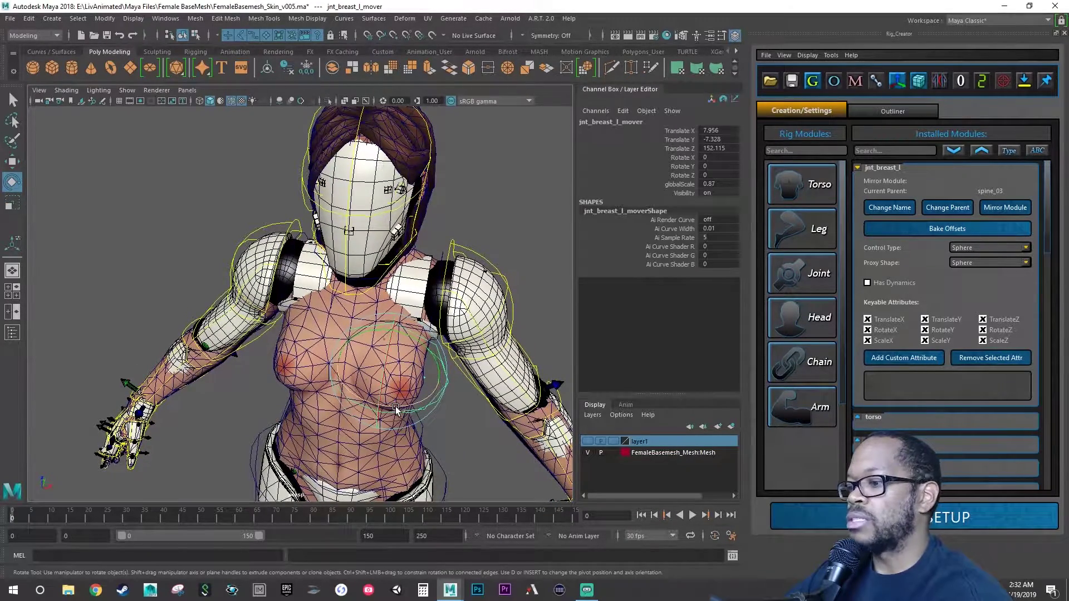
{"action": "key", "text": "w"}
{"action": "left_click_drag", "start_coordinate": [393, 413], "coordinate": [415, 405], "text": "alt"}
{"action": "key", "text": "e"}
{"action": "key", "text": "w"}
{"action": "key", "text": "e"}
{"action": "left_click_drag", "start_coordinate": [360, 326], "coordinate": [427, 311]}
Key the jnt_breast_l mover and move it to about X 8.8, Y -8.7, Z 151.7.
{"action": "key", "text": "w"}
{"action": "key", "text": "s"}
{"action": "scroll", "coordinate": [506, 309], "scroll_direction": "up", "scroll_amount": 3}
{"action": "middle_click_drag", "start_coordinate": [506, 309], "coordinate": [335, 336], "text": "alt"}
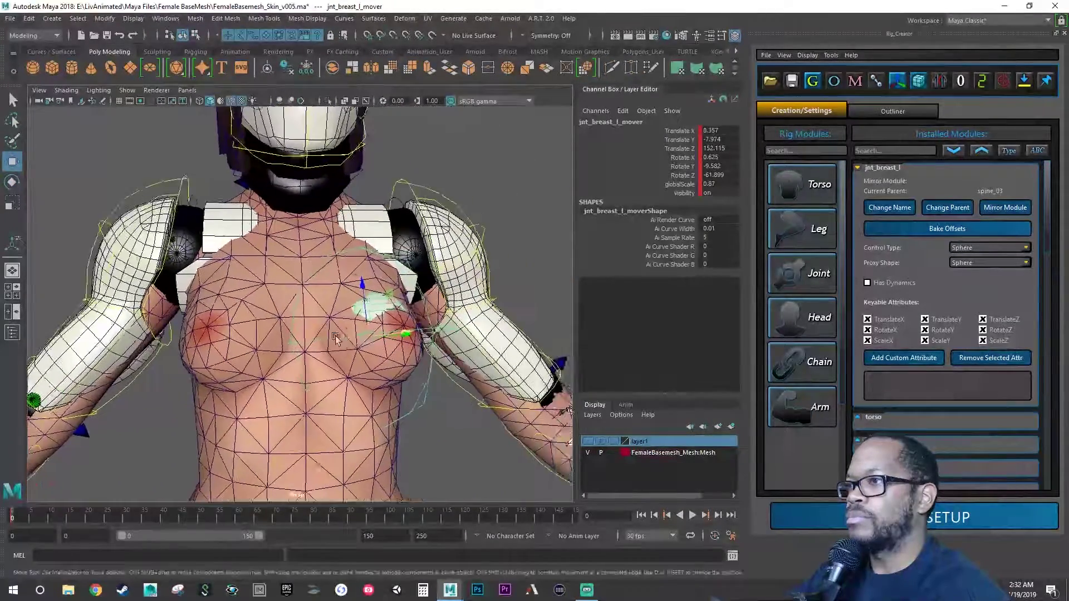
{"action": "right_click_drag", "start_coordinate": [335, 336], "coordinate": [464, 339], "text": "alt"}
{"action": "mouse_move", "coordinate": [480, 378]}
{"action": "left_mouse_down", "text": "alt"}
{"action": "mouse_move", "coordinate": [505, 399]}
{"action": "mouse_move", "coordinate": [465, 362]}
{"action": "left_mouse_up", "text": "alt"}
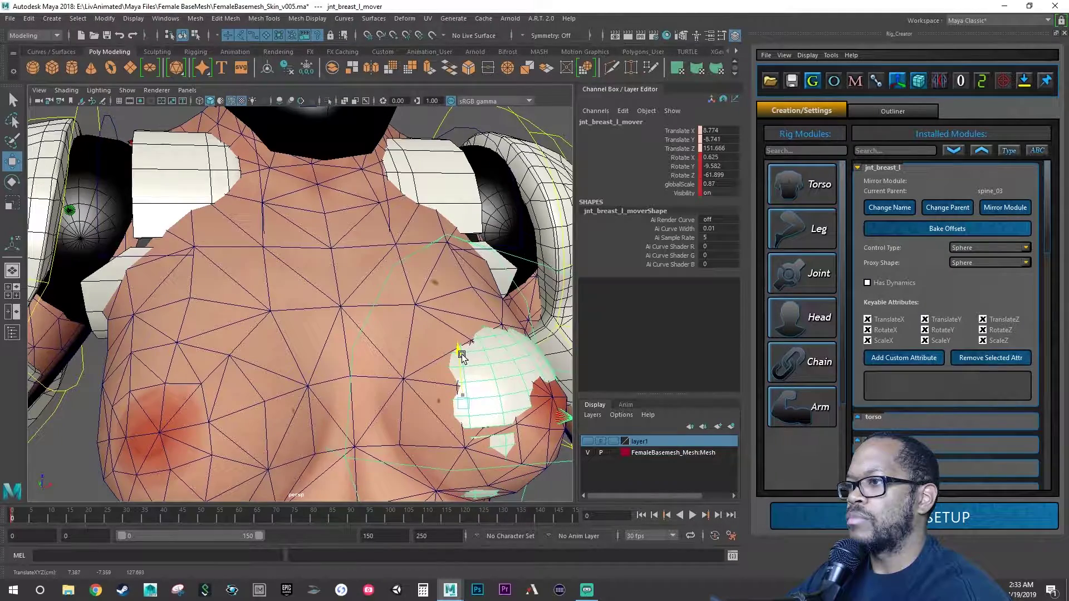
Refine the jnt_breast_l mover's rotation to about X 0.9, Y -18.2 and Z -62.9 degrees, aligning it with the mesh.
{"action": "key", "text": "e"}
{"action": "left_click_drag", "start_coordinate": [508, 393], "coordinate": [352, 335]}
{"action": "scroll", "coordinate": [371, 414], "scroll_direction": "up", "scroll_amount": 3}
{"action": "scroll", "coordinate": [352, 326], "scroll_direction": "up", "scroll_amount": 3}
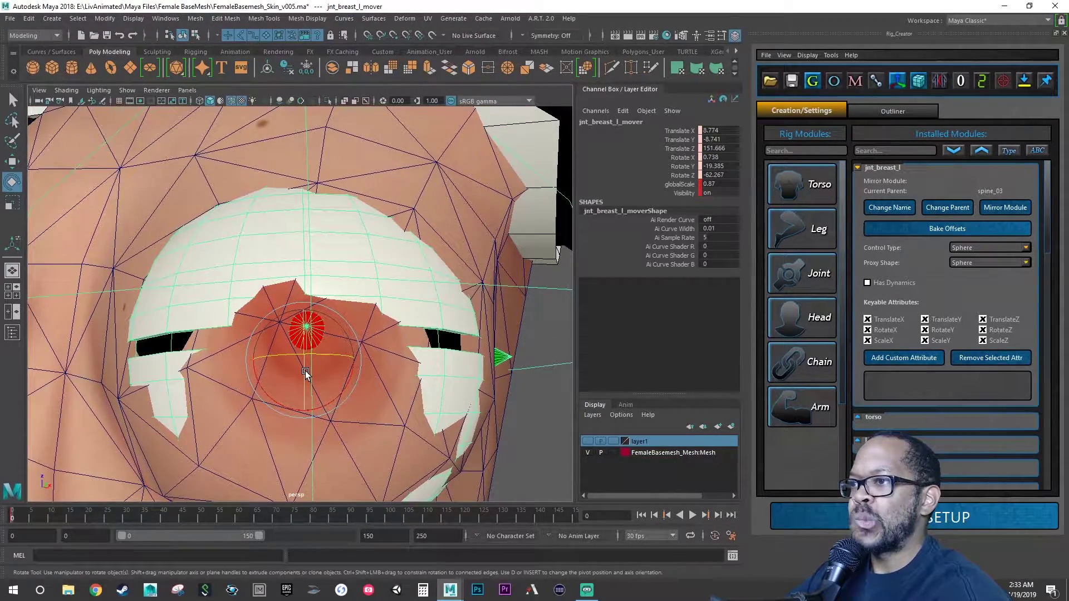
{"action": "left_click_drag", "start_coordinate": [305, 373], "coordinate": [341, 346]}
{"action": "scroll", "coordinate": [342, 356], "scroll_direction": "down", "scroll_amount": 5}
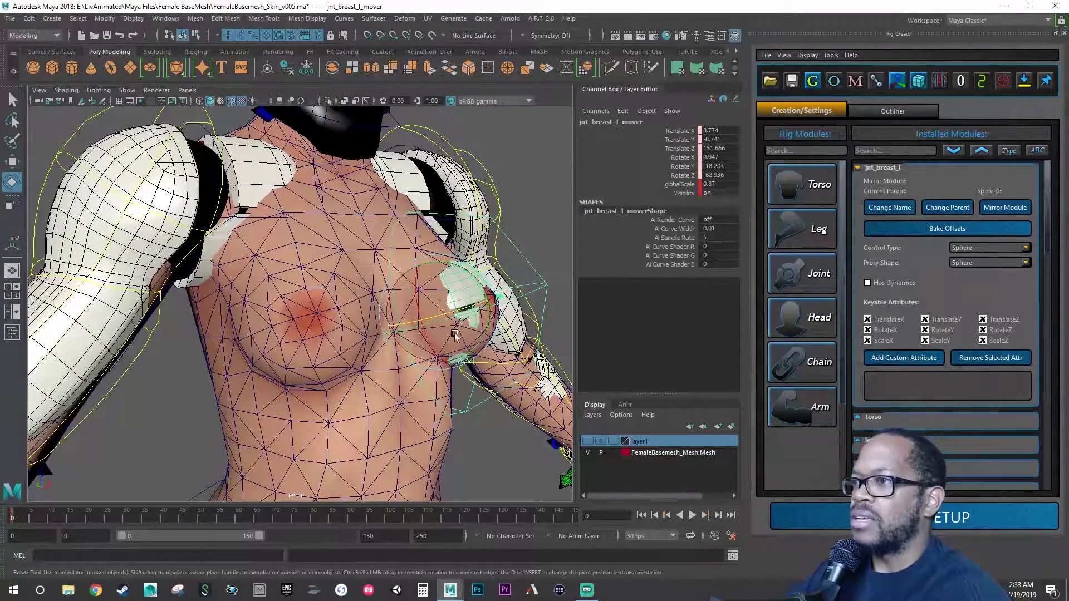
{"action": "left_click_drag", "start_coordinate": [443, 340], "coordinate": [462, 331], "text": "alt"}
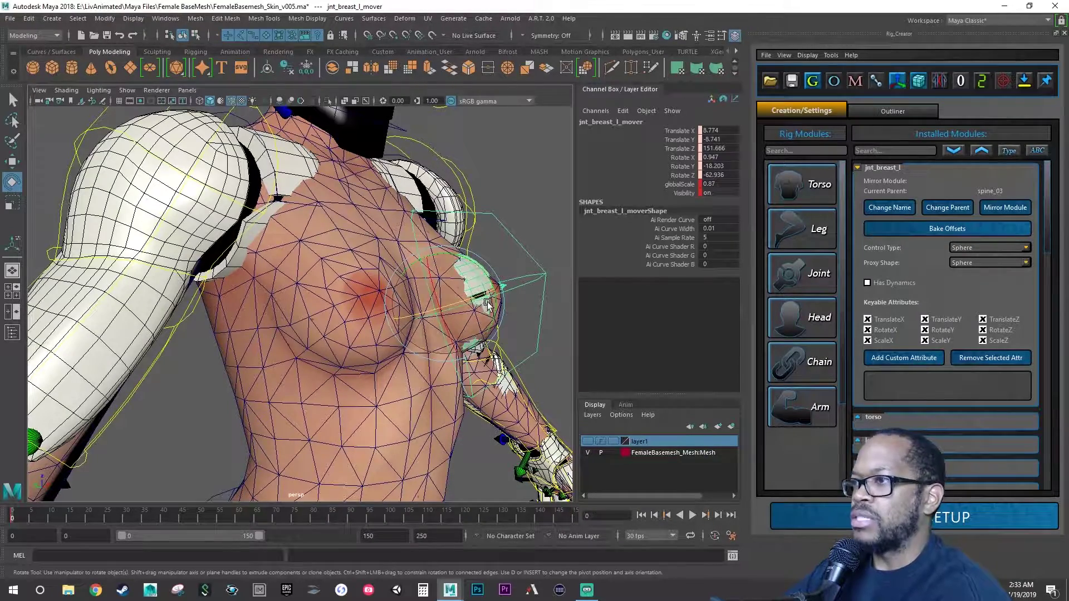
Nudge the jnt_breast_l mover to about X 8.7, Y -8.8, Z 151.6.
{"action": "left_click_drag", "start_coordinate": [487, 313], "coordinate": [396, 295], "text": "alt"}
{"action": "key", "text": "w"}
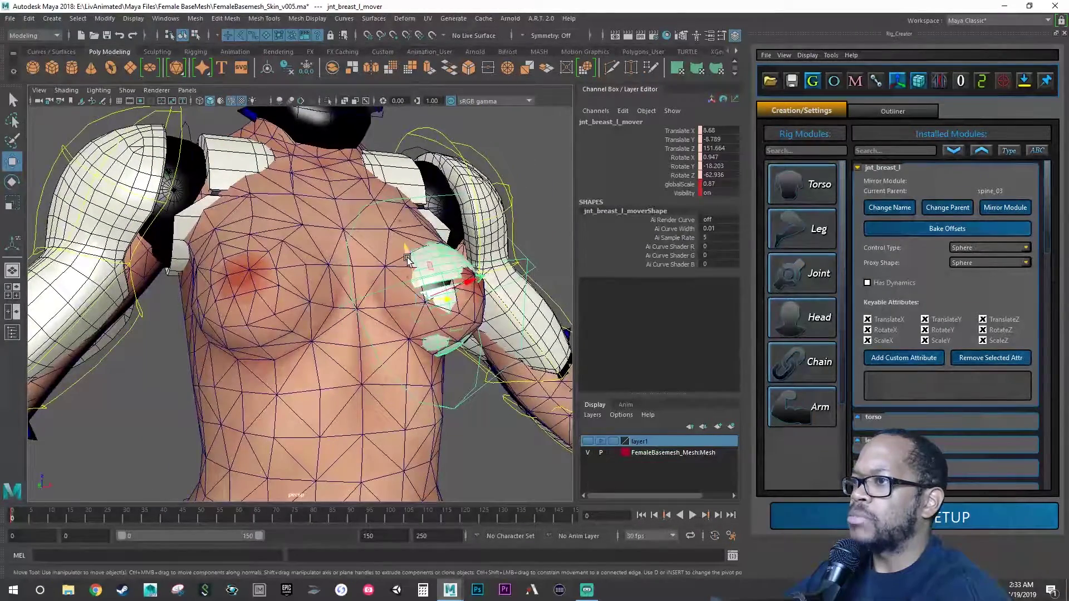
{"action": "left_click_drag", "start_coordinate": [407, 259], "coordinate": [378, 283]}
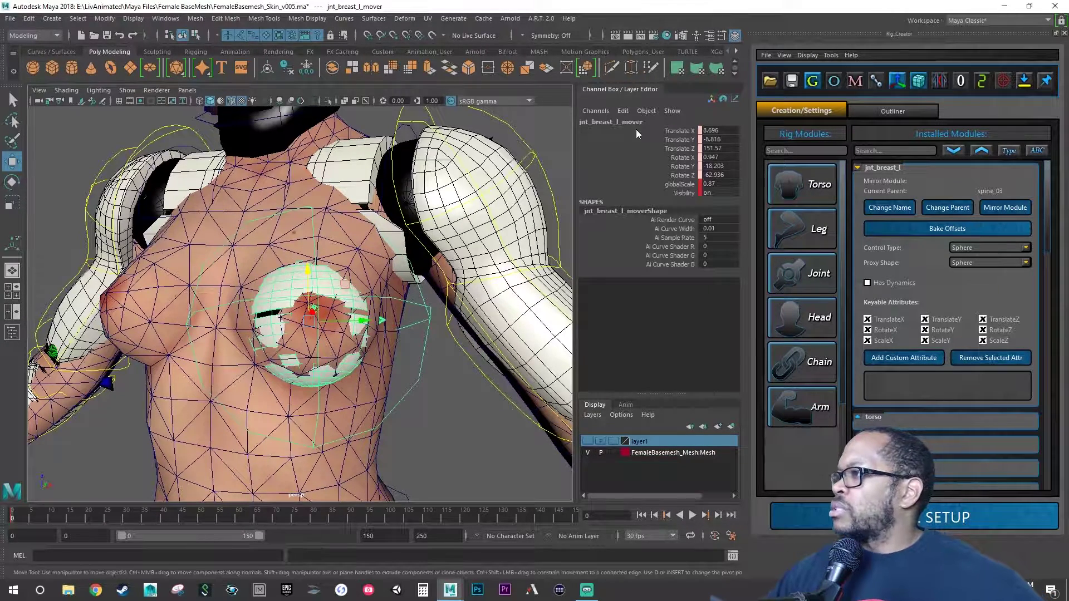
Try the Circle, Arrow and Cylinder control types on the jnt_breast_l module.
{"action": "left_click", "coordinate": [961, 248]}
{"action": "left_click", "coordinate": [966, 257]}
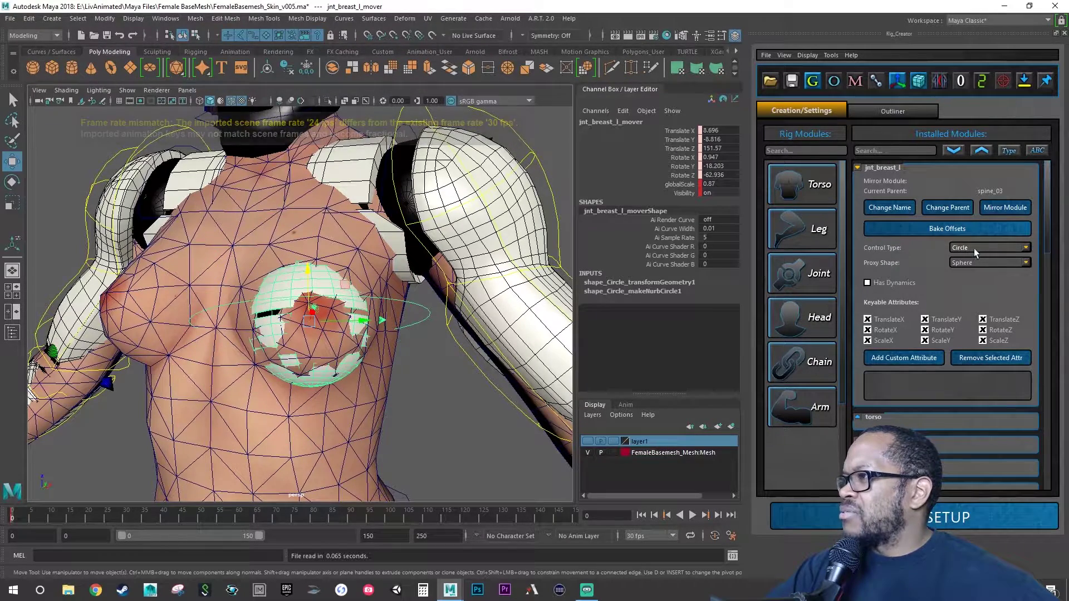
{"action": "left_click", "coordinate": [973, 248]}
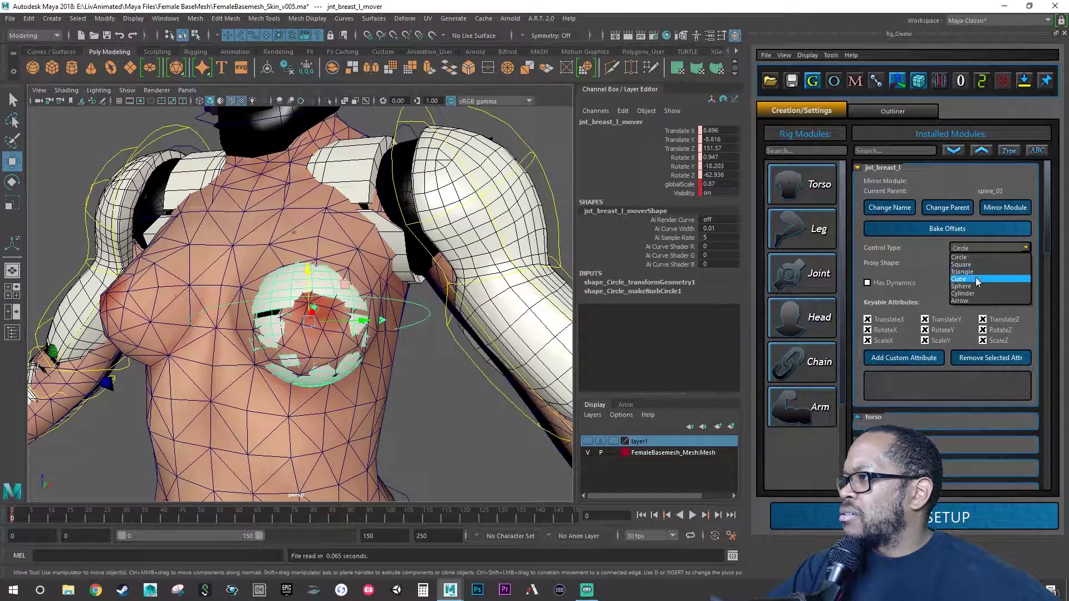
{"action": "left_click", "coordinate": [975, 300]}
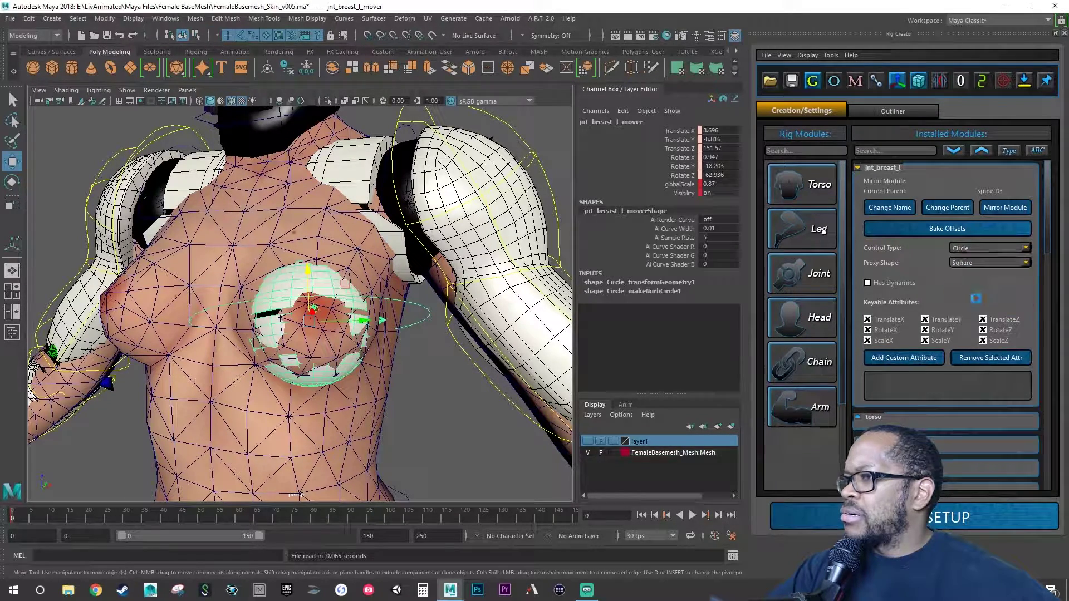
{"action": "left_click", "coordinate": [980, 247]}
{"action": "left_click", "coordinate": [974, 291]}
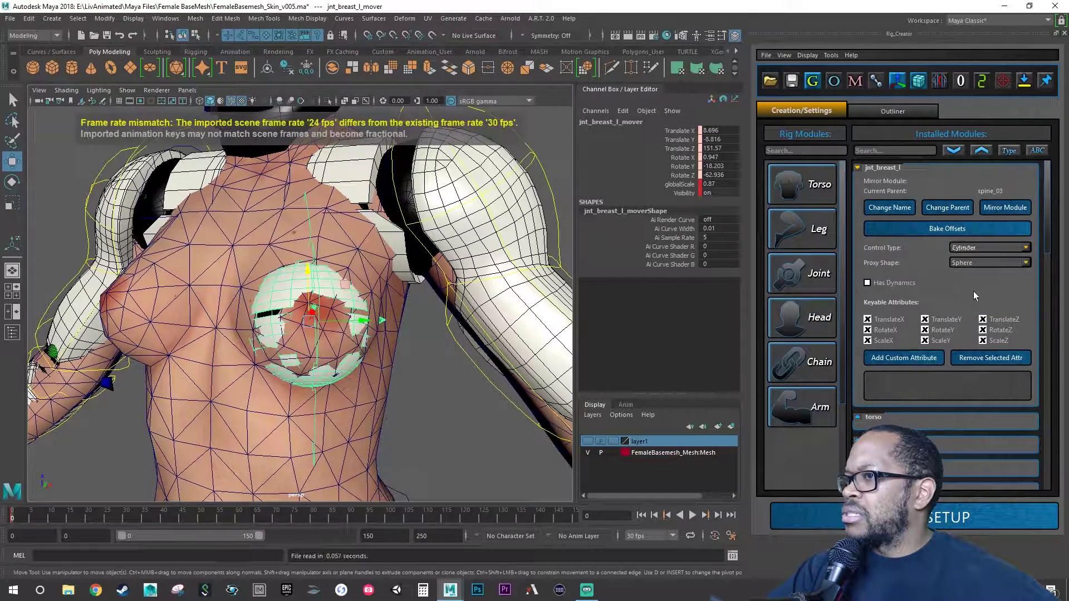
Try the Cube, Triangle and Circle control types on the jnt_breast_l module.
{"action": "left_click", "coordinate": [974, 262]}
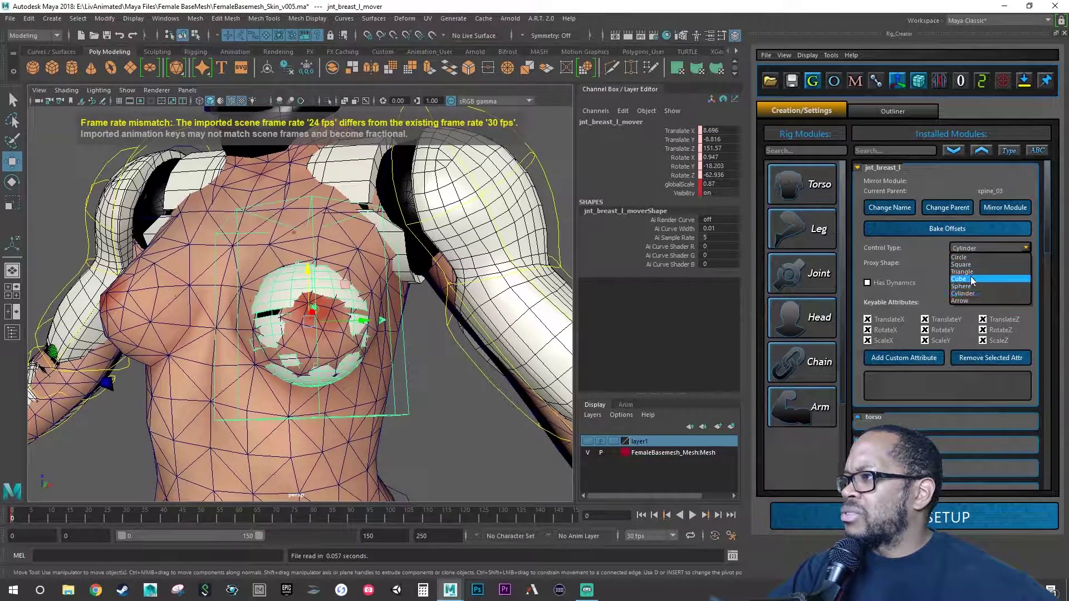
{"action": "left_click", "coordinate": [971, 280]}
{"action": "left_click", "coordinate": [977, 245]}
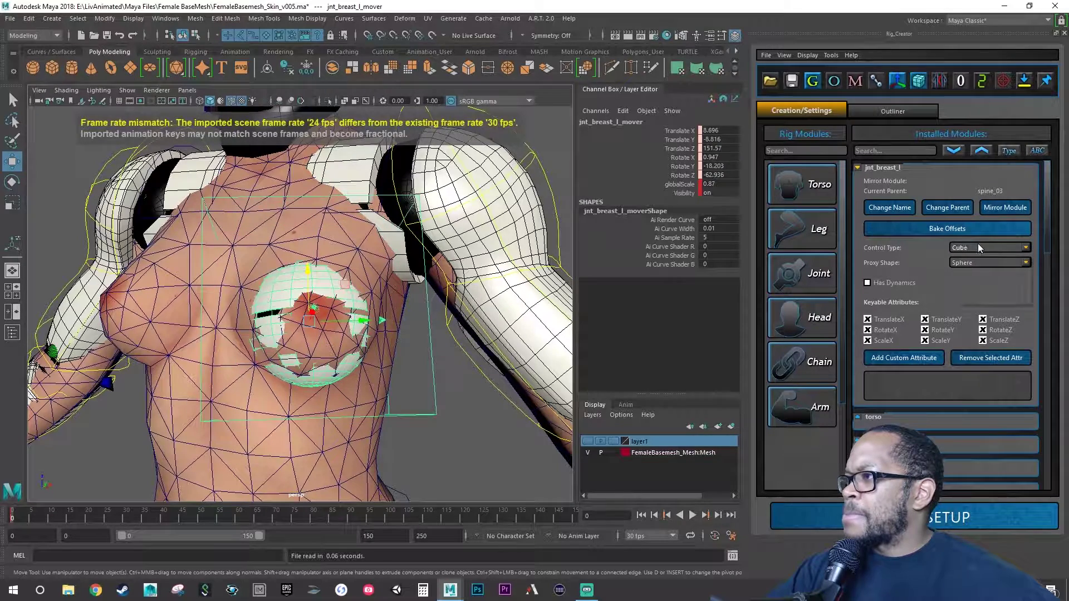
{"action": "left_click", "coordinate": [977, 271]}
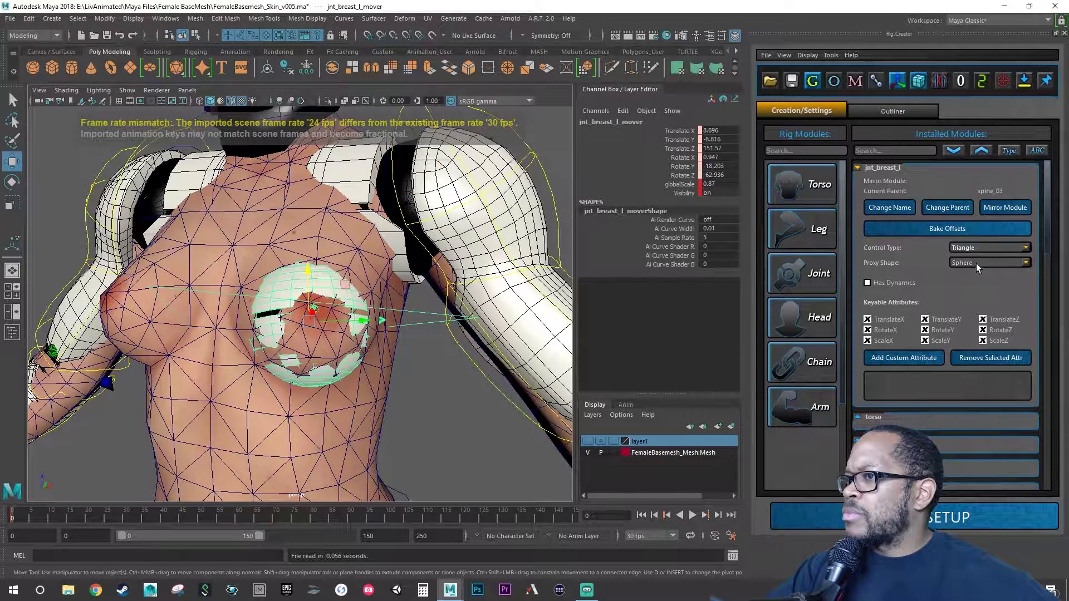
{"action": "left_click", "coordinate": [976, 249]}
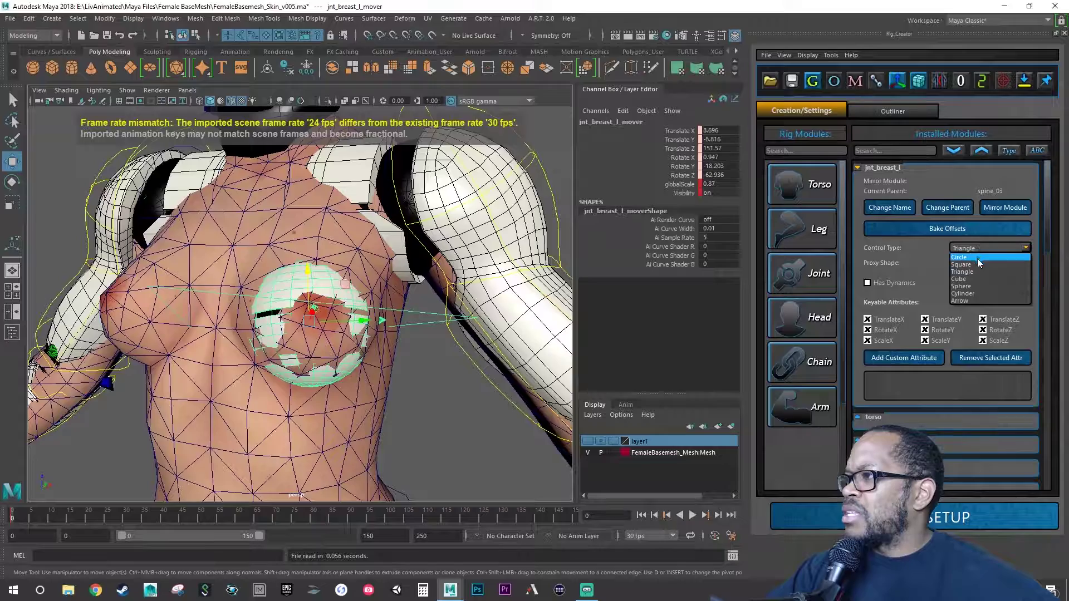
{"action": "left_click", "coordinate": [977, 259]}
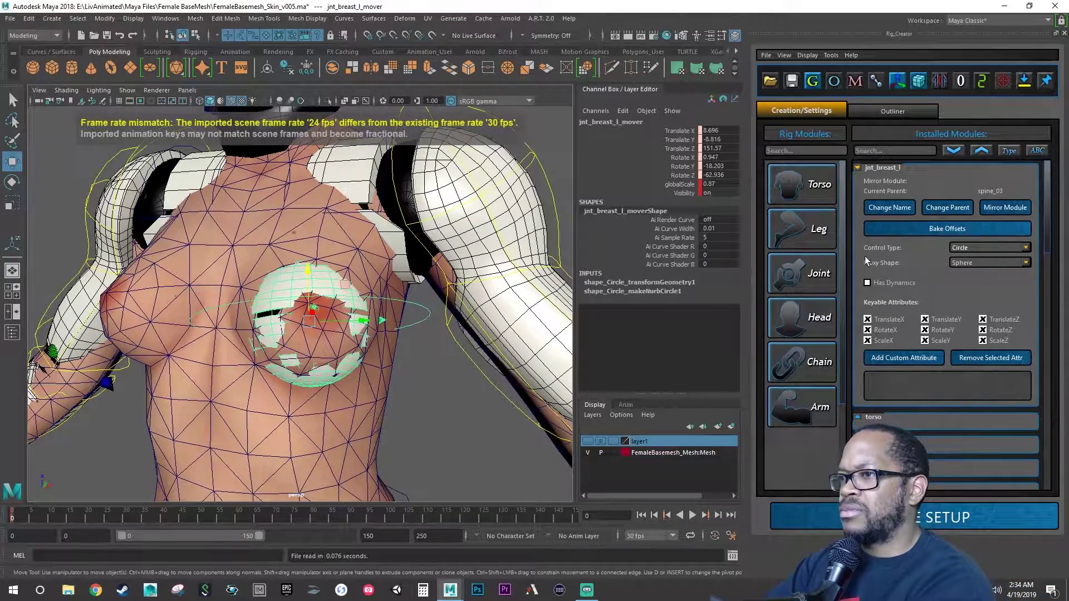
Switch the jnt_breast_l module's control type to Sphere.
{"action": "left_click_drag", "start_coordinate": [406, 335], "coordinate": [493, 341], "text": "alt"}
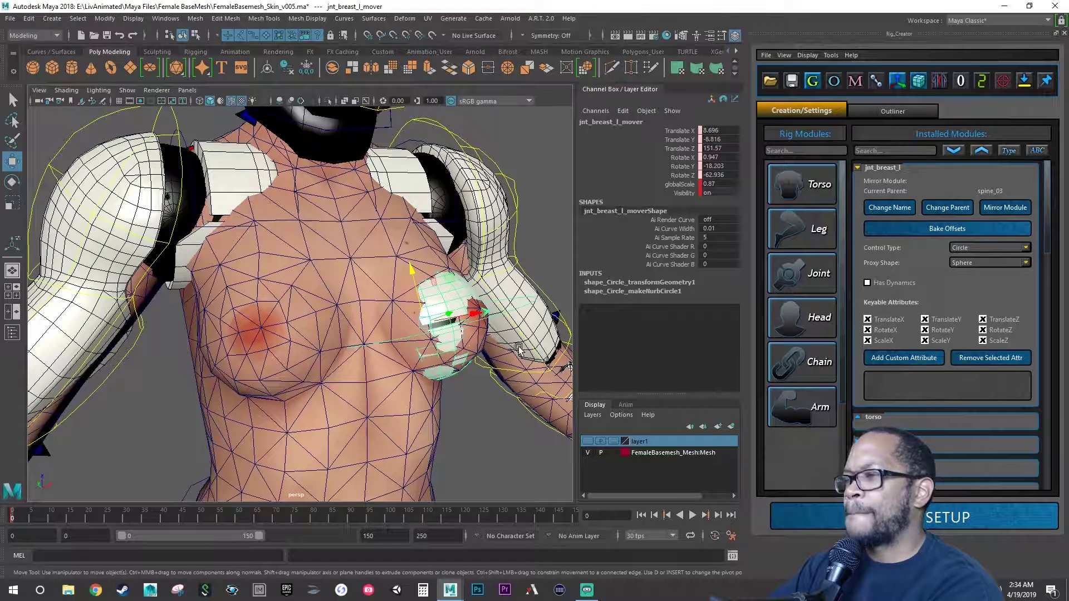
{"action": "left_click", "coordinate": [949, 249]}
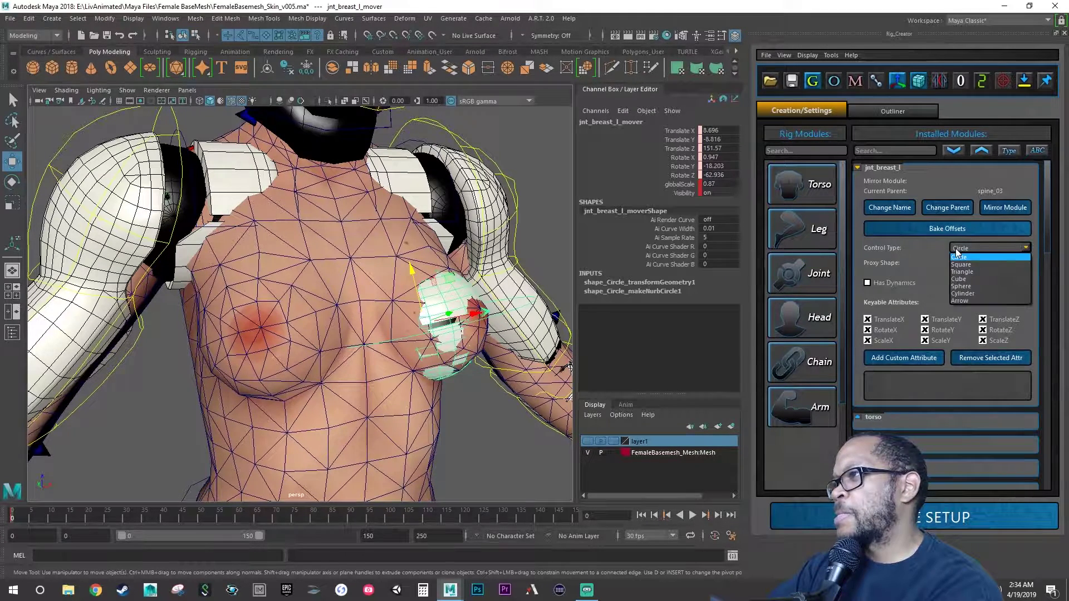
{"action": "left_click", "coordinate": [977, 286]}
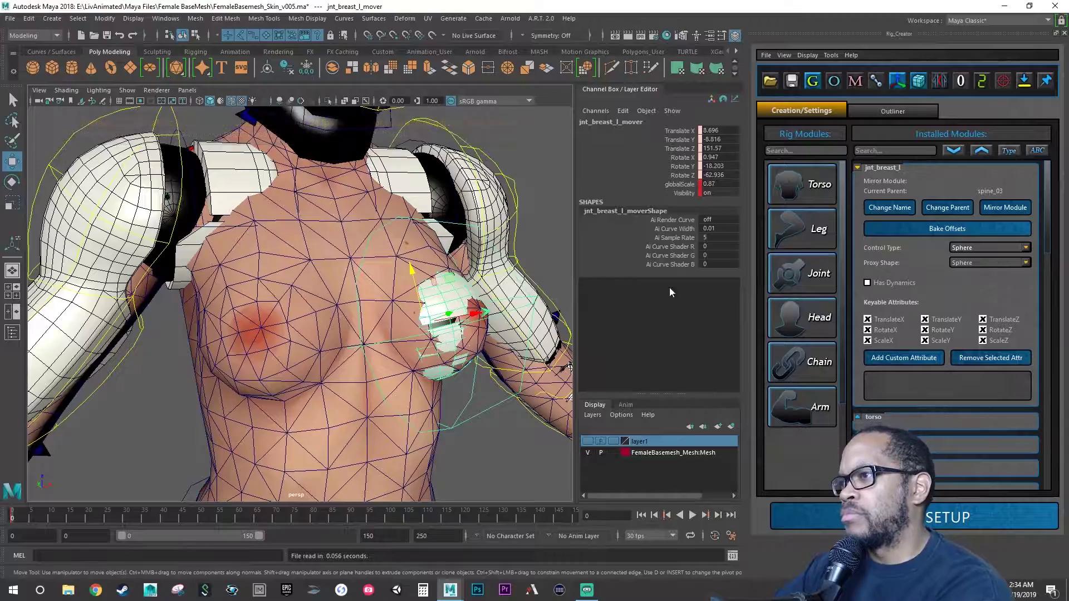
Set the jnt_breast_l module's control type to Circle.
{"action": "left_click_drag", "start_coordinate": [562, 309], "coordinate": [530, 298], "text": "alt"}
{"action": "left_click_drag", "start_coordinate": [532, 297], "coordinate": [538, 302], "text": "alt"}
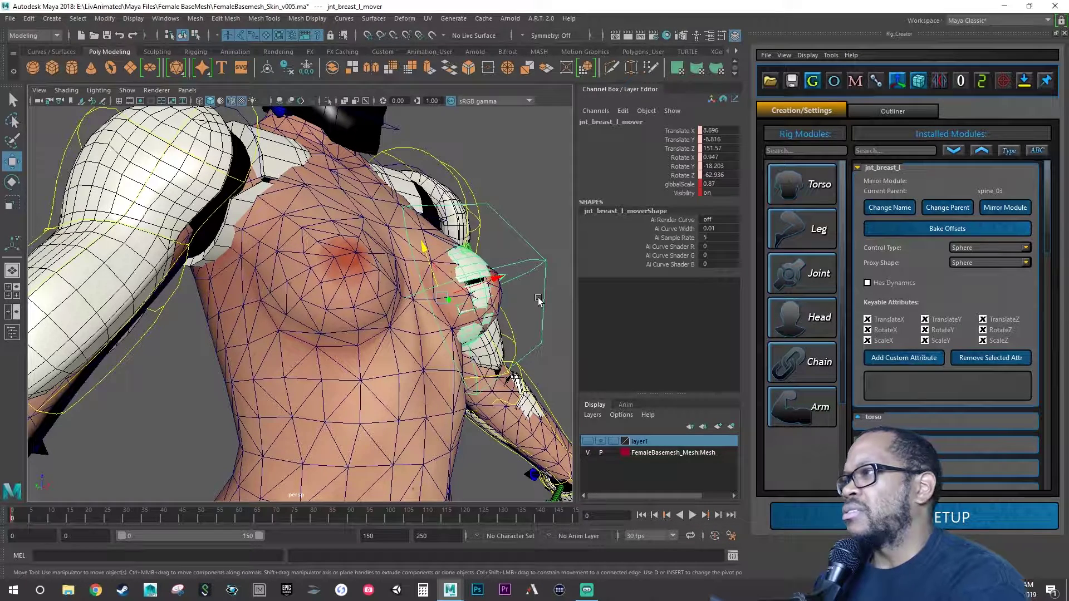
{"action": "left_click", "coordinate": [963, 246]}
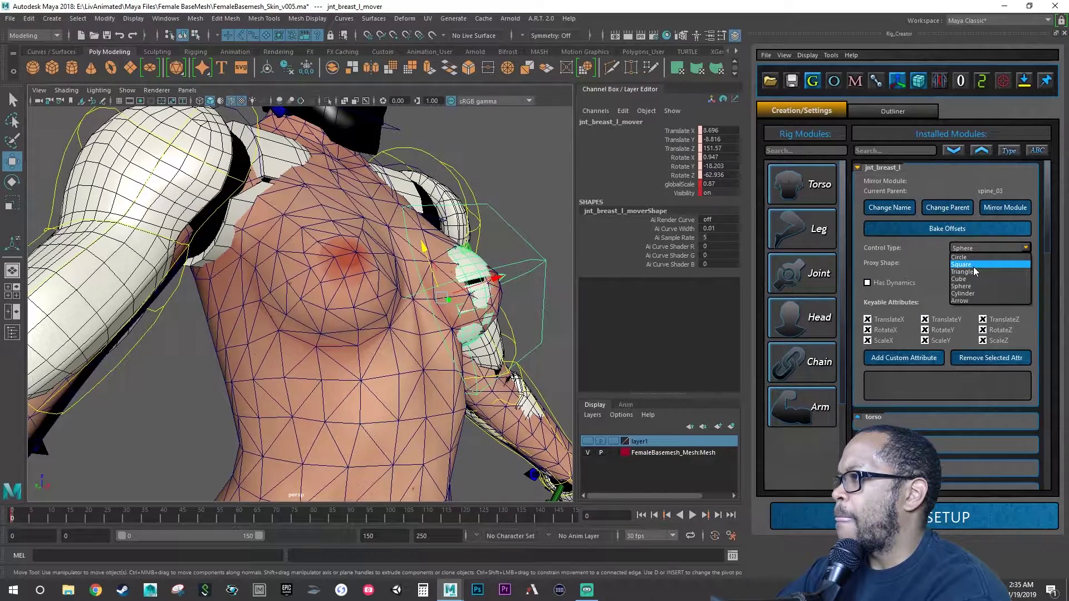
{"action": "left_click", "coordinate": [968, 257]}
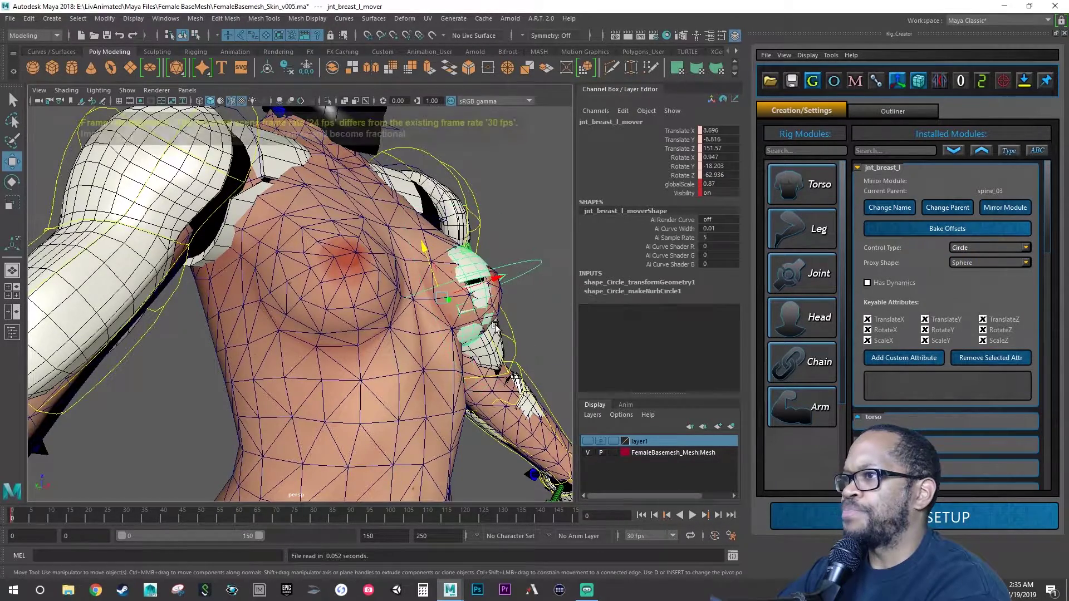
Delete the jnt_breast_l mover's key at frame 0, then check the right upper arm and jnt_breast_l movers for remaining keys.
{"action": "left_click_drag", "start_coordinate": [495, 326], "coordinate": [393, 367], "text": "alt"}
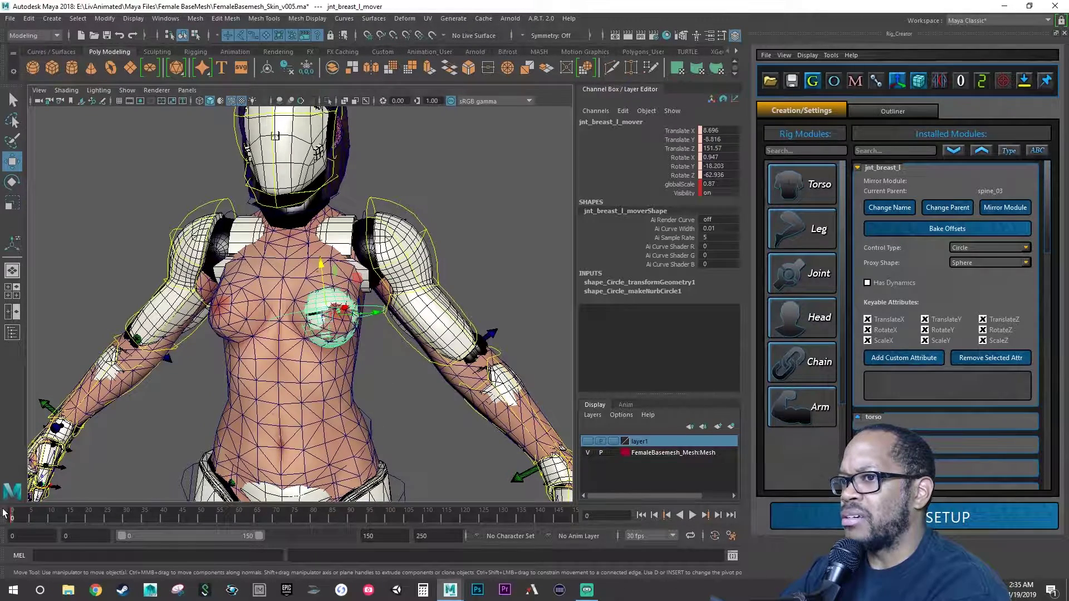
{"action": "right_click", "coordinate": [26, 516]}
{"action": "left_click", "coordinate": [37, 372]}
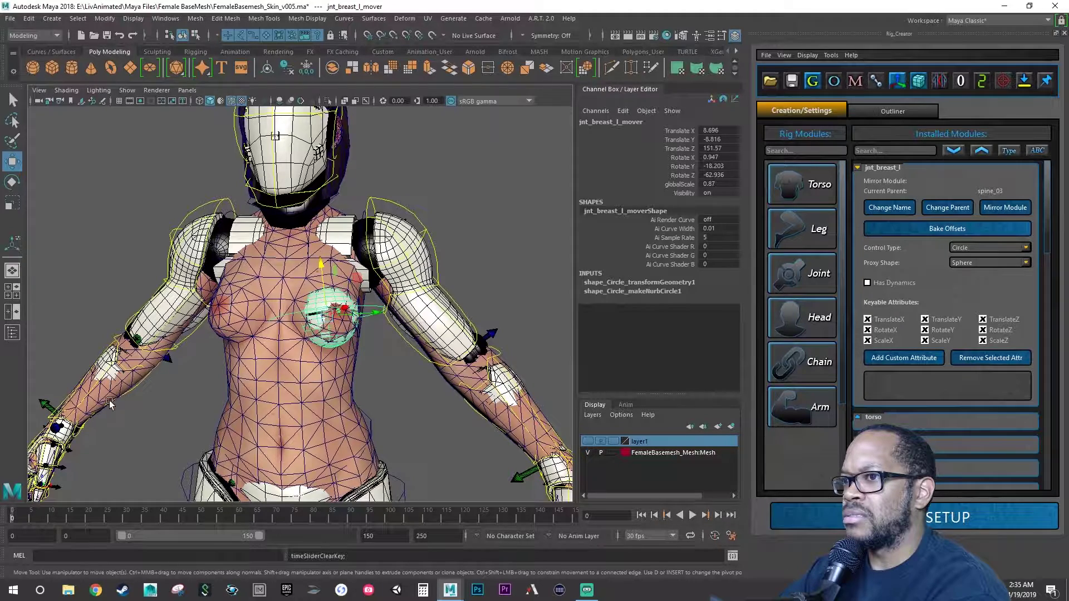
{"action": "left_click", "coordinate": [187, 340]}
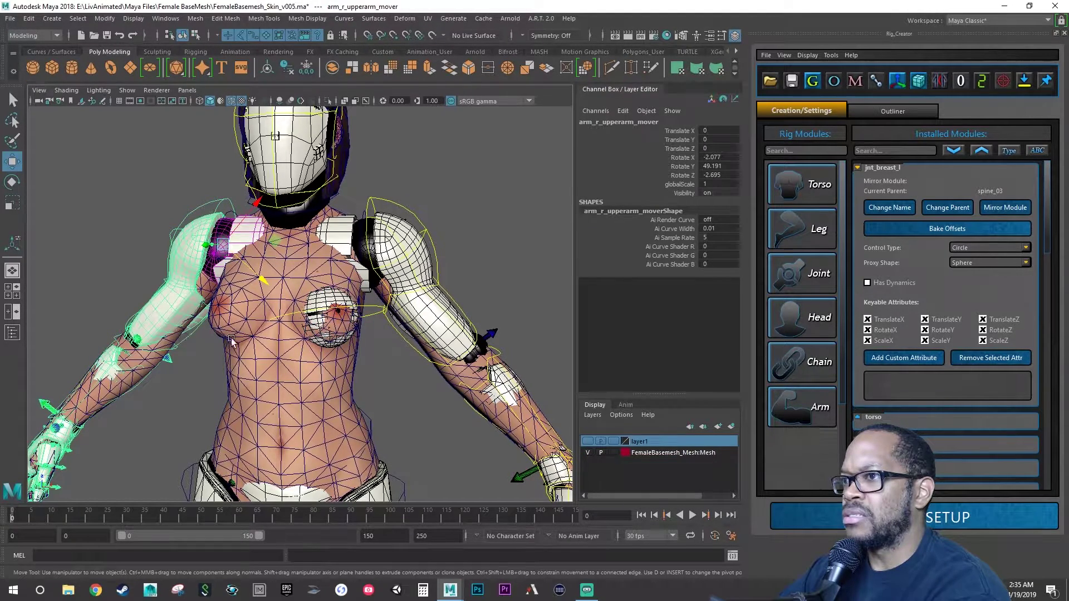
{"action": "left_click", "coordinate": [370, 310]}
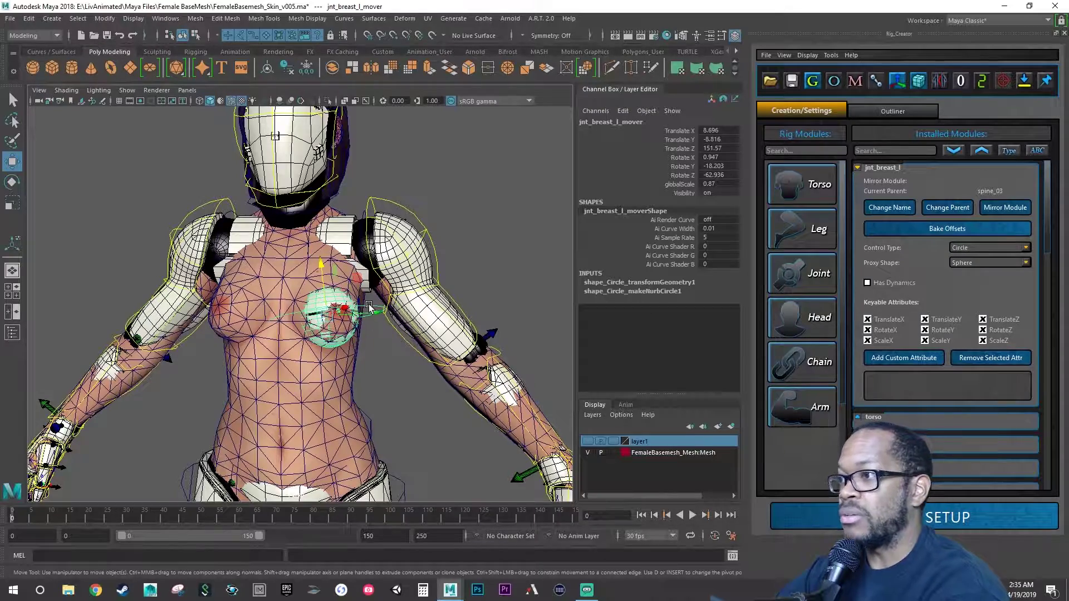
Deselect everything and save the scene as a new rig version named FemaleBasemesh_Rig_v019.ma in the Female BaseMesh folder.
{"action": "scroll", "coordinate": [495, 312], "scroll_direction": "down", "scroll_amount": 5}
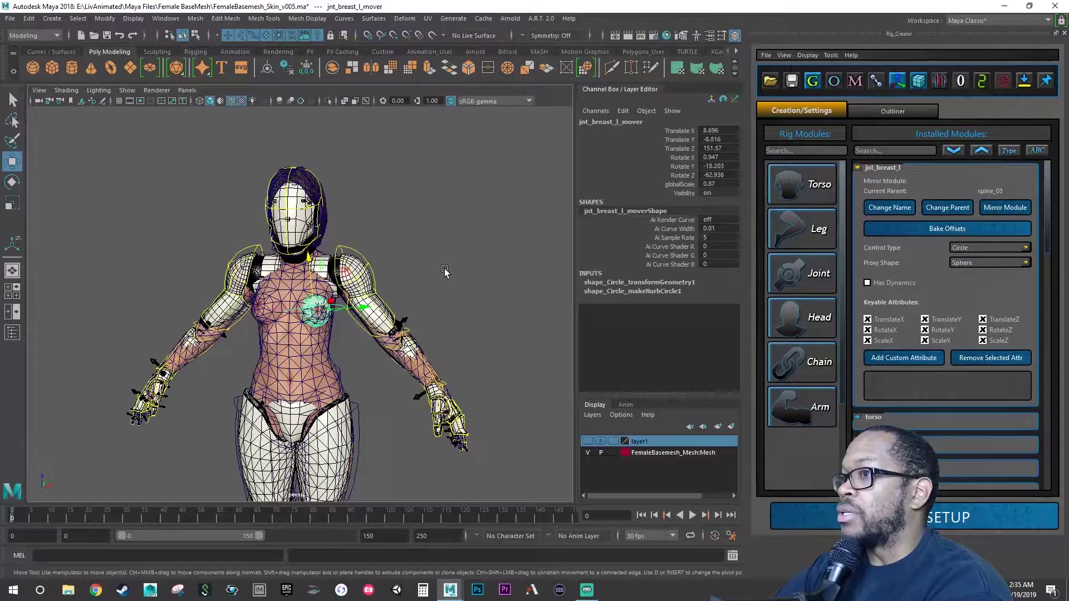
{"action": "left_click", "coordinate": [444, 271]}
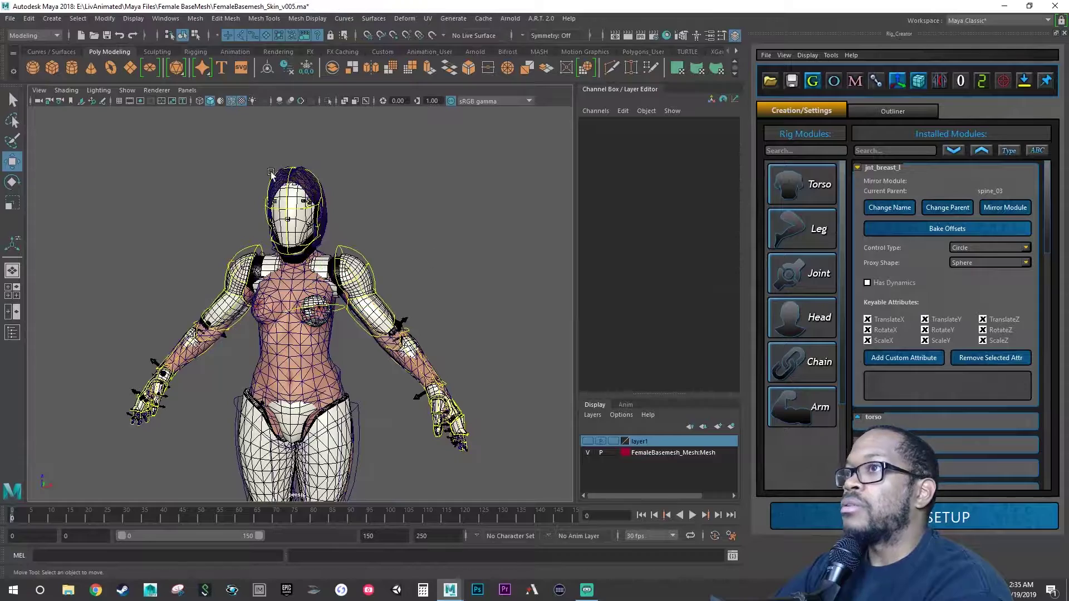
{"action": "left_click", "coordinate": [12, 20]}
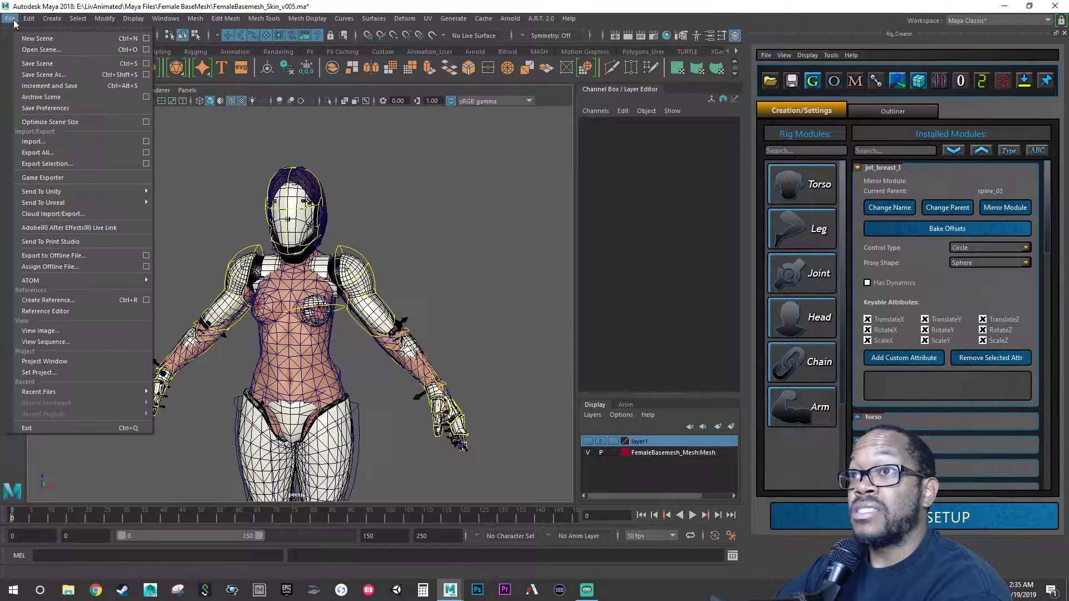
{"action": "left_click", "coordinate": [41, 74]}
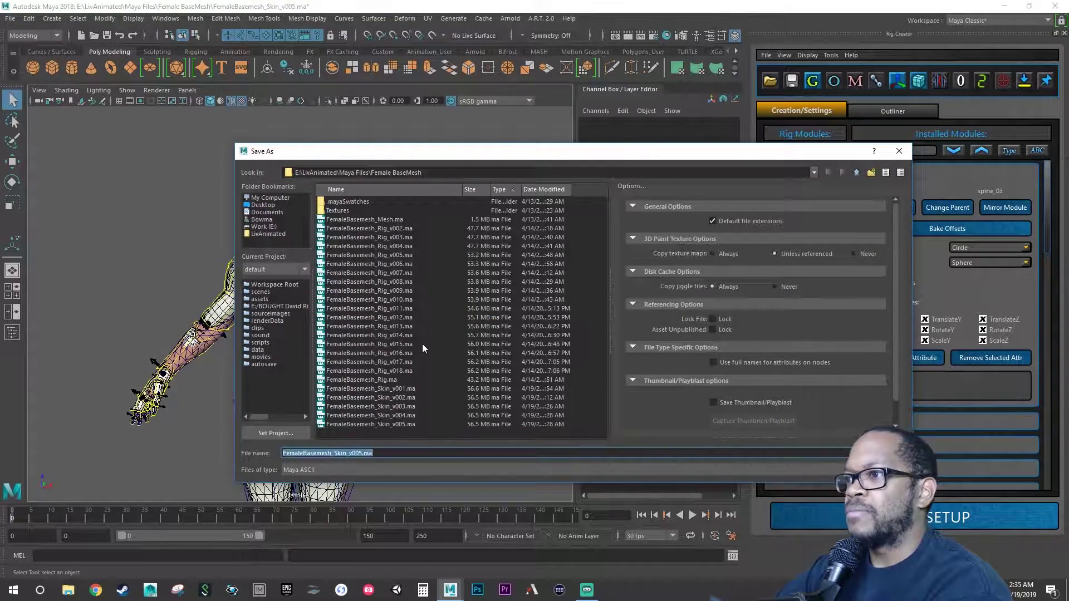
{"action": "left_click", "coordinate": [410, 369]}
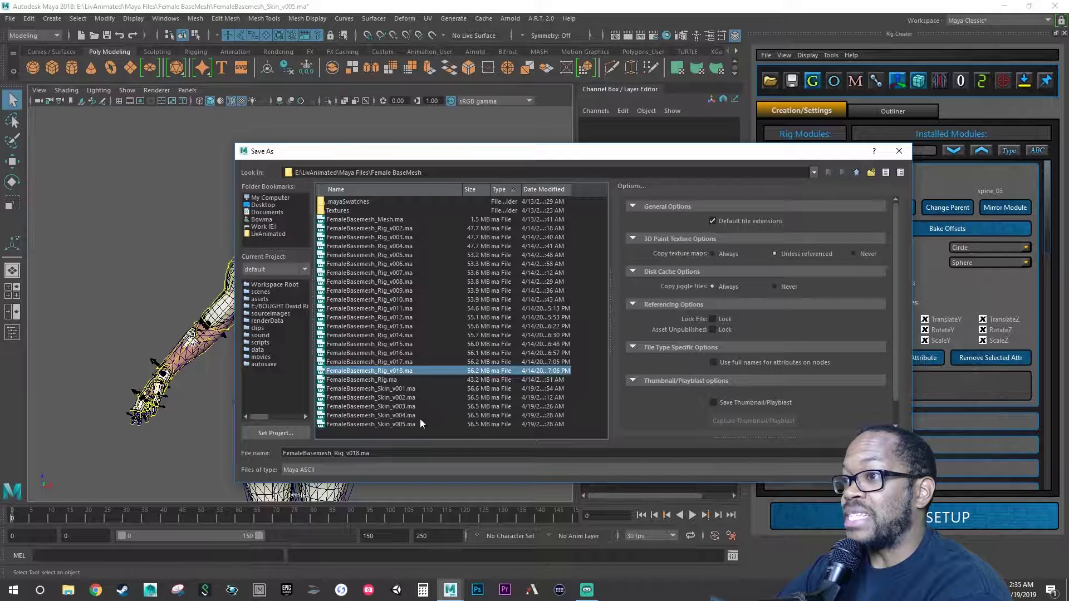
{"action": "left_click", "coordinate": [360, 453]}
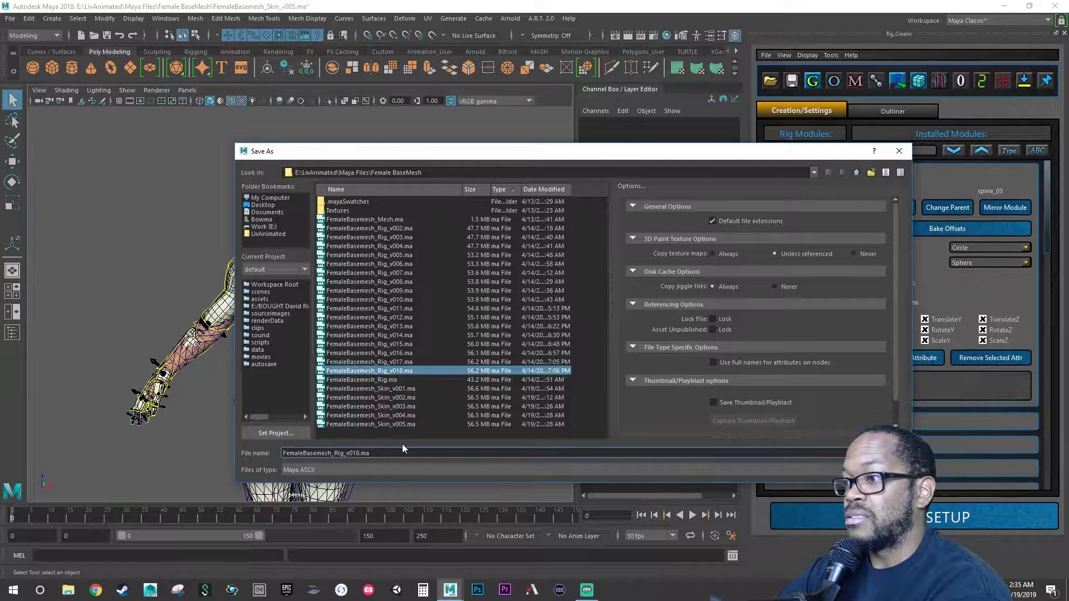
{"action": "key", "text": "BackSpace"}
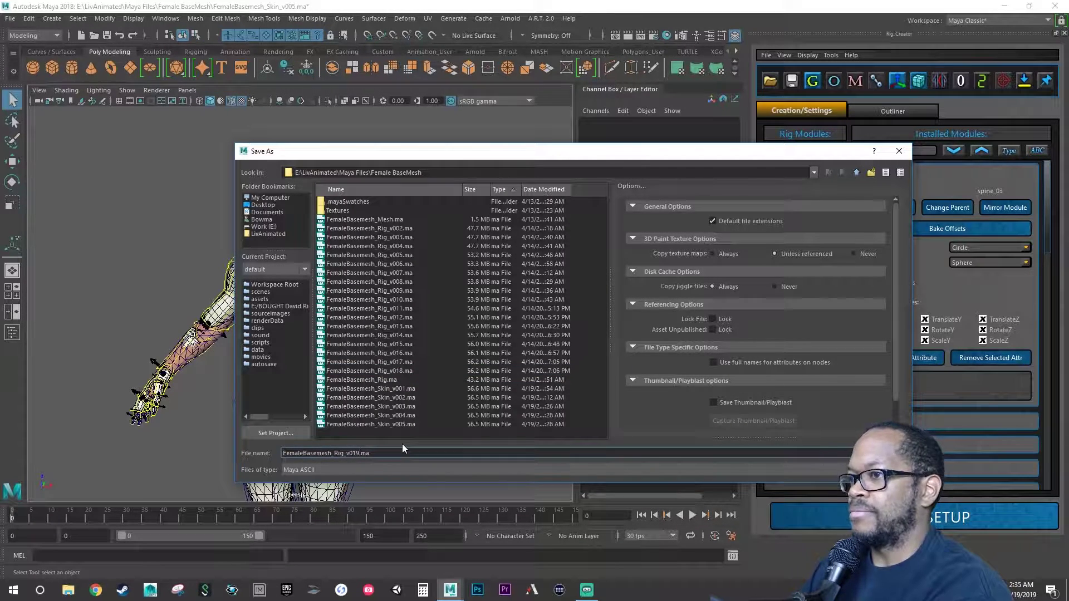
{"action": "key", "text": "Return"}
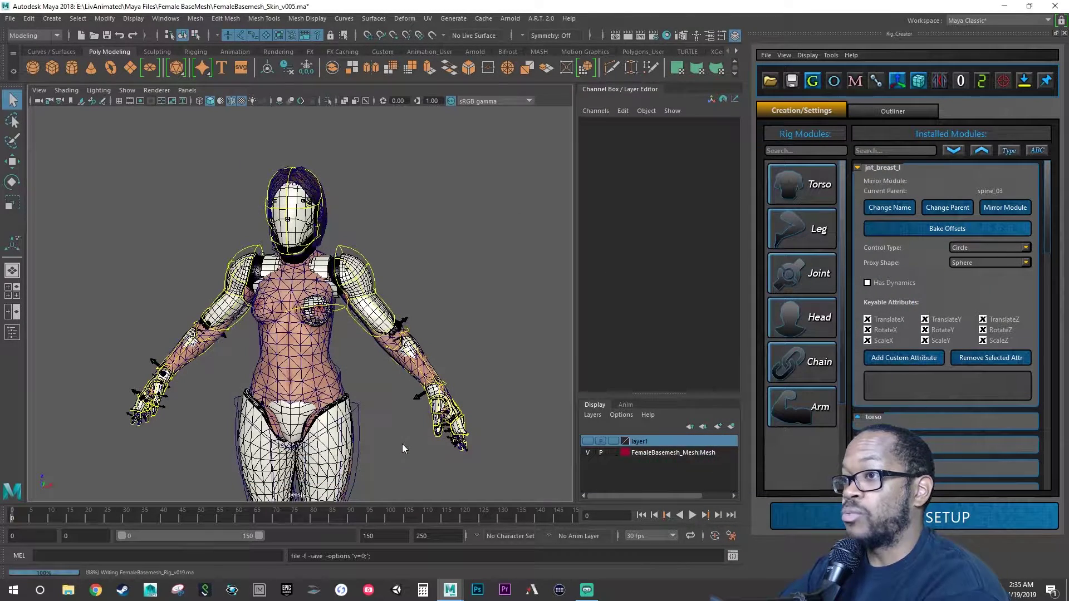
{"action": "key", "text": "w"}
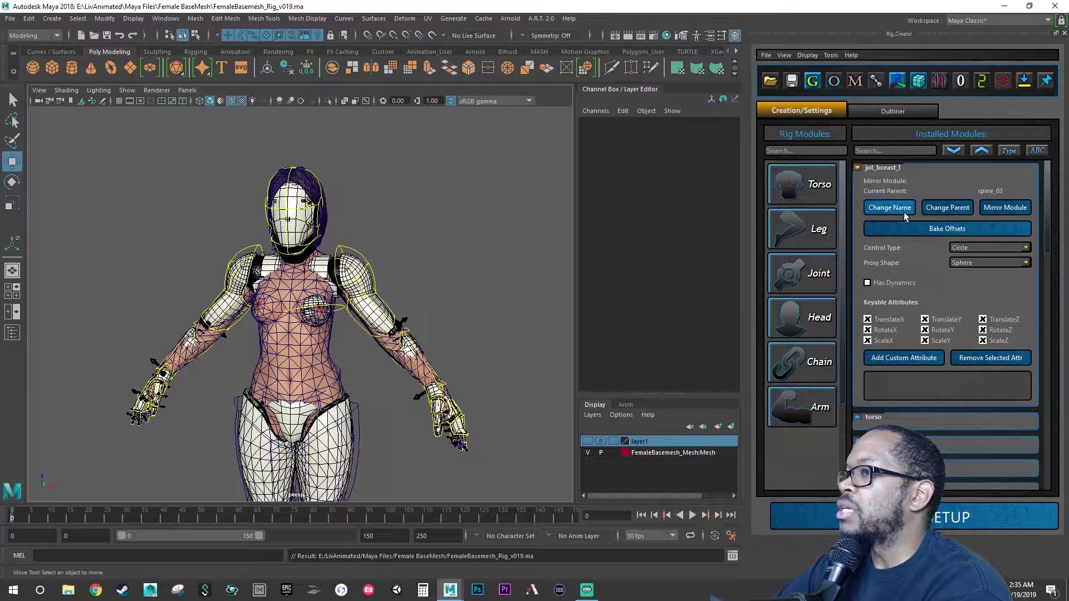
{"action": "left_click", "coordinate": [1024, 82]}
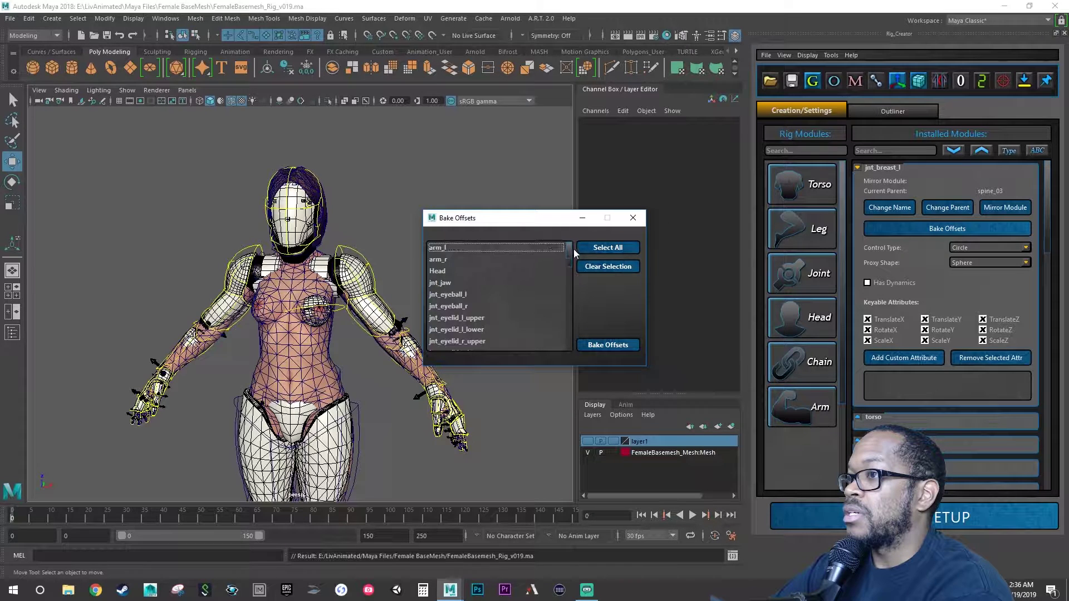
{"action": "left_click", "coordinate": [633, 218]}
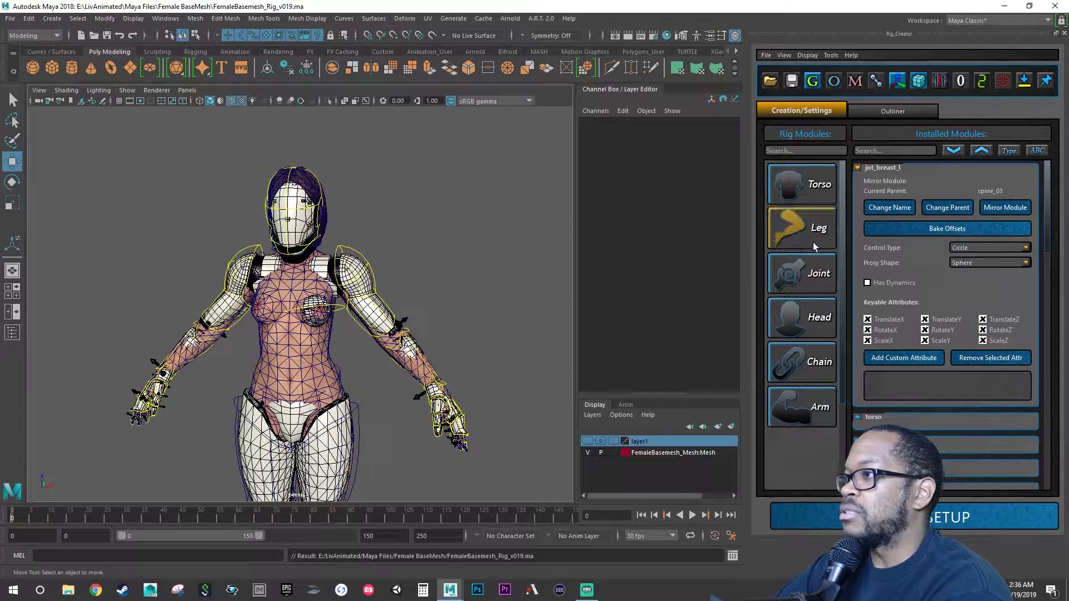
Add a Joint module with the suffix breast_r, parented to the spine_03 bone.
{"action": "left_click", "coordinate": [814, 272]}
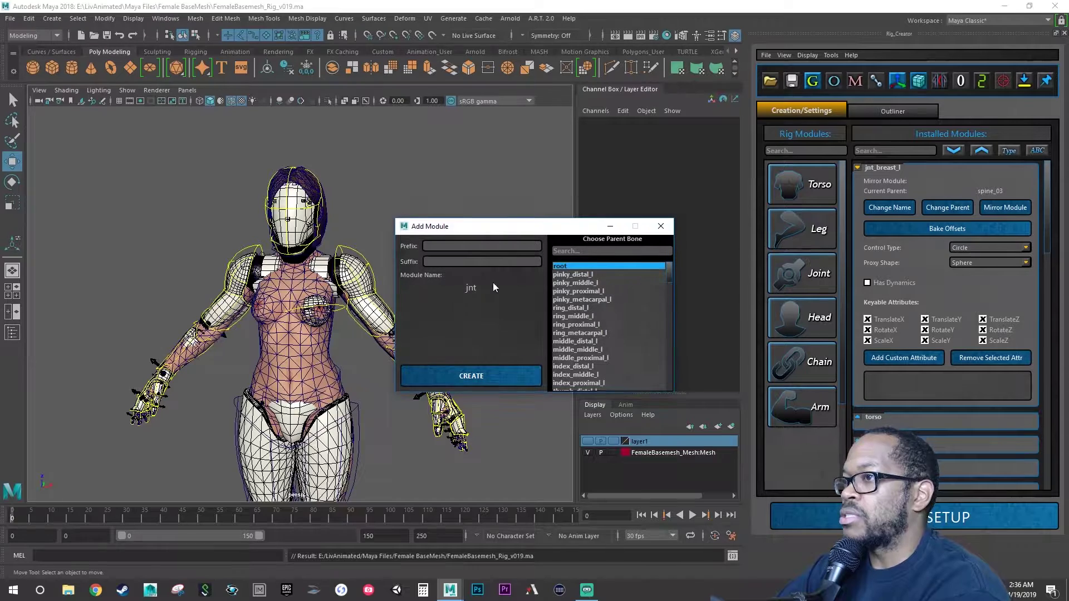
{"action": "scroll", "coordinate": [593, 297], "scroll_direction": "down", "scroll_amount": 10}
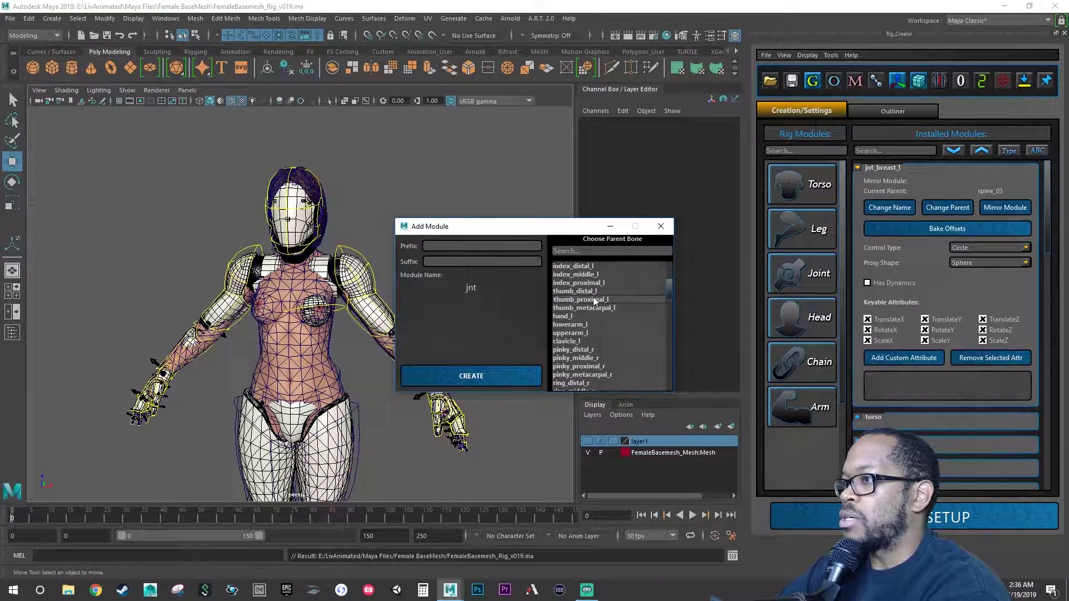
{"action": "scroll", "coordinate": [592, 301], "scroll_direction": "down", "scroll_amount": 10}
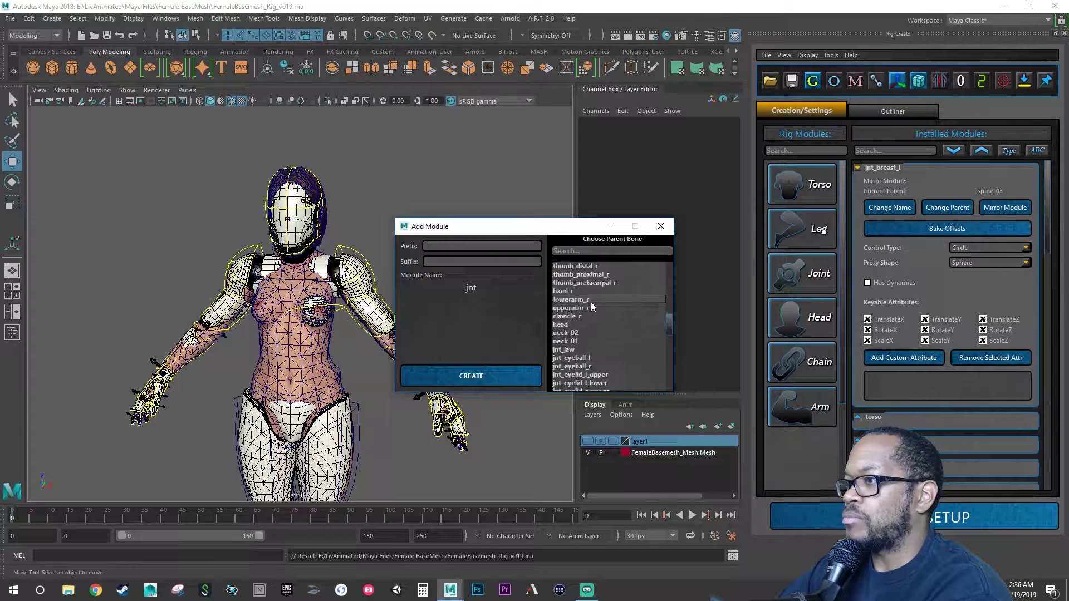
{"action": "scroll", "coordinate": [589, 304], "scroll_direction": "down", "scroll_amount": 6}
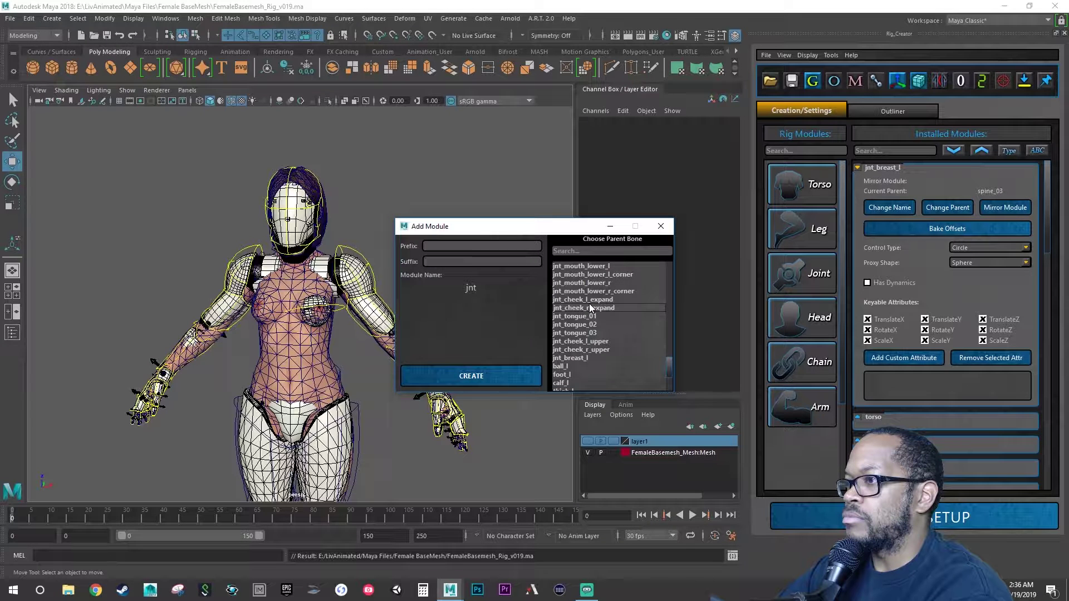
{"action": "scroll", "coordinate": [589, 302], "scroll_direction": "down", "scroll_amount": 2}
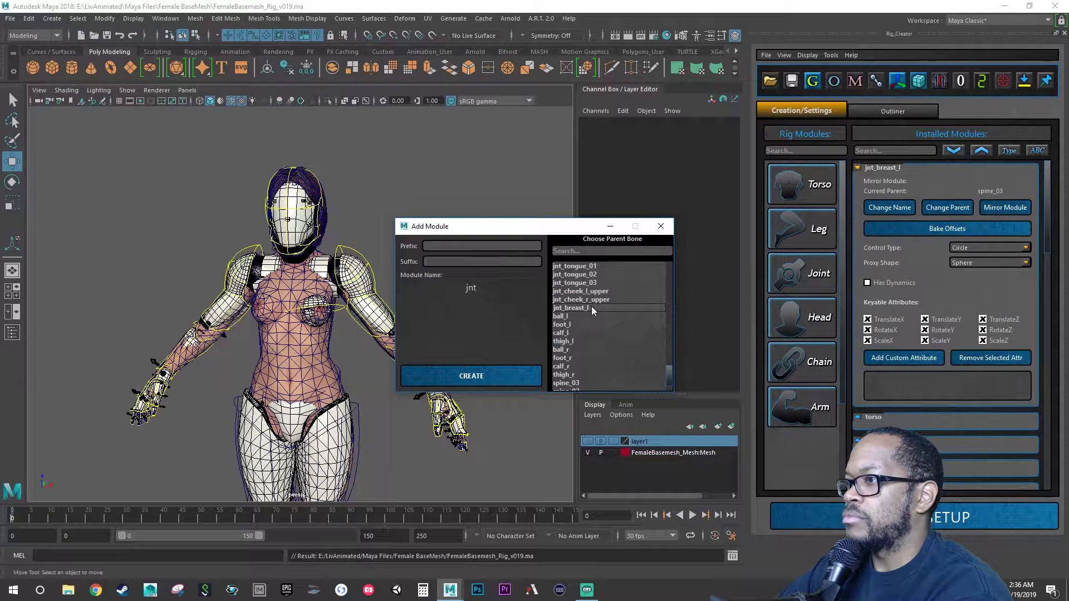
{"action": "scroll", "coordinate": [591, 306], "scroll_direction": "down", "scroll_amount": 1}
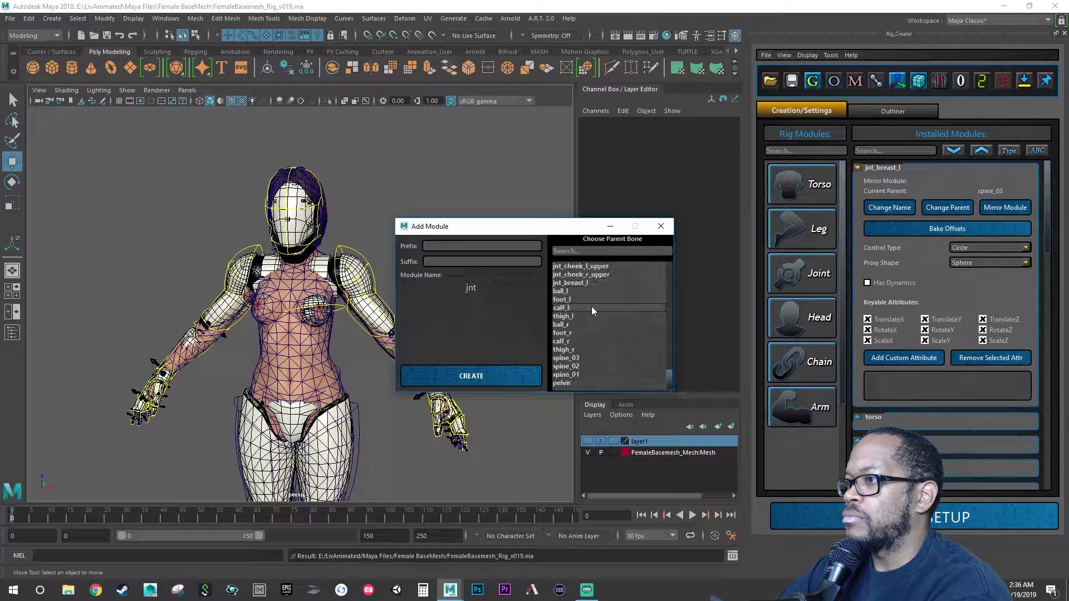
{"action": "left_click", "coordinate": [575, 357]}
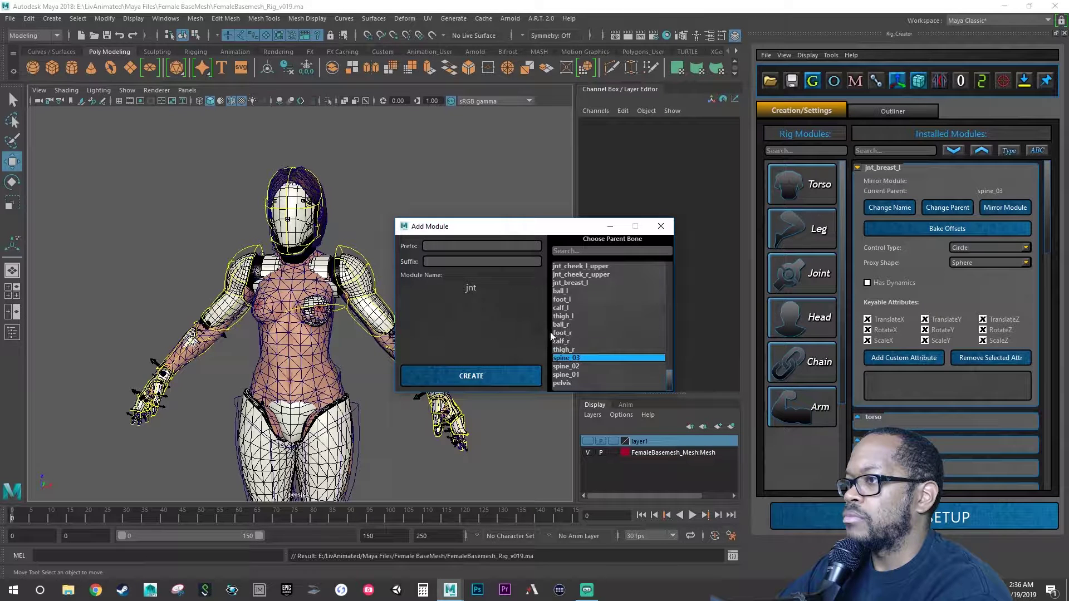
{"action": "left_click", "coordinate": [488, 260]}
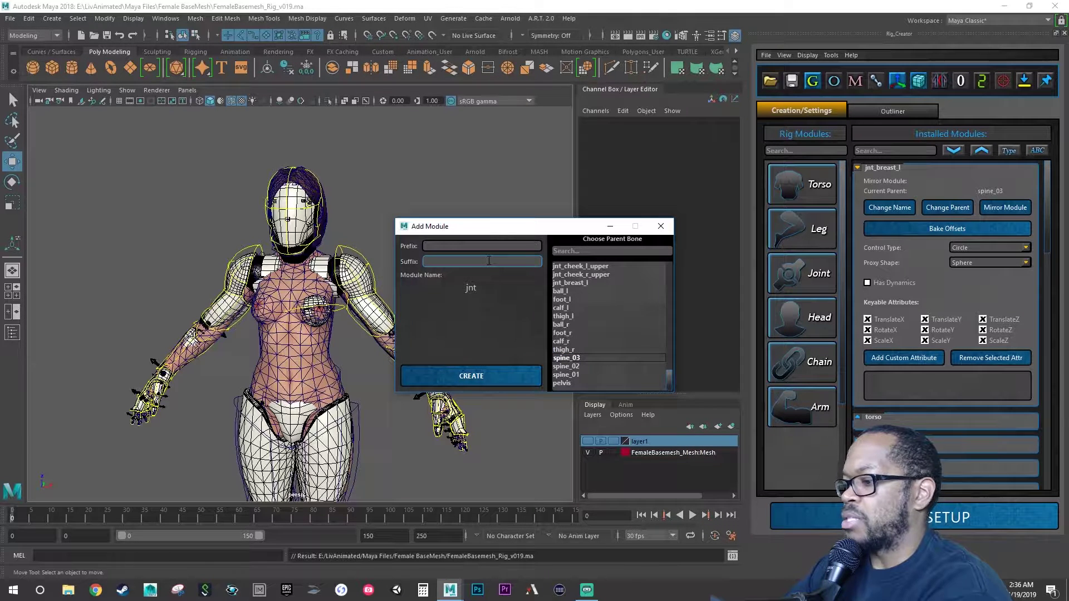
{"action": "type", "text": "breast_"}
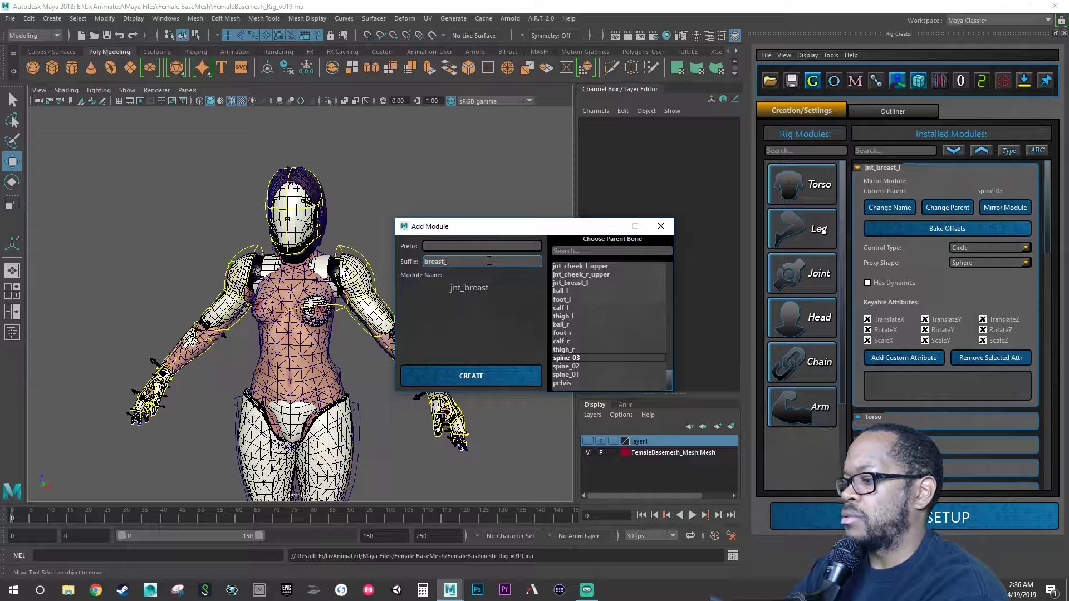
{"action": "type", "text": "r"}
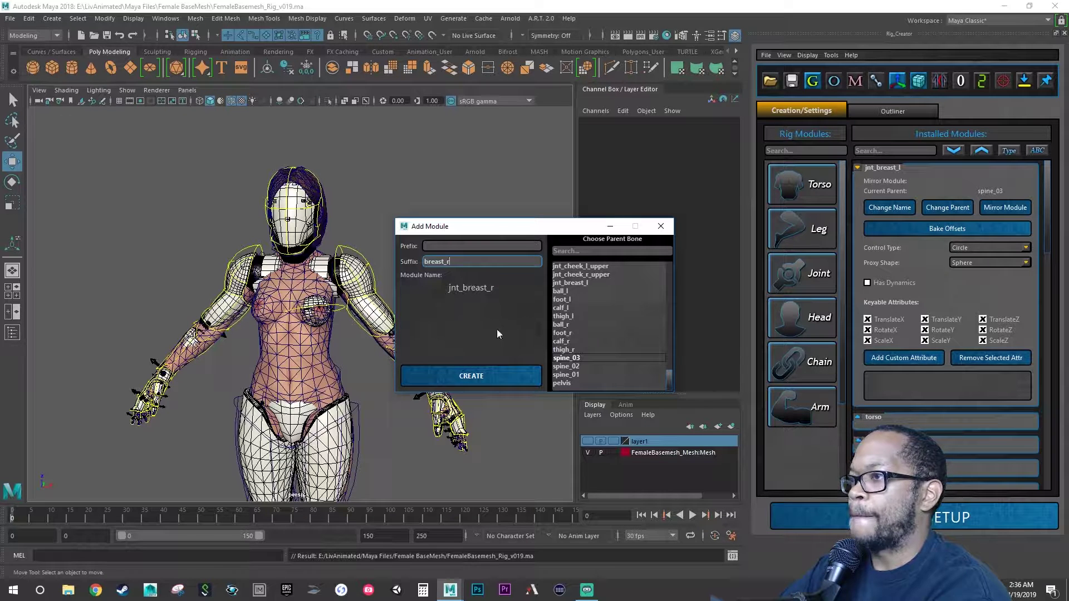
{"action": "left_click", "coordinate": [508, 378]}
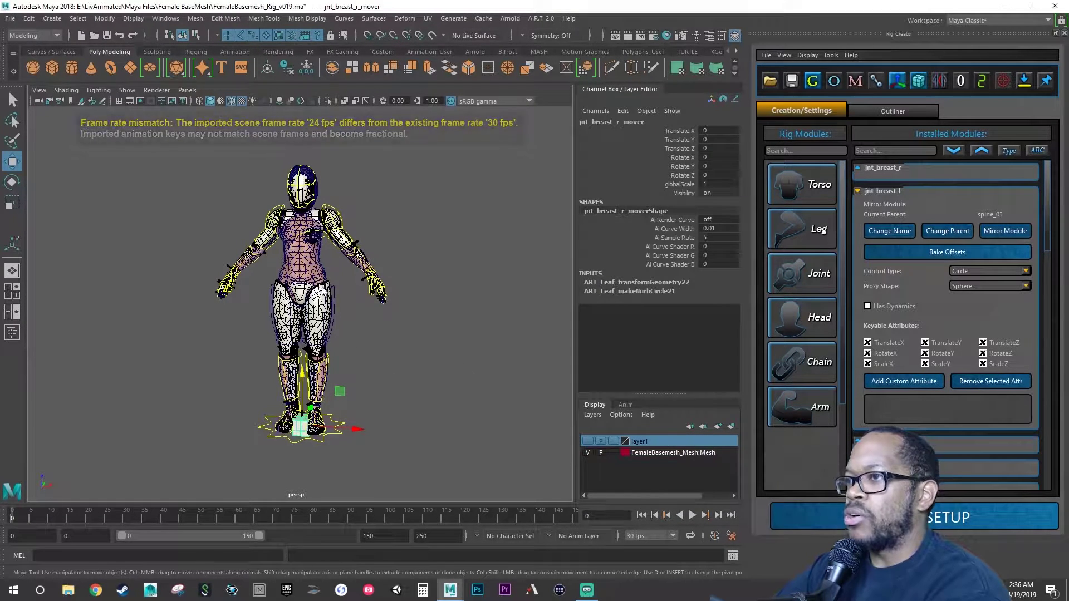
Capture the jnt_breast_l mover's transform values with the Snipping Tool and move the capture off the Maya workspace for reference.
{"action": "left_click", "coordinate": [324, 235]}
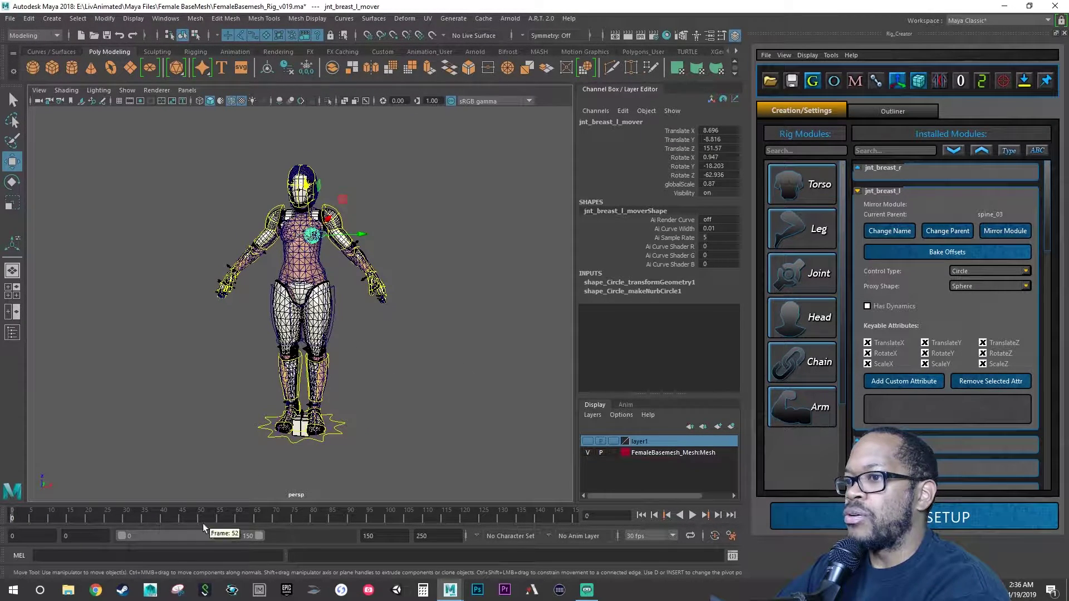
{"action": "left_click", "coordinate": [178, 590]}
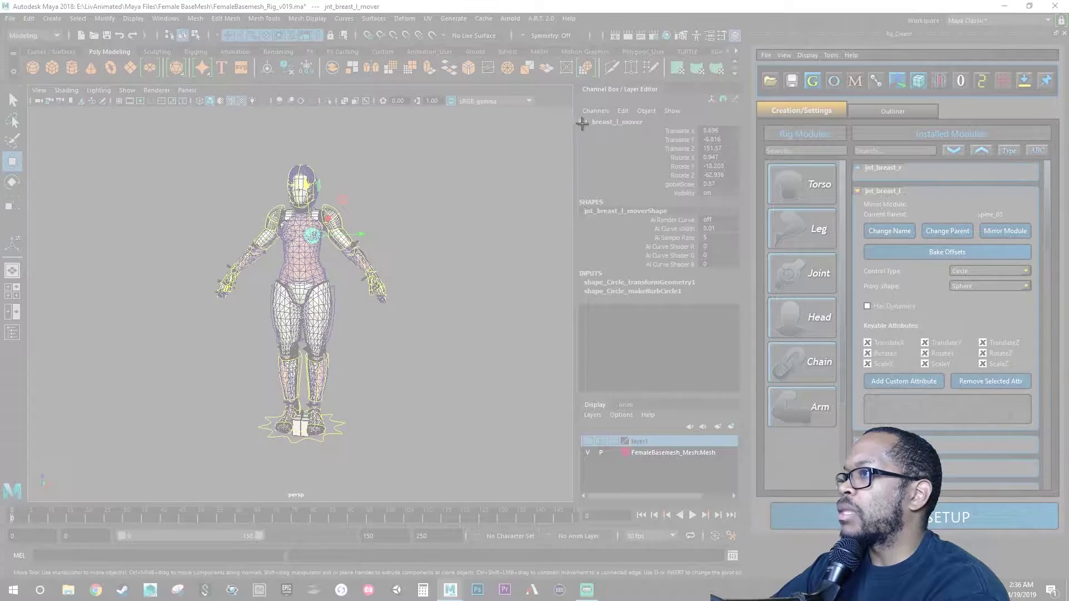
{"action": "left_click_drag", "start_coordinate": [617, 115], "coordinate": [757, 215]}
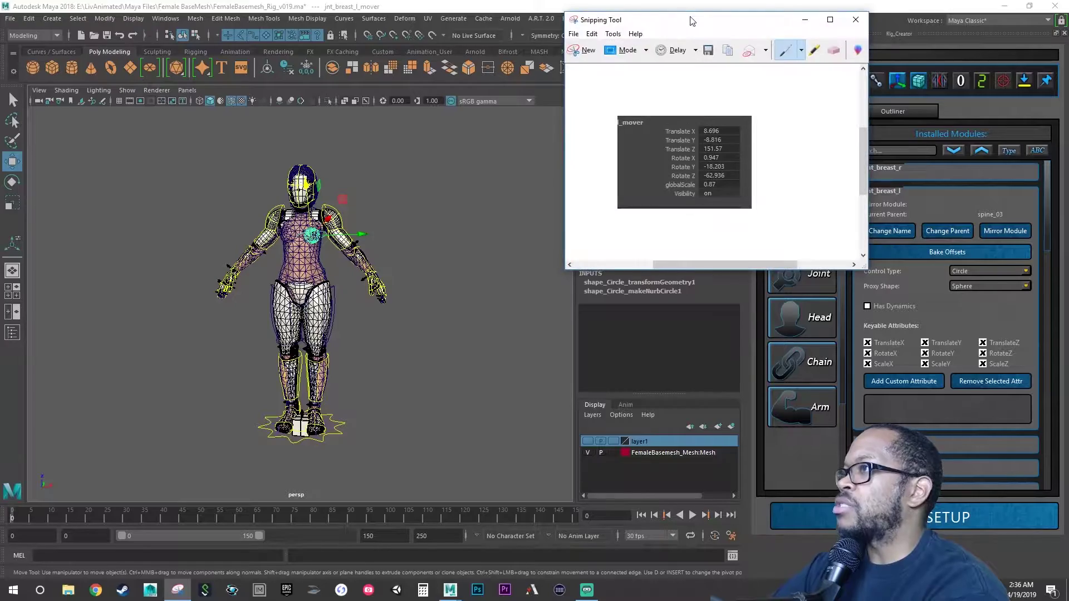
{"action": "left_click_drag", "start_coordinate": [692, 16], "coordinate": [1068, 131]}
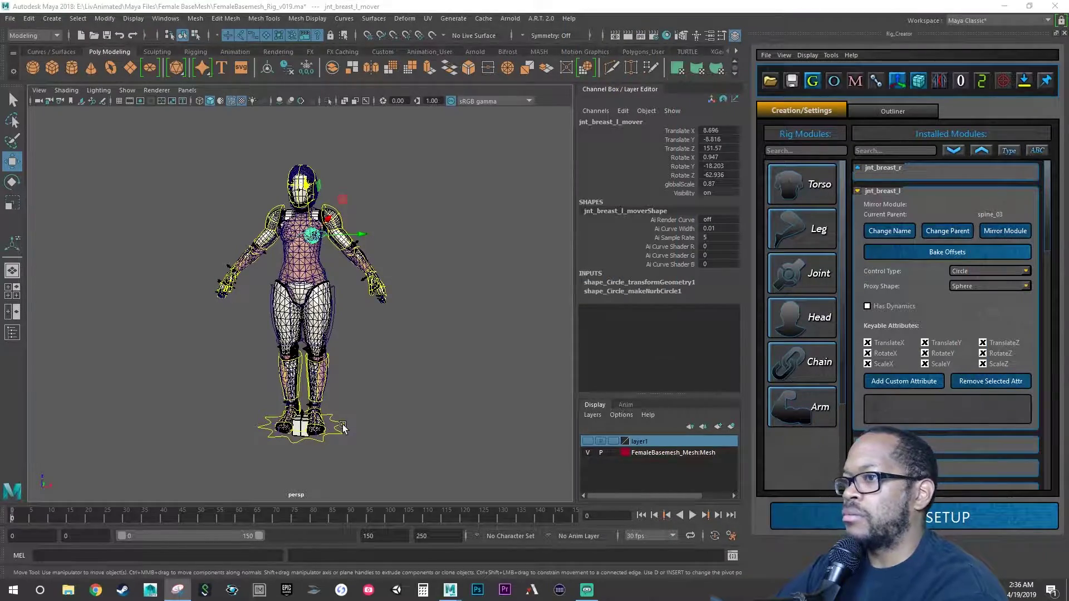
Select the jnt_breast_r mover between the feet and set the jnt_breast_r module's proxy shape to Sphere.
{"action": "scroll", "coordinate": [254, 418], "scroll_direction": "up", "scroll_amount": 6}
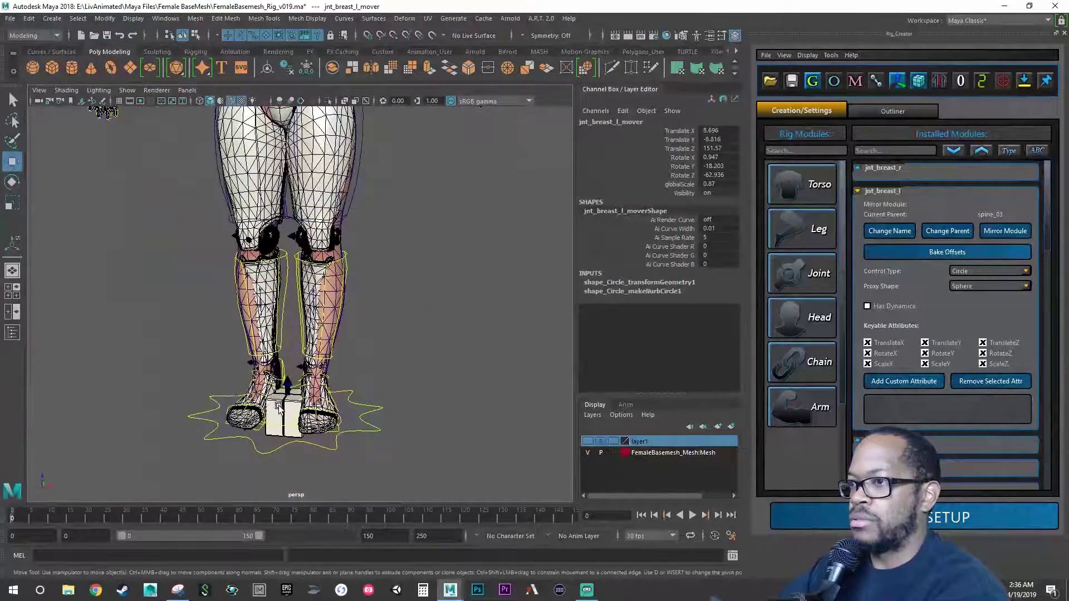
{"action": "left_click", "coordinate": [278, 426]}
{"action": "scroll", "coordinate": [316, 393], "scroll_direction": "down", "scroll_amount": 6}
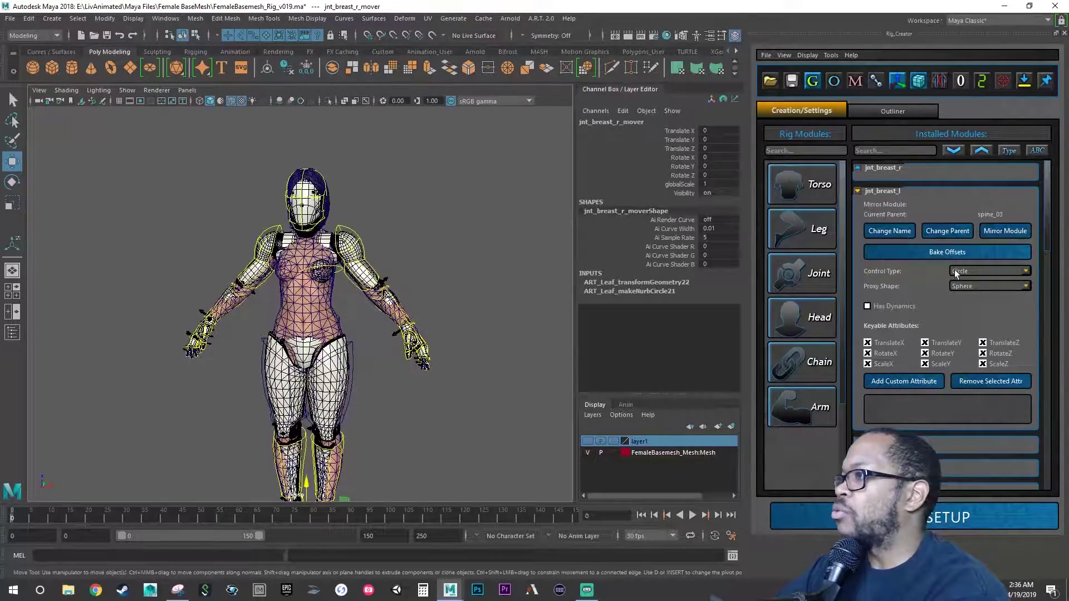
{"action": "left_click", "coordinate": [857, 168]}
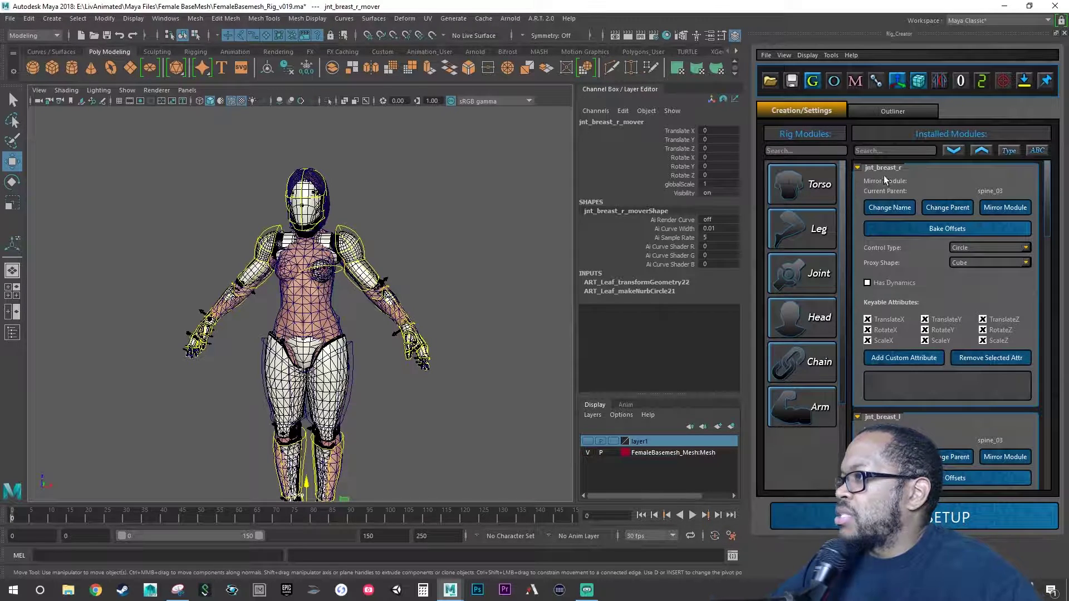
{"action": "left_click", "coordinate": [974, 263]}
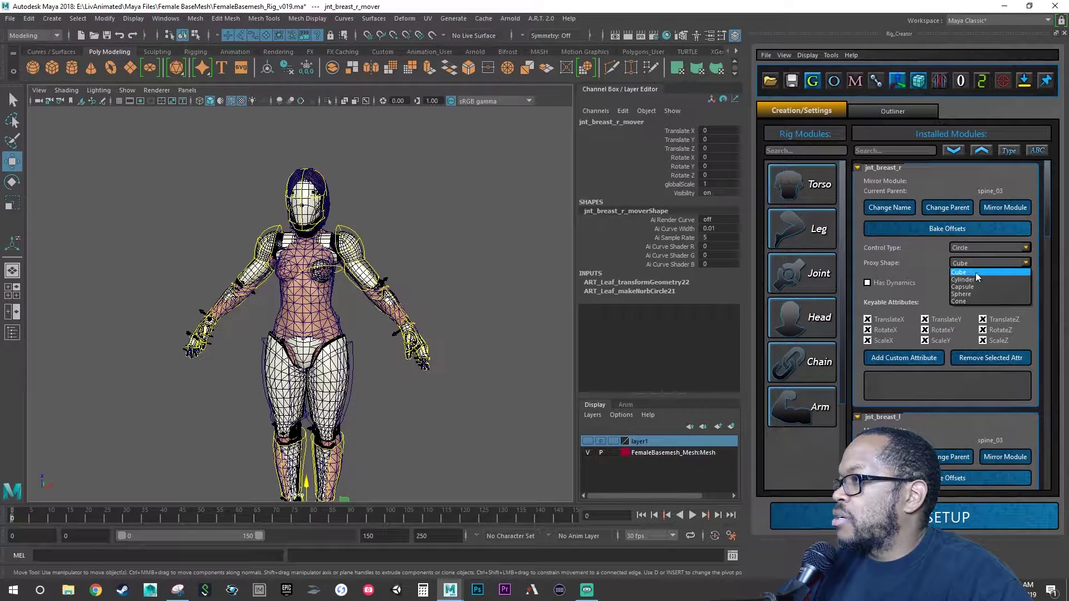
{"action": "left_click", "coordinate": [980, 293]}
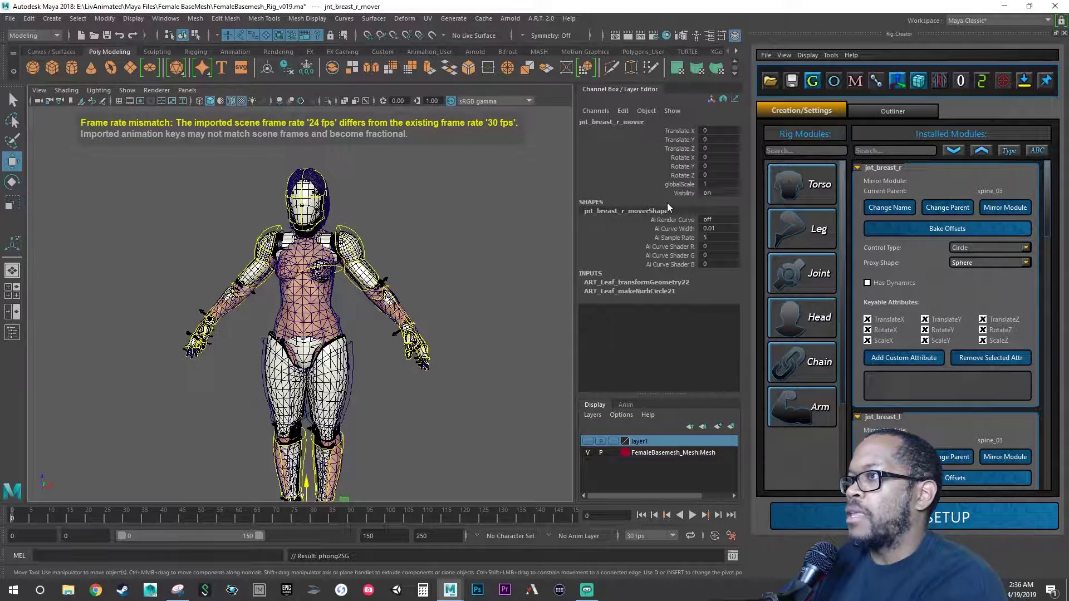
Set the jnt_breast_r mover's Translate X to 8.696, Translate Y to -8.816 and Translate Z to 151.57.
{"action": "double_click", "coordinate": [717, 130]}
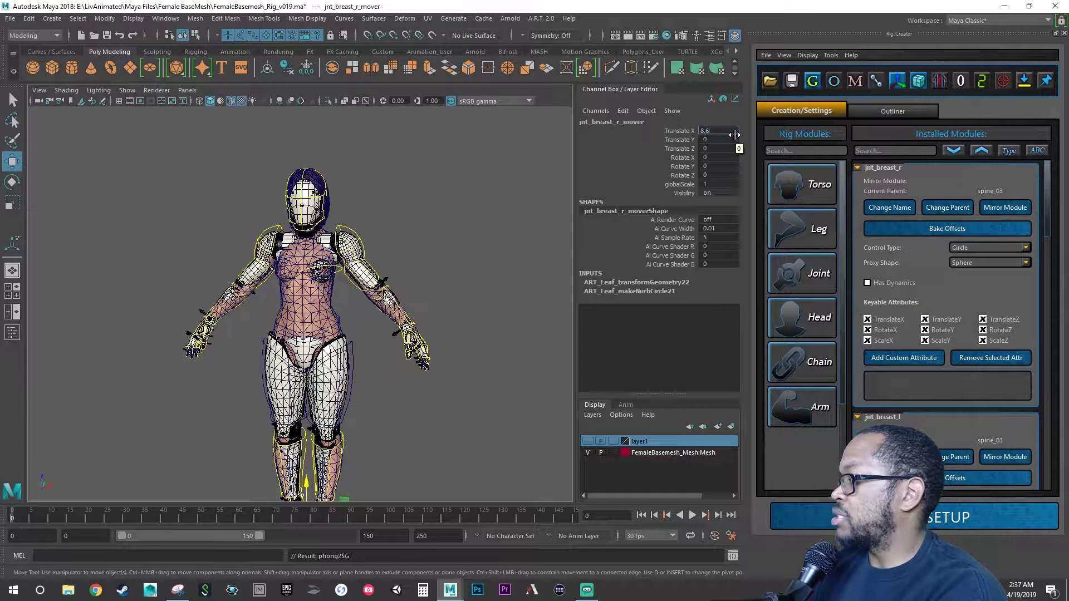
{"action": "key", "text": "Tab"}
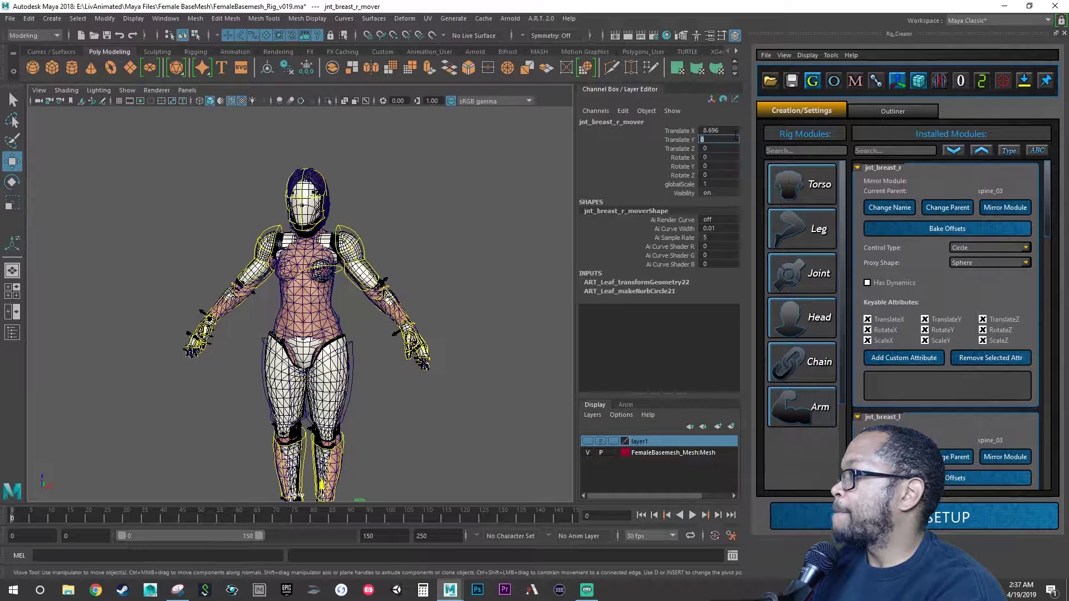
{"action": "type", "text": "-8.816"}
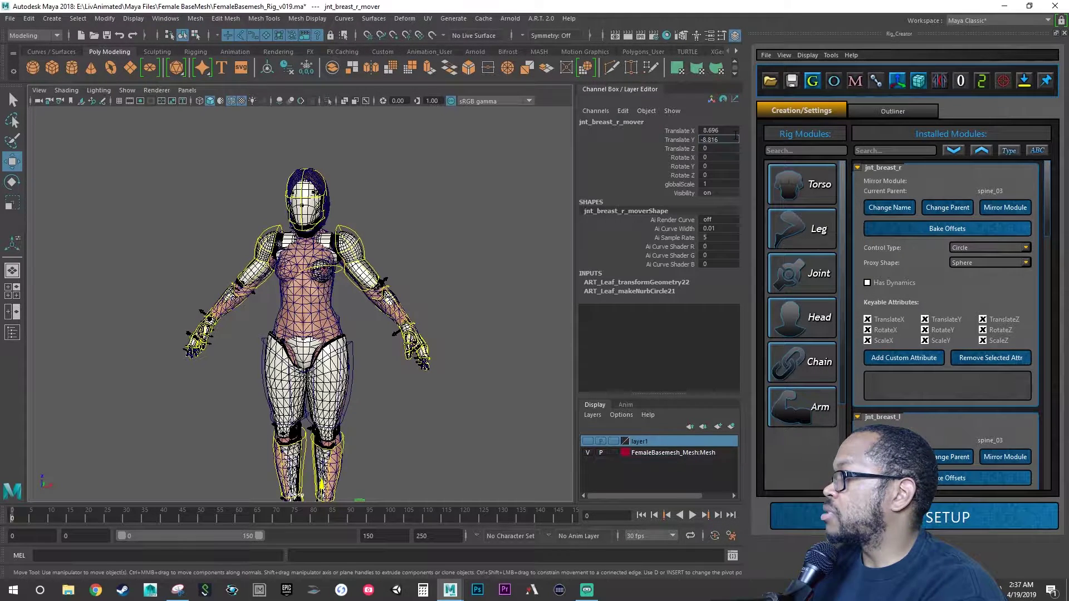
{"action": "key", "text": "Tab"}
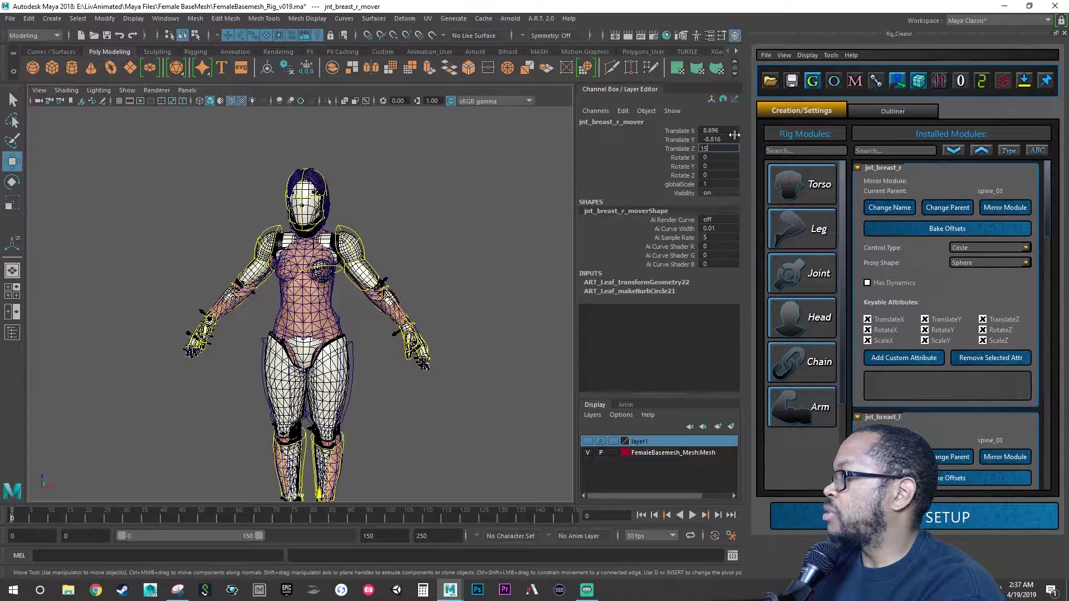
{"action": "type", "text": "151.57"}
{"action": "key", "text": "Tab"}
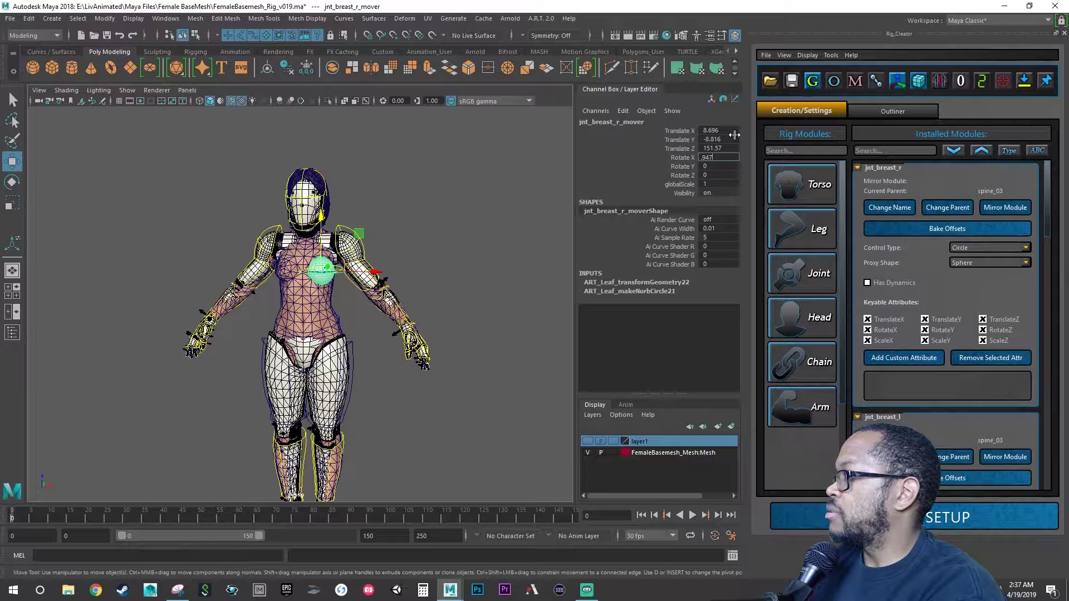
Set the jnt_breast_r mover's rotation to X 0.947, Y -18.203, Z -62.936 and its globalScale to 0.87.
{"action": "key", "text": "Tab"}
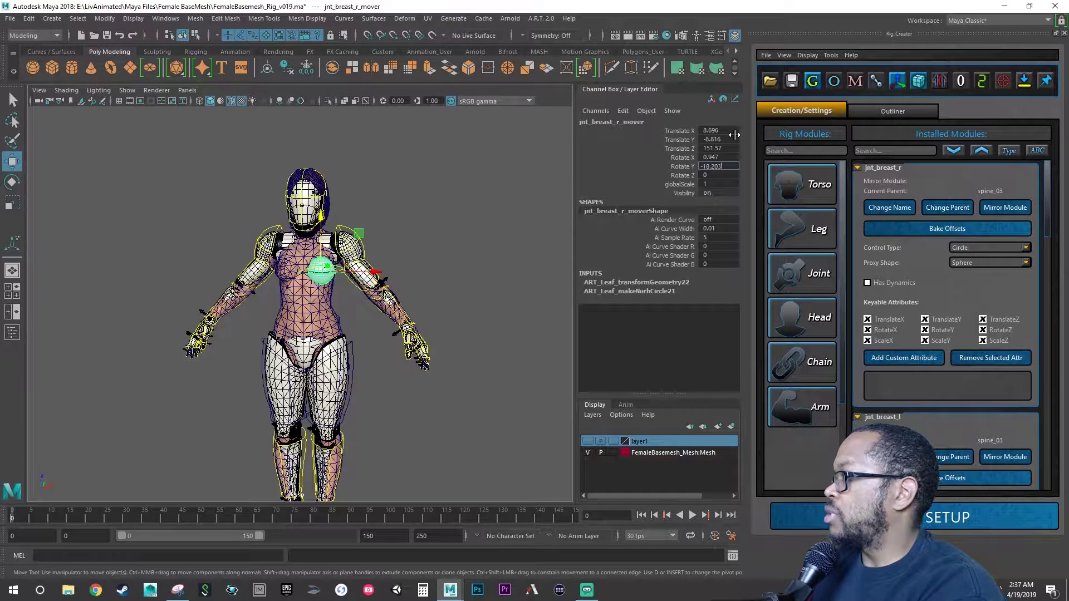
{"action": "key", "text": "Tab"}
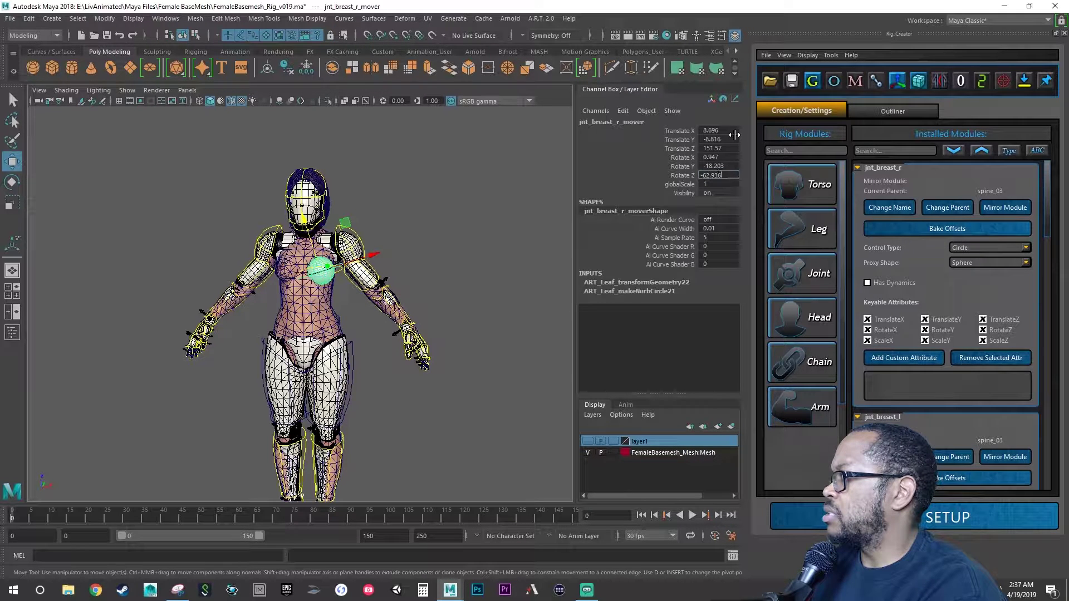
{"action": "type", "text": "-62.936"}
{"action": "key", "text": "Tab"}
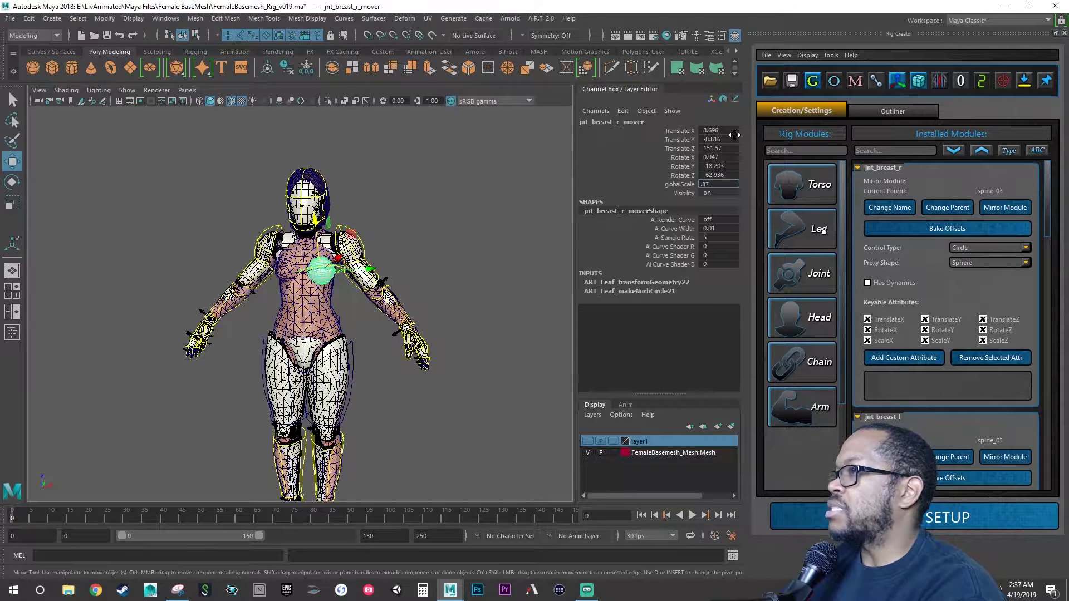
{"action": "type", "text": ".87"}
{"action": "key", "text": "Return"}
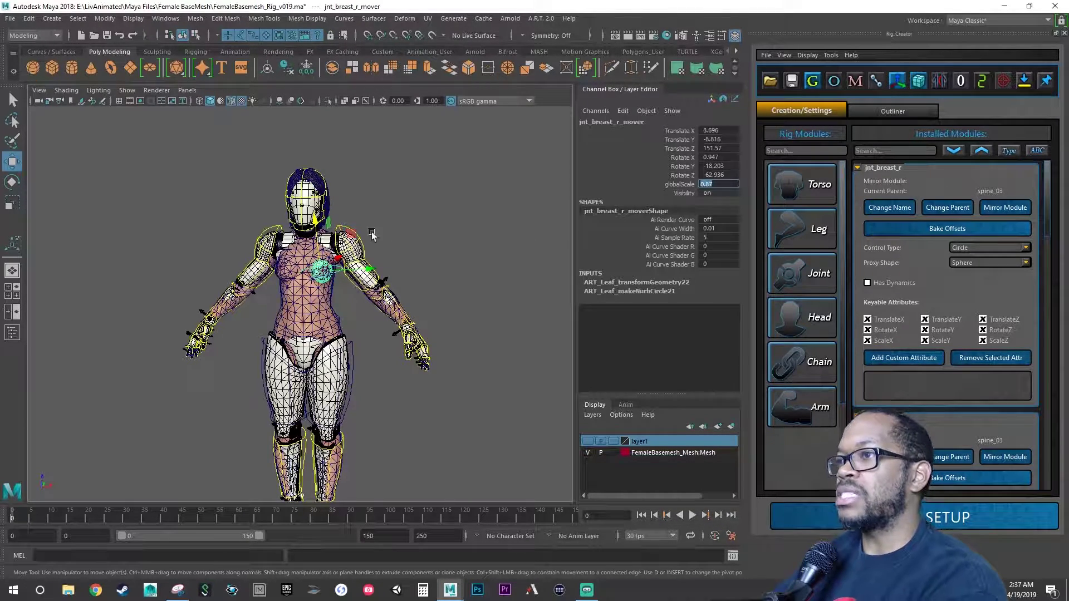
Rotate and move the jnt_breast_r mover onto the character's right breast, at about X -8.6, Y -9.0, Z 152.4 with Rotate Z about -113.
{"action": "scroll", "coordinate": [390, 312], "scroll_direction": "up", "scroll_amount": 3}
{"action": "scroll", "coordinate": [390, 312], "scroll_direction": "up", "scroll_amount": 5}
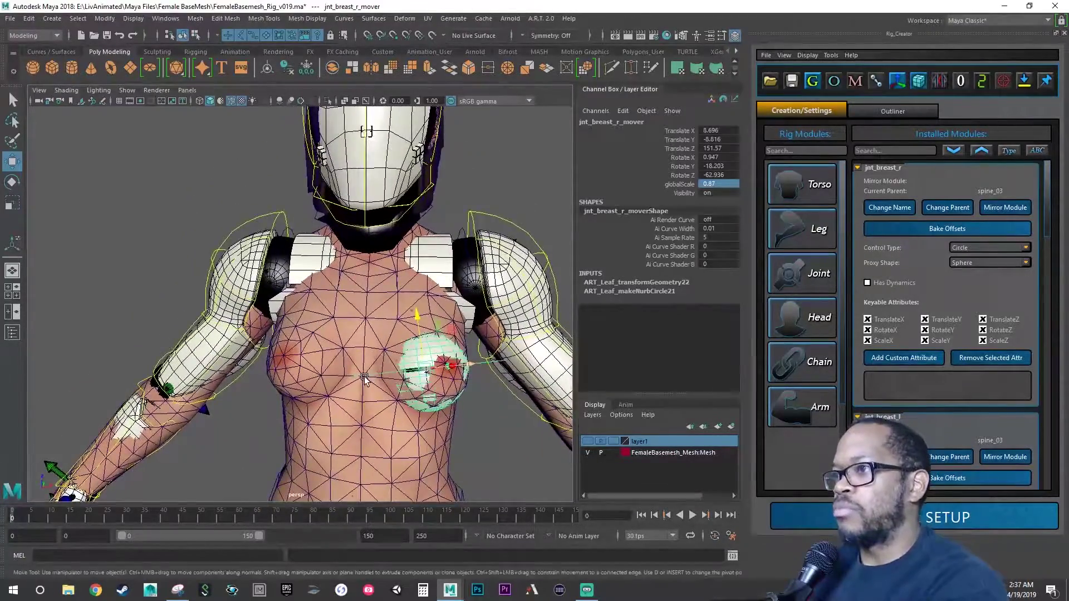
{"action": "left_click_drag", "start_coordinate": [392, 390], "coordinate": [356, 415], "text": "alt"}
{"action": "key", "text": "e"}
{"action": "key", "text": "w"}
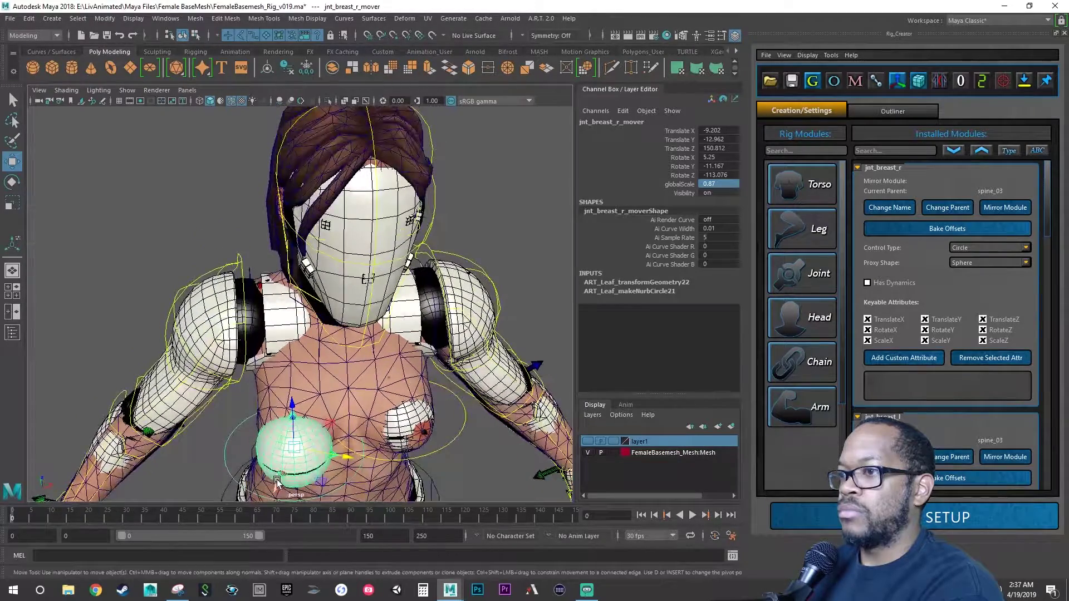
{"action": "left_click_drag", "start_coordinate": [301, 440], "coordinate": [319, 460]}
{"action": "left_click_drag", "start_coordinate": [320, 456], "coordinate": [400, 382], "text": "alt"}
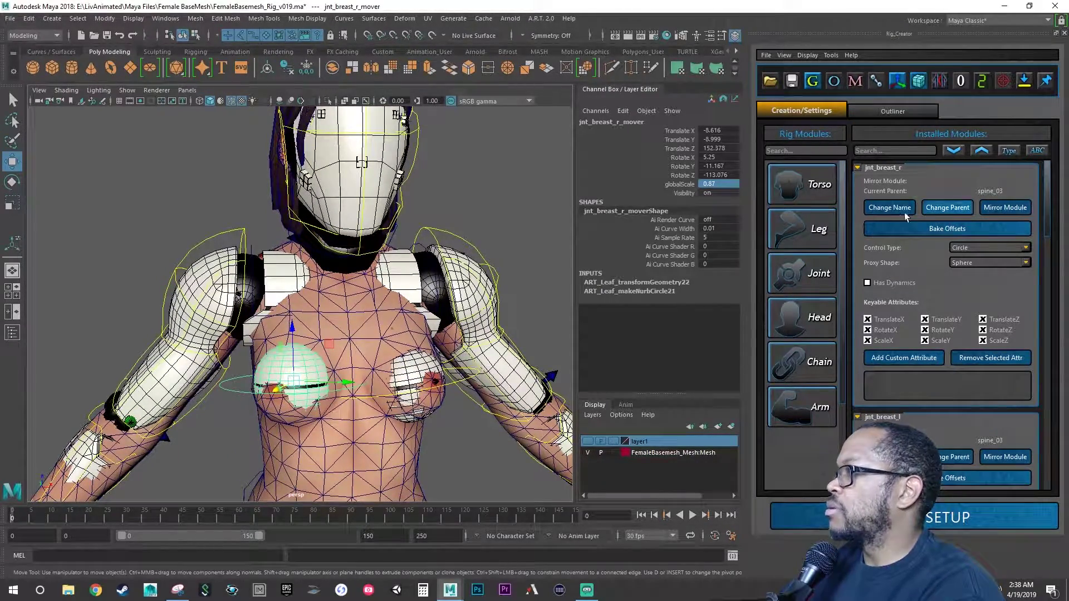
Set the jnt_breast_r mover's Translate X to -8.696, Translate Y to -8.816 and Translate Z to 151.57.
{"action": "double_click", "coordinate": [723, 130]}
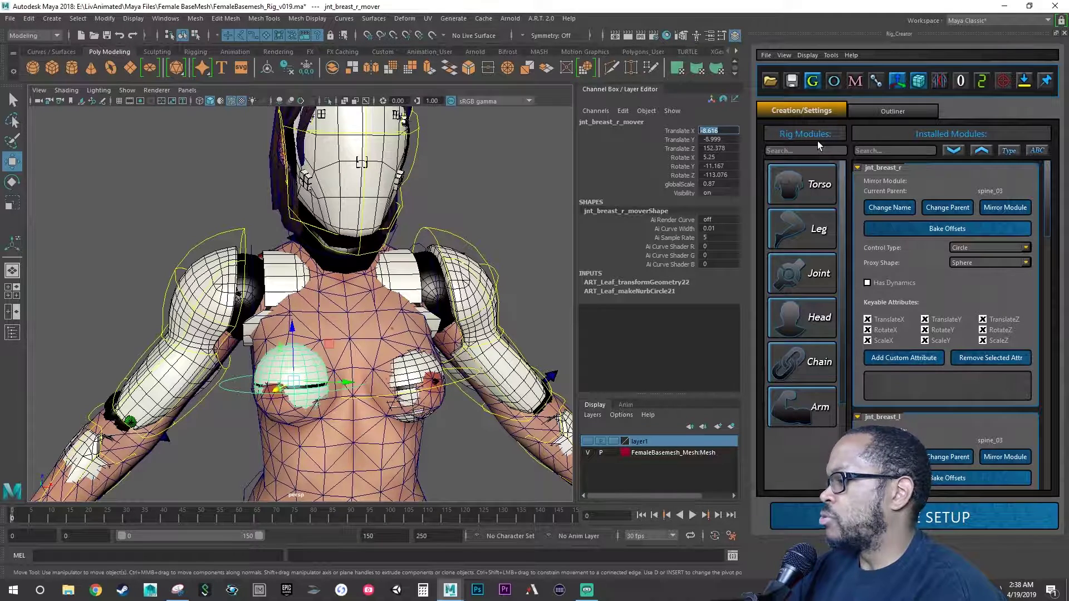
{"action": "type", "text": "-8"}
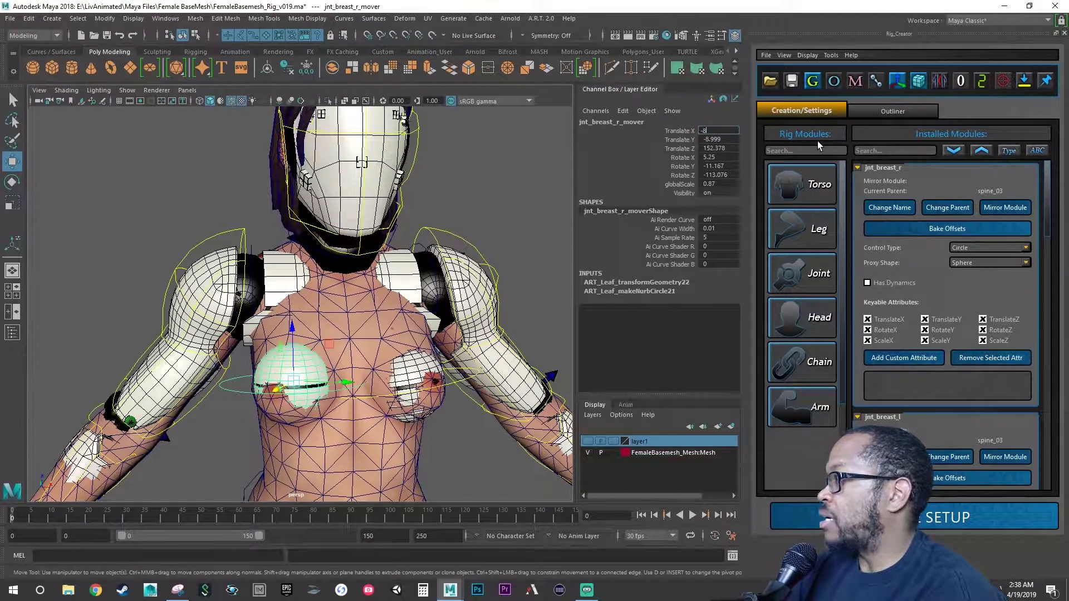
{"action": "type", "text": ".696"}
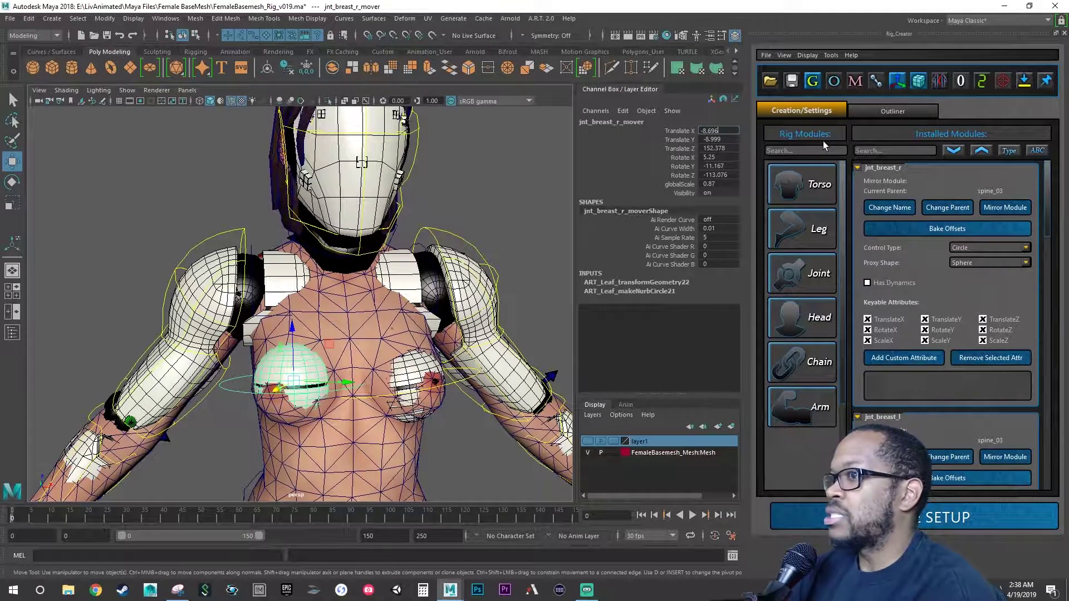
{"action": "key", "text": "Return"}
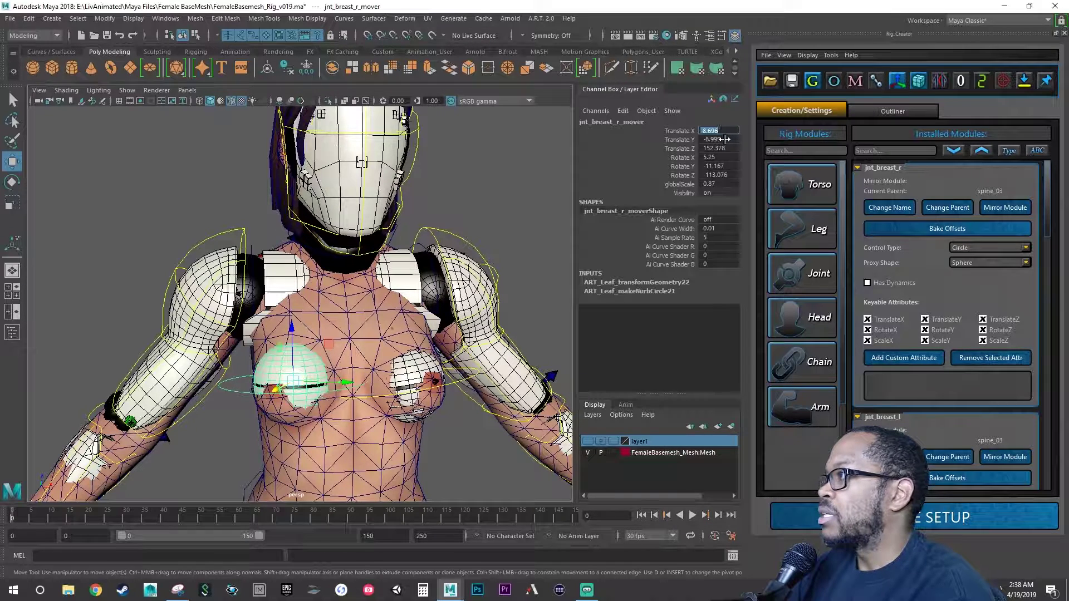
{"action": "key", "text": "Tab"}
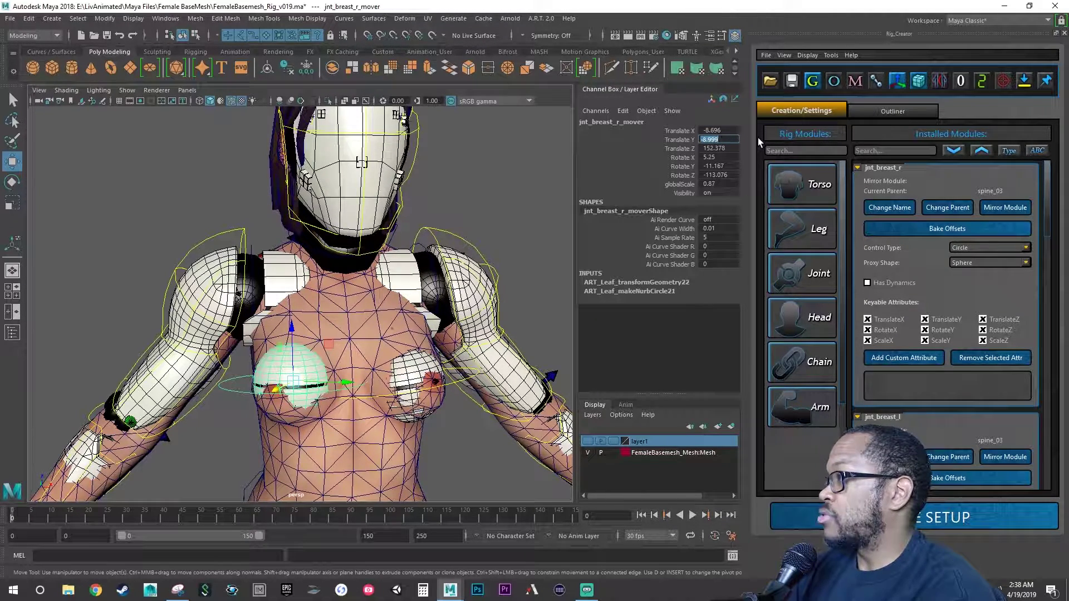
{"action": "type", "text": "-8.816"}
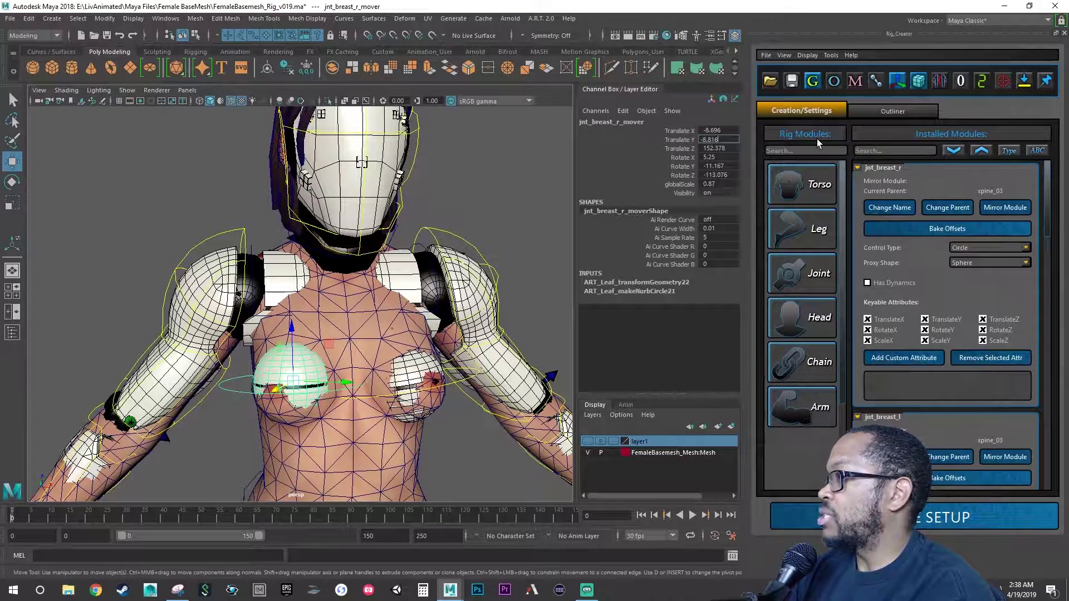
{"action": "key", "text": "Return"}
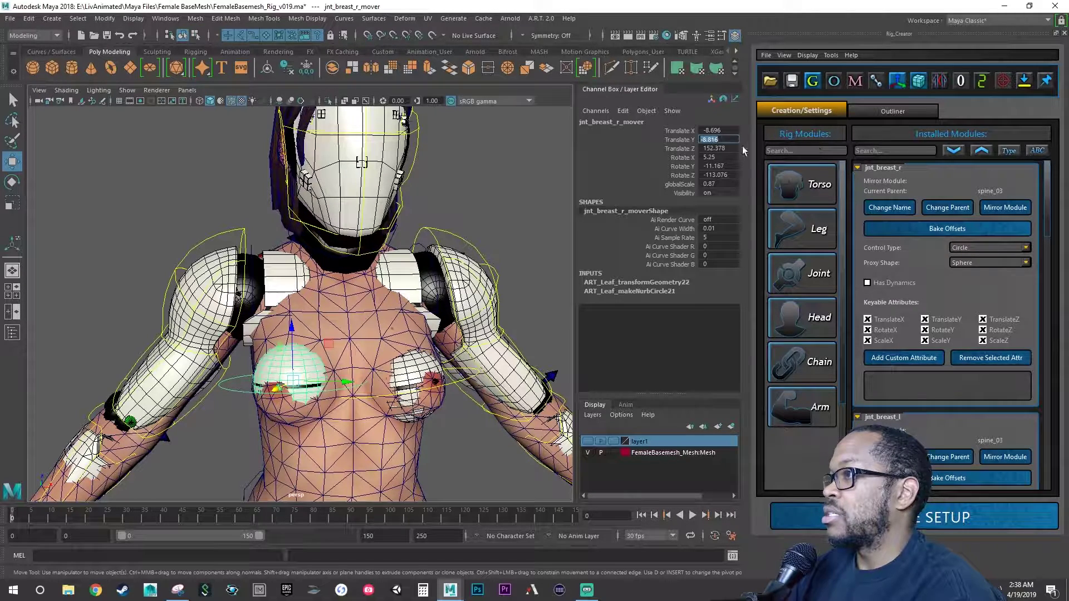
{"action": "key", "text": "Tab"}
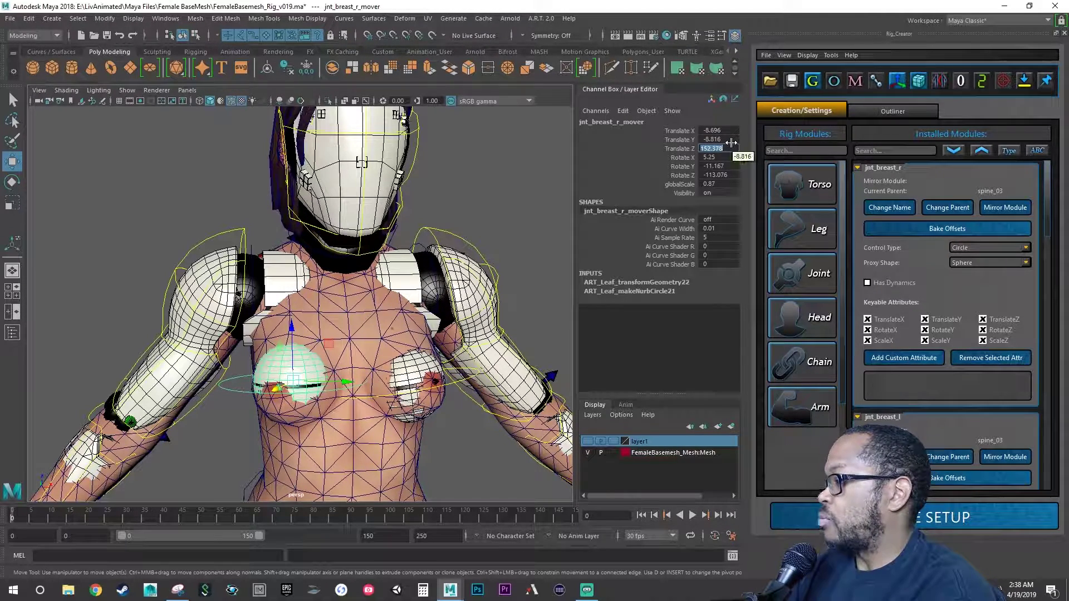
{"action": "type", "text": "151.57"}
{"action": "key", "text": "Return"}
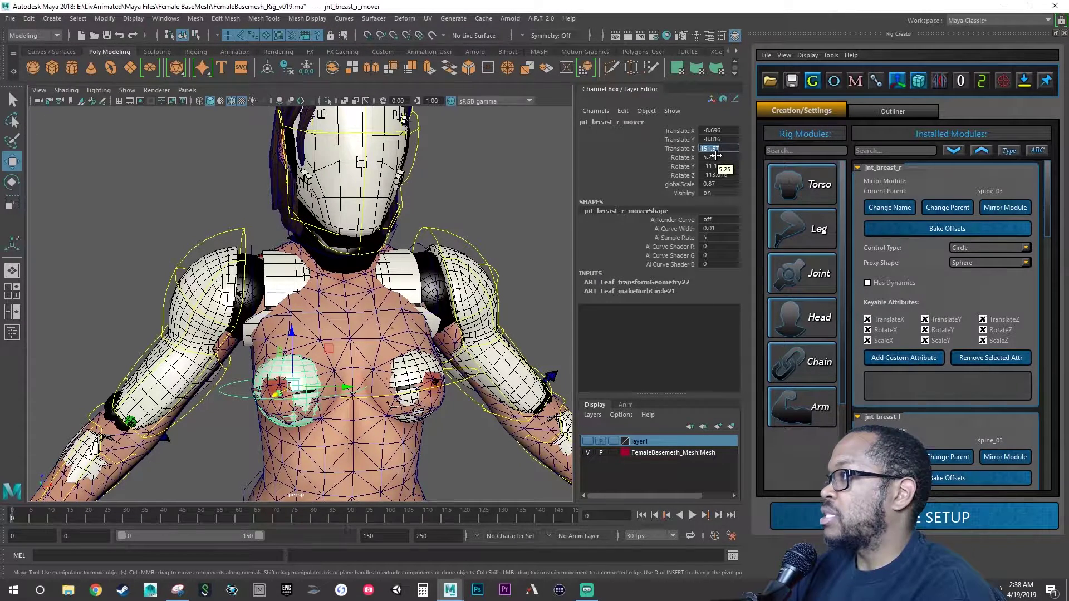
{"action": "key", "text": "Tab"}
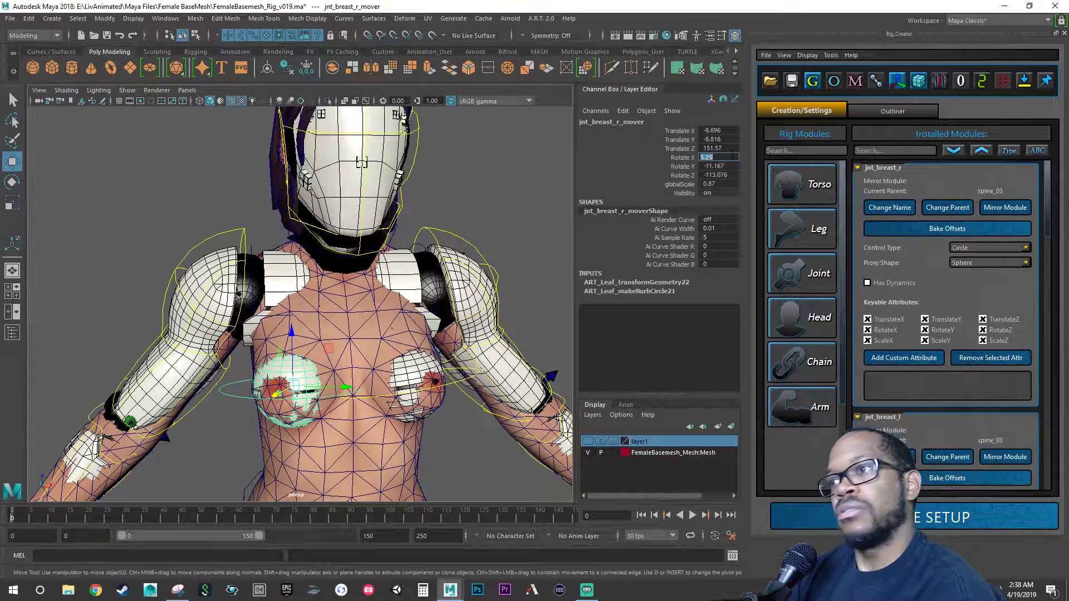
Set the jnt_breast_r mover's Rotate X to 0.947 and Rotate Y to -18.203.
{"action": "left_click_drag", "start_coordinate": [419, 289], "coordinate": [406, 291], "text": "alt"}
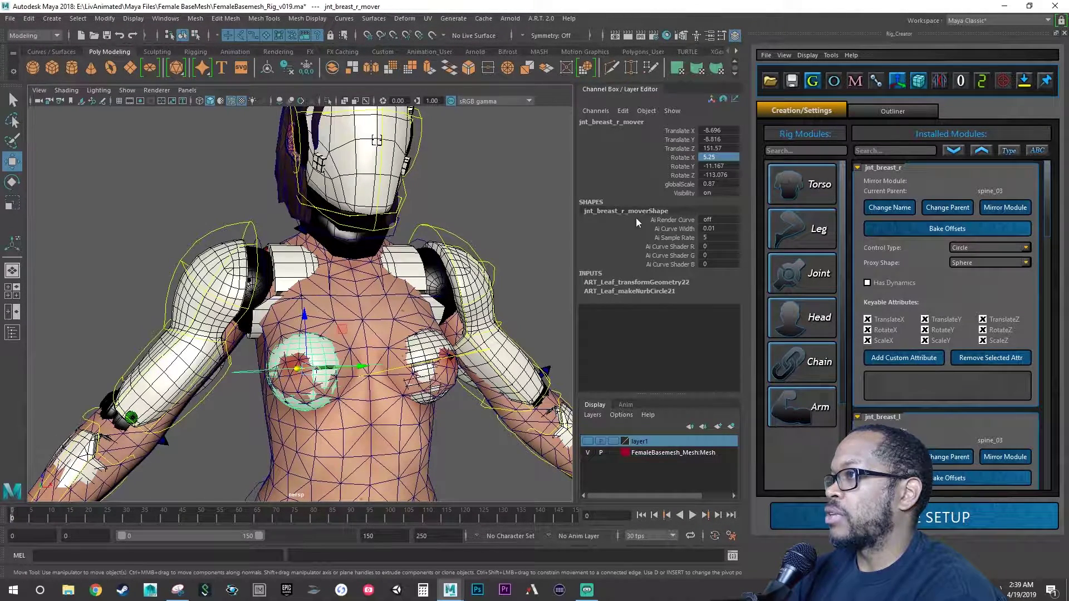
{"action": "left_click", "coordinate": [718, 157]}
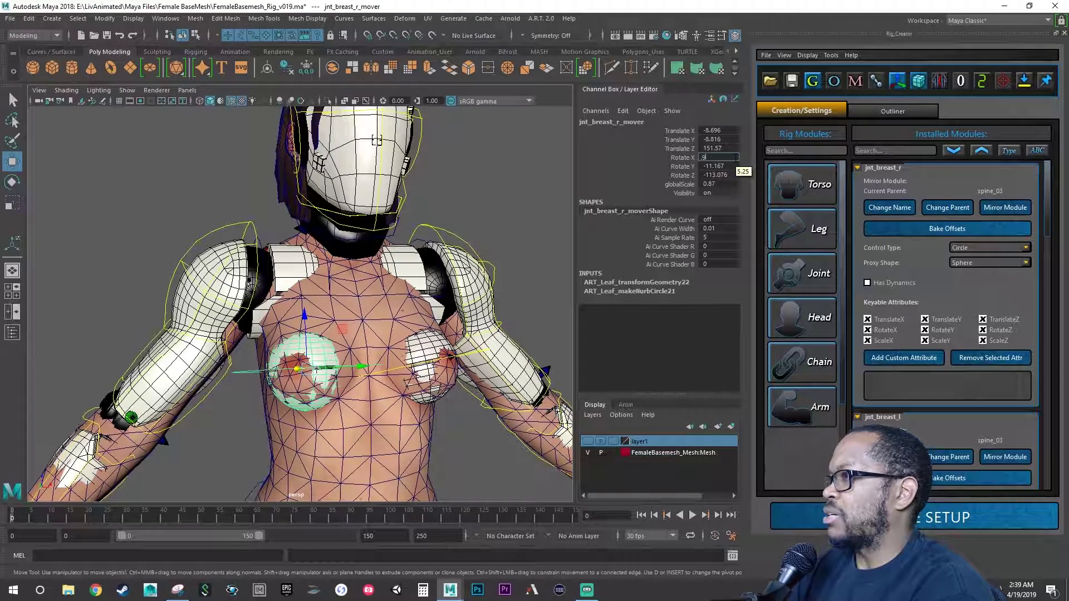
{"action": "key", "text": "Return"}
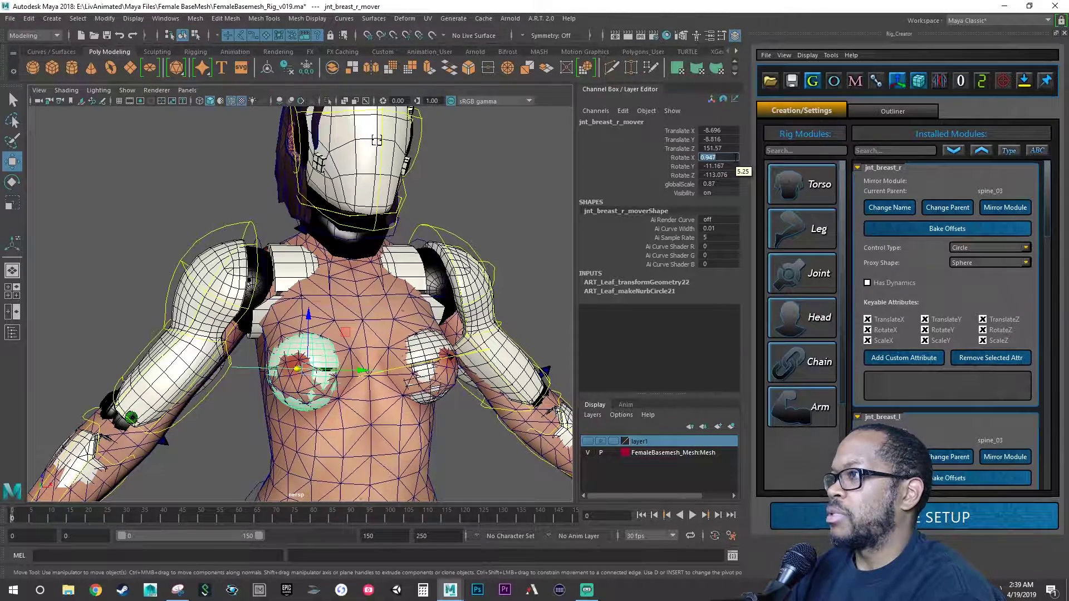
{"action": "key", "text": "Tab"}
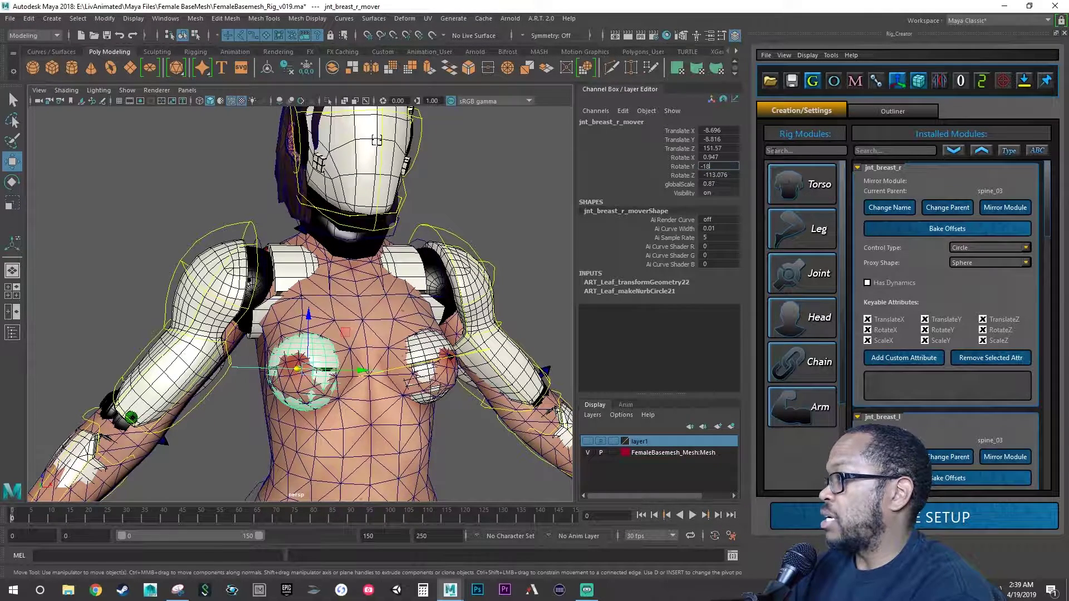
{"action": "type", "text": "-18.203"}
{"action": "key", "text": "Return"}
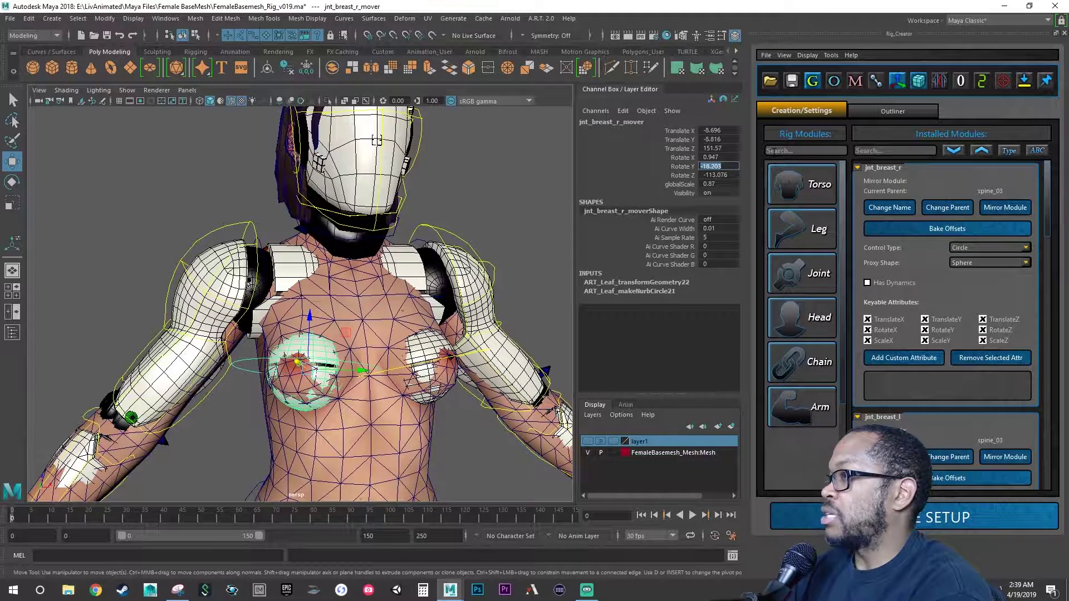
Try a Rotate Z of -62.936 on the jnt_breast_r mover and undo it after comparing both breast proxies.
{"action": "key", "text": "Tab"}
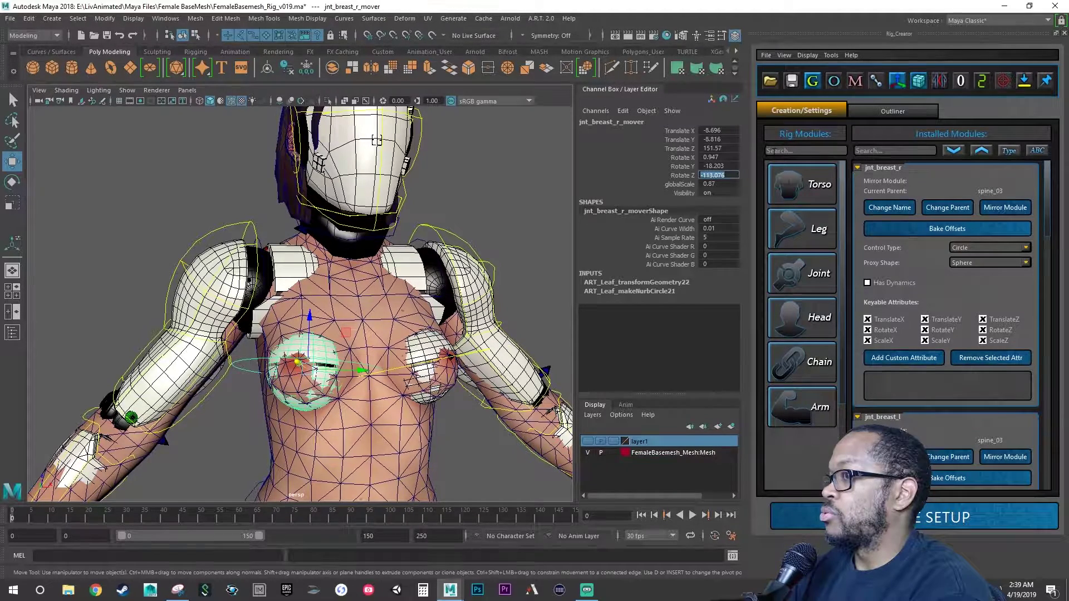
{"action": "type", "text": "-"}
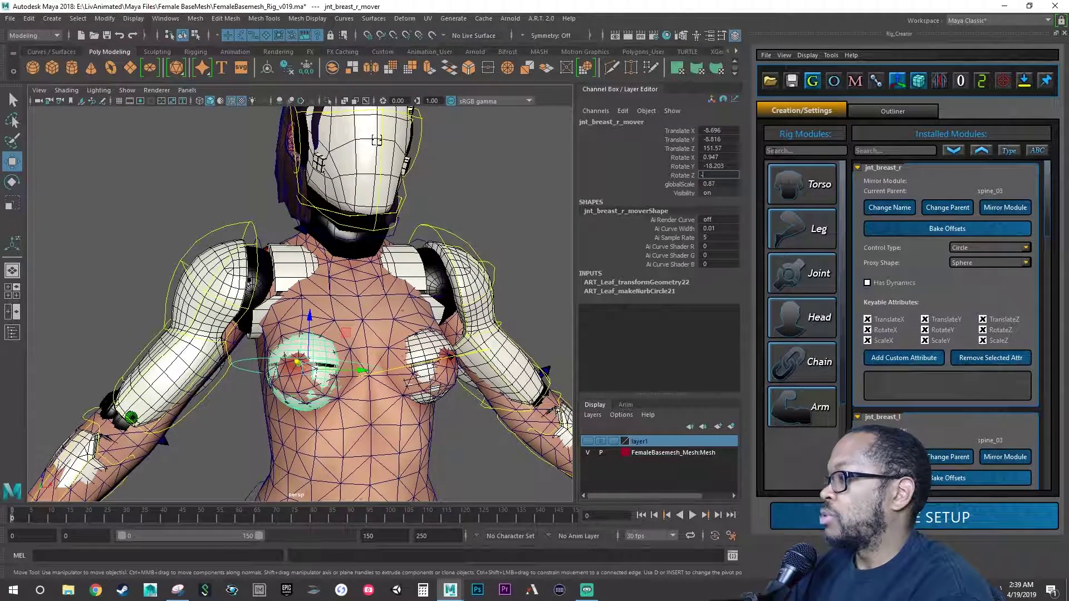
{"action": "type", "text": "62."}
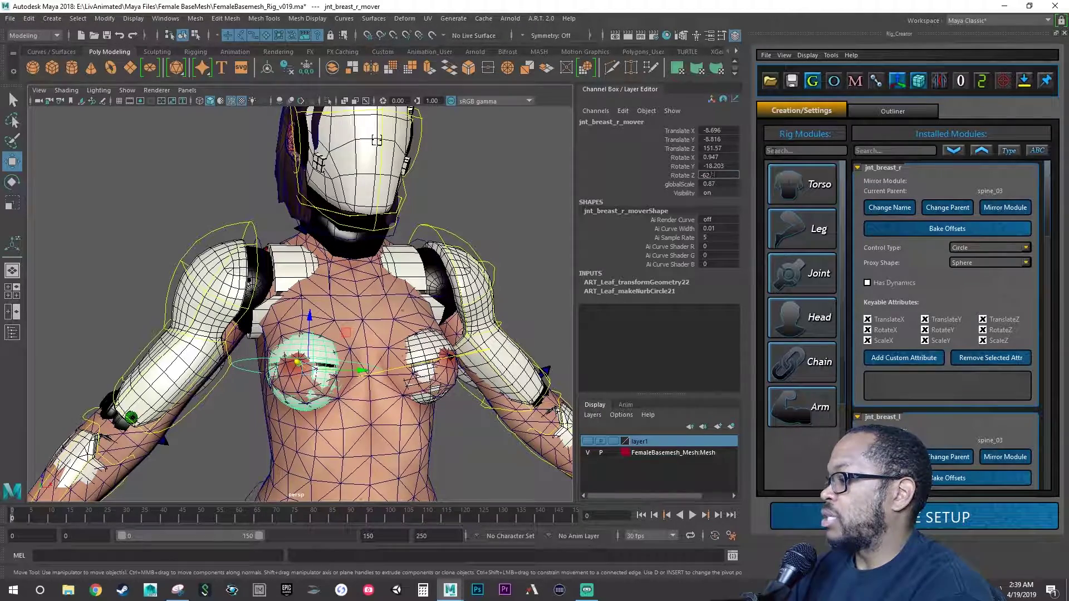
{"action": "type", "text": "936"}
{"action": "key", "text": "Return"}
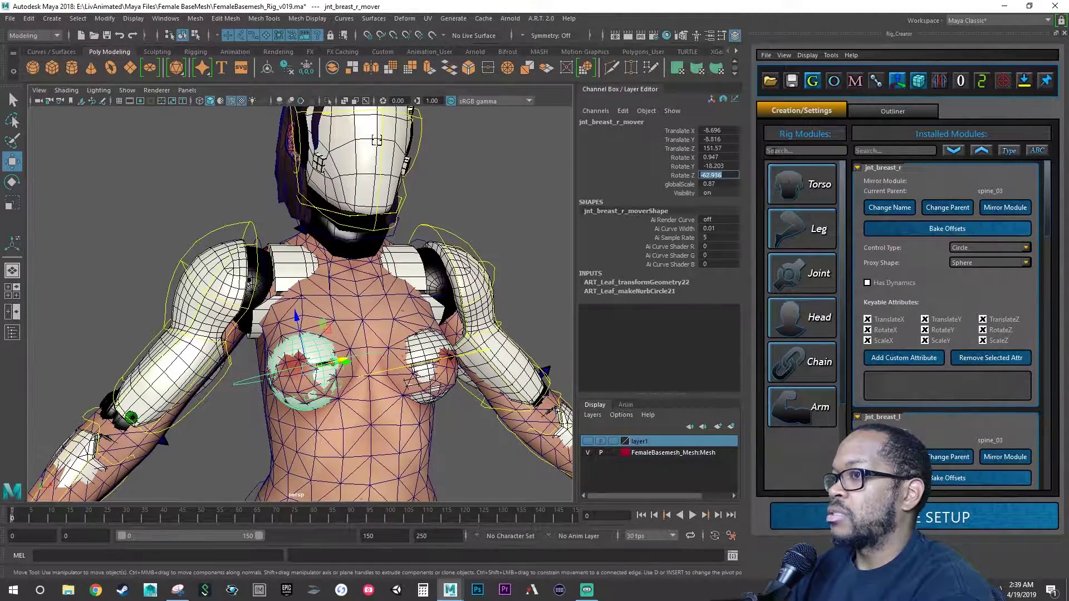
{"action": "left_click_drag", "start_coordinate": [416, 320], "coordinate": [428, 366], "text": "alt"}
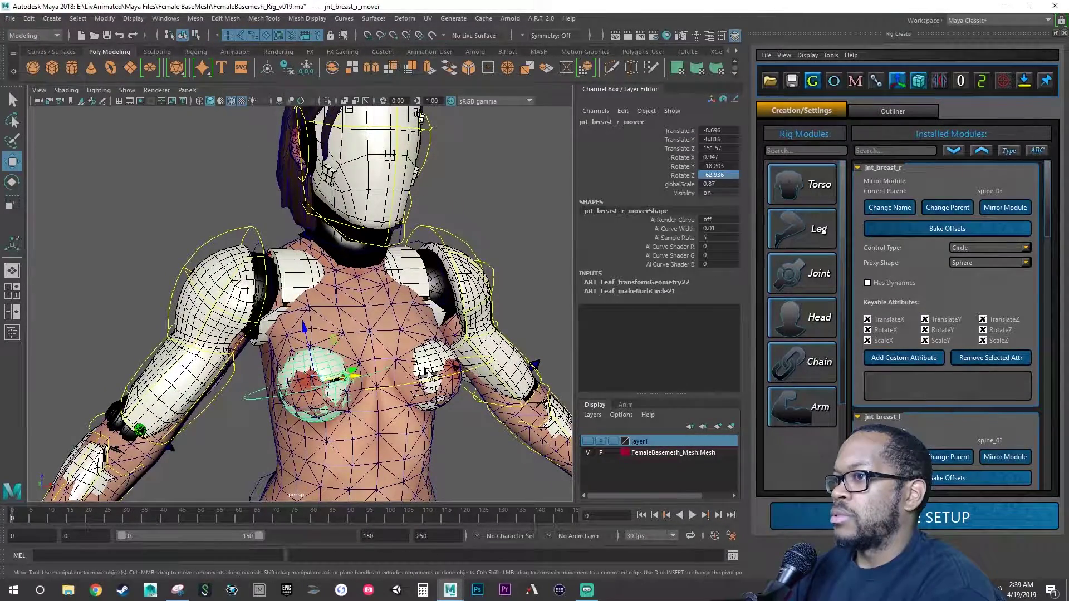
{"action": "mouse_move", "coordinate": [398, 377]}
{"action": "left_mouse_down", "text": "alt"}
{"action": "mouse_move", "coordinate": [409, 401]}
{"action": "mouse_move", "coordinate": [399, 380]}
{"action": "left_mouse_up", "text": "alt"}
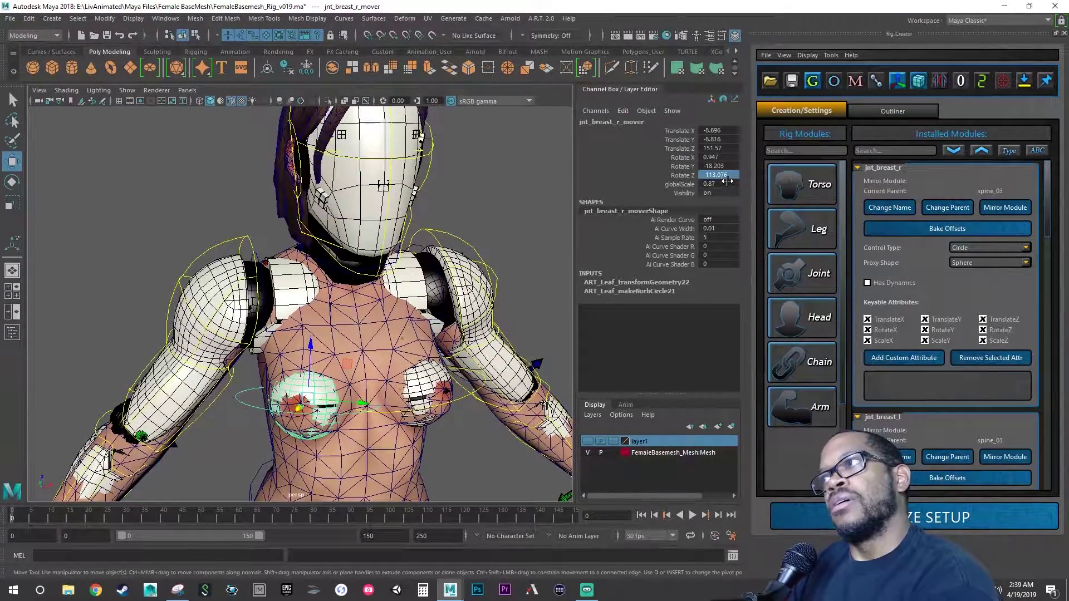
Rotate the jnt_breast_r mover freehand to about X 3.1, Y -18.0, Z -120.0 so it mirrors the left breast joint.
{"action": "left_click_drag", "start_coordinate": [410, 380], "coordinate": [368, 385], "text": "alt"}
{"action": "key", "text": "e"}
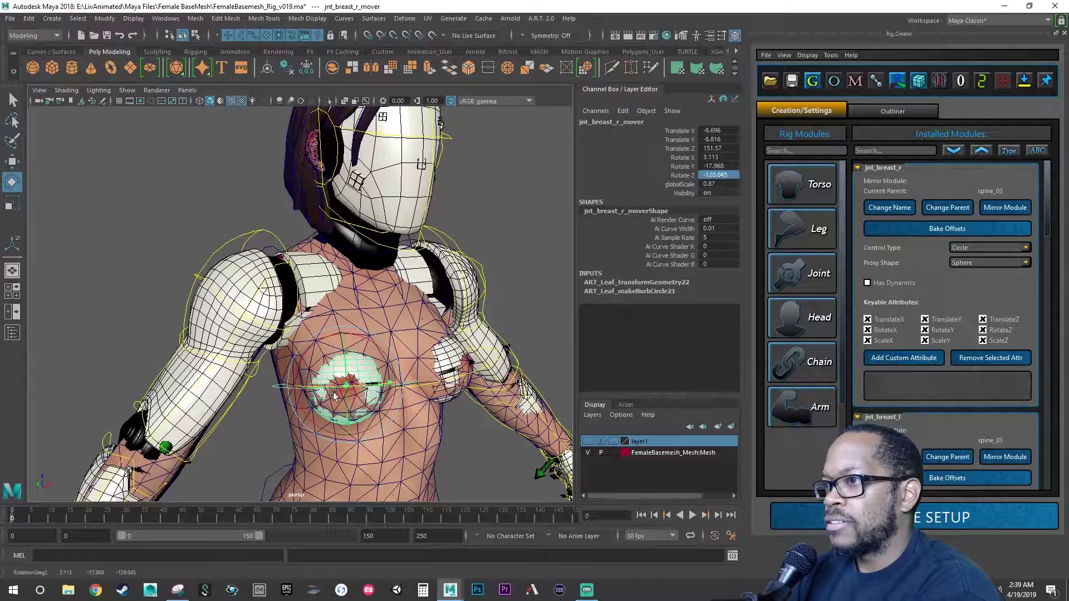
{"action": "mouse_move", "coordinate": [368, 386]}
{"action": "right_mouse_down", "text": "alt"}
{"action": "mouse_move", "coordinate": [398, 394]}
{"action": "mouse_move", "coordinate": [392, 405]}
{"action": "mouse_move", "coordinate": [375, 388]}
{"action": "mouse_move", "coordinate": [386, 389]}
{"action": "right_mouse_up", "text": "alt"}
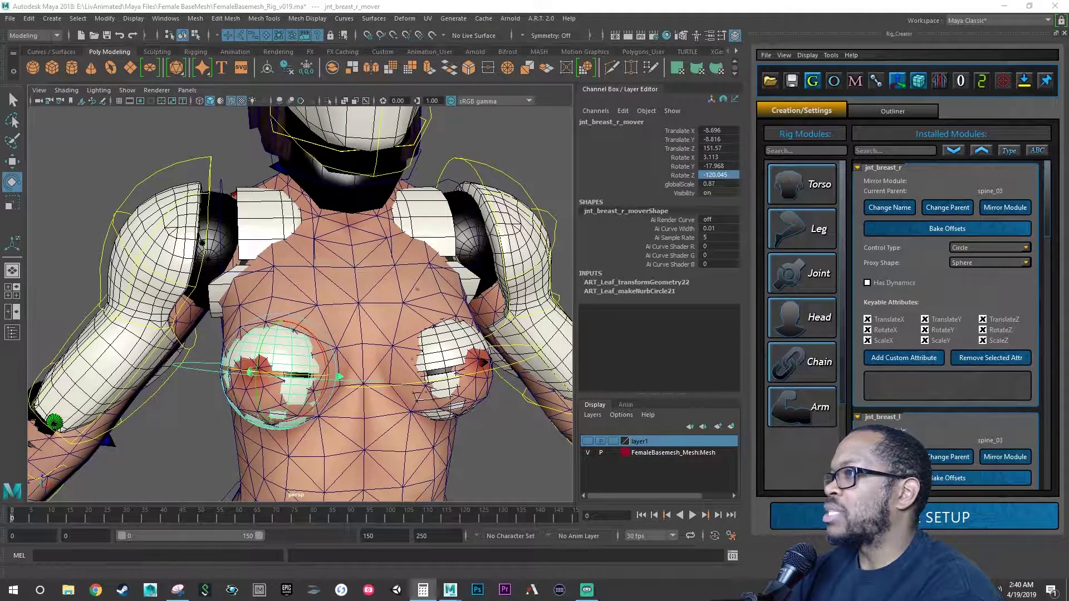
Set the jnt_breast_r mover's Rotate Z to -117.064.
{"action": "double_click", "coordinate": [718, 174]}
{"action": "type", "text": "-11"}
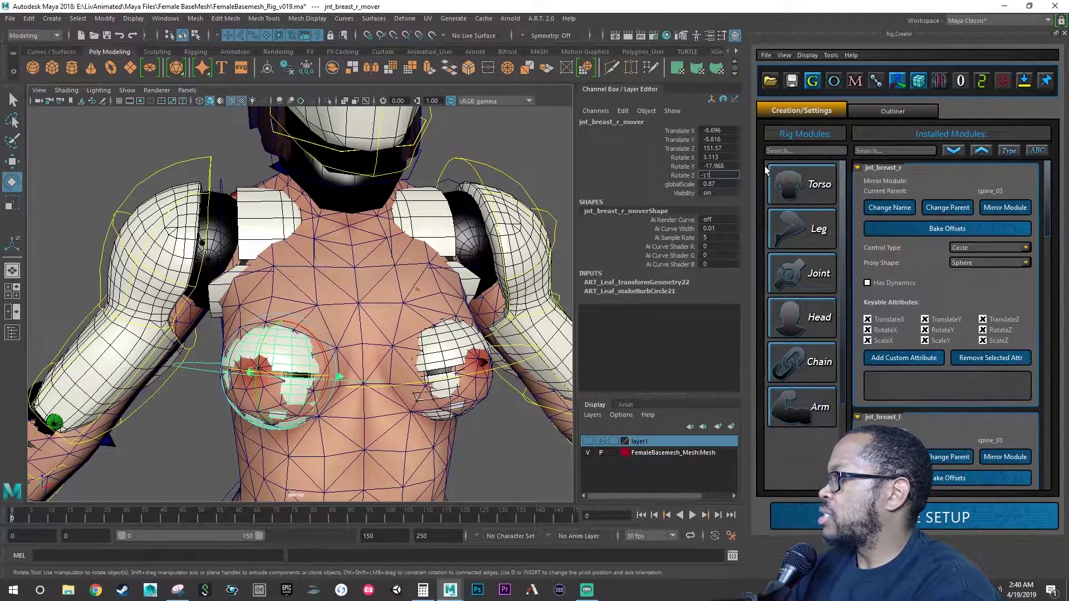
{"action": "type", "text": "7.064"}
{"action": "key", "text": "Return"}
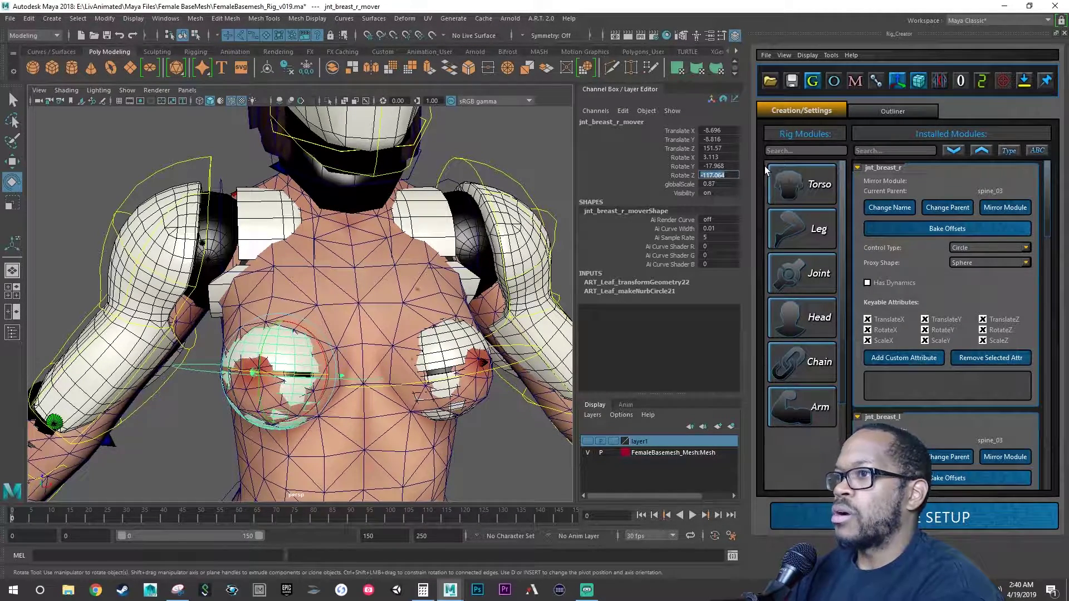
Move the jnt_breast_l mover freehand to about X 8.775, Y -8.775, Z 151.571 so its proxy fits the left breast.
{"action": "left_click_drag", "start_coordinate": [289, 375], "coordinate": [313, 366], "text": "alt"}
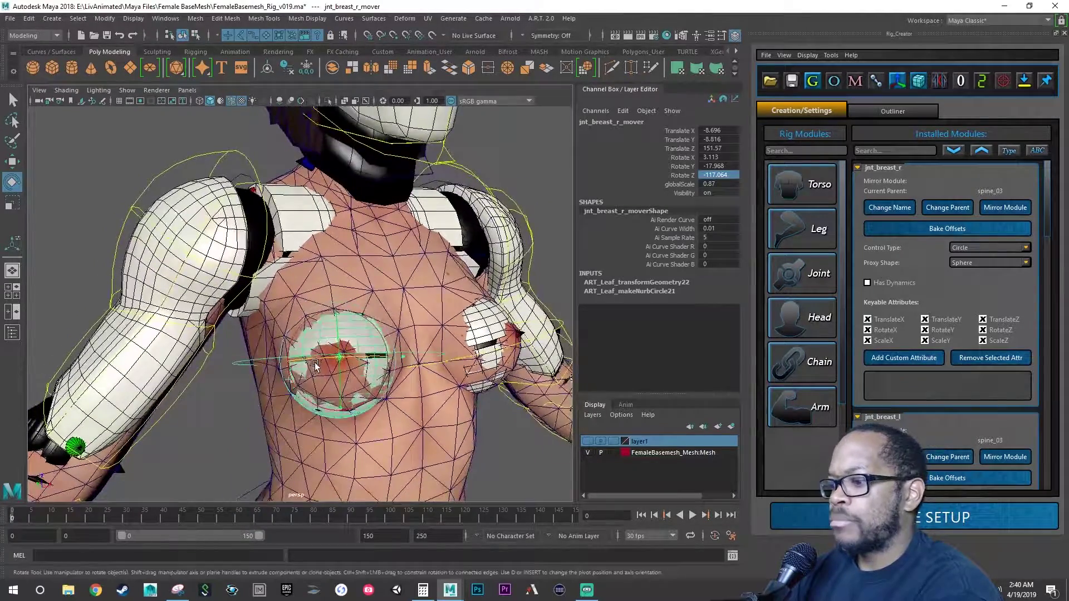
{"action": "scroll", "coordinate": [309, 378], "scroll_direction": "up", "scroll_amount": 3}
{"action": "right_click_drag", "start_coordinate": [309, 378], "coordinate": [411, 349], "text": "alt"}
{"action": "left_click_drag", "start_coordinate": [411, 350], "coordinate": [135, 354], "text": "alt"}
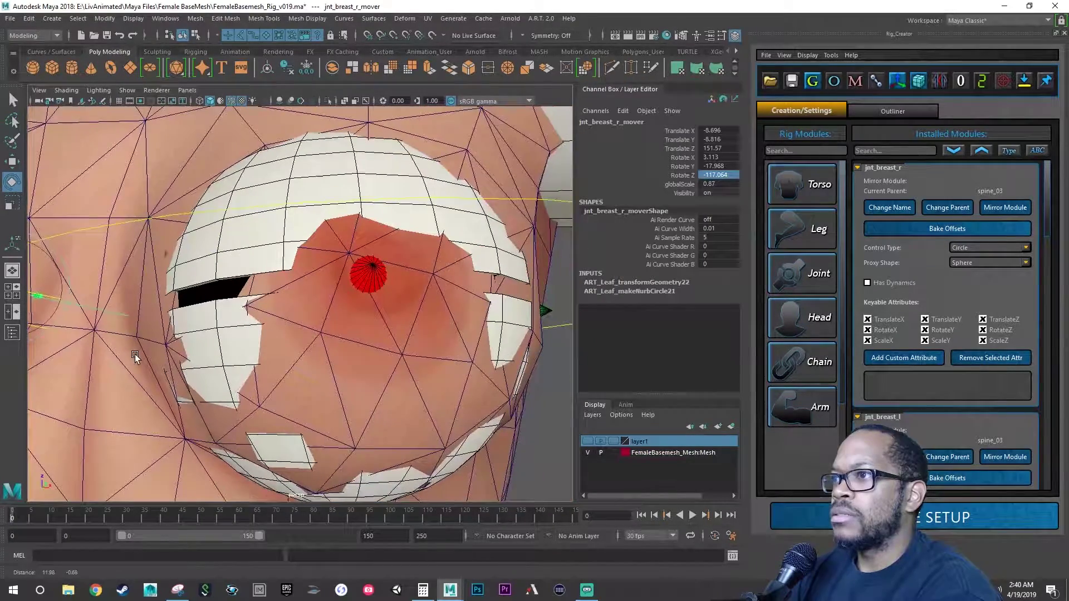
{"action": "right_click_drag", "start_coordinate": [292, 307], "coordinate": [174, 306], "text": "alt"}
{"action": "left_click_drag", "start_coordinate": [173, 306], "coordinate": [222, 309], "text": "alt"}
{"action": "right_click_drag", "start_coordinate": [223, 309], "coordinate": [287, 336], "text": "alt"}
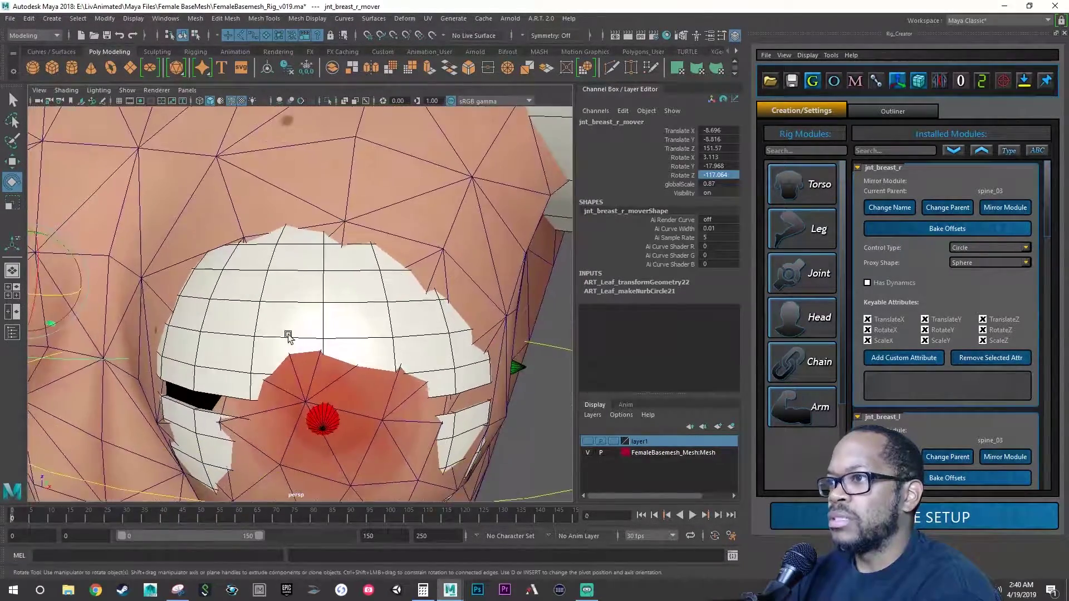
{"action": "left_click_drag", "start_coordinate": [330, 442], "coordinate": [352, 415], "text": "alt"}
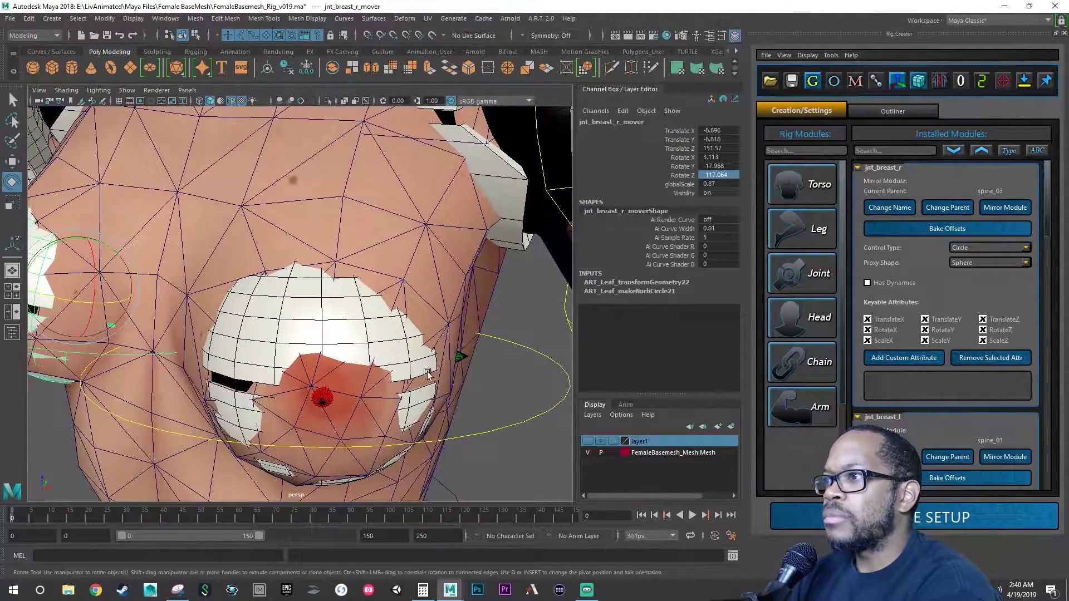
{"action": "left_click", "coordinate": [536, 352]}
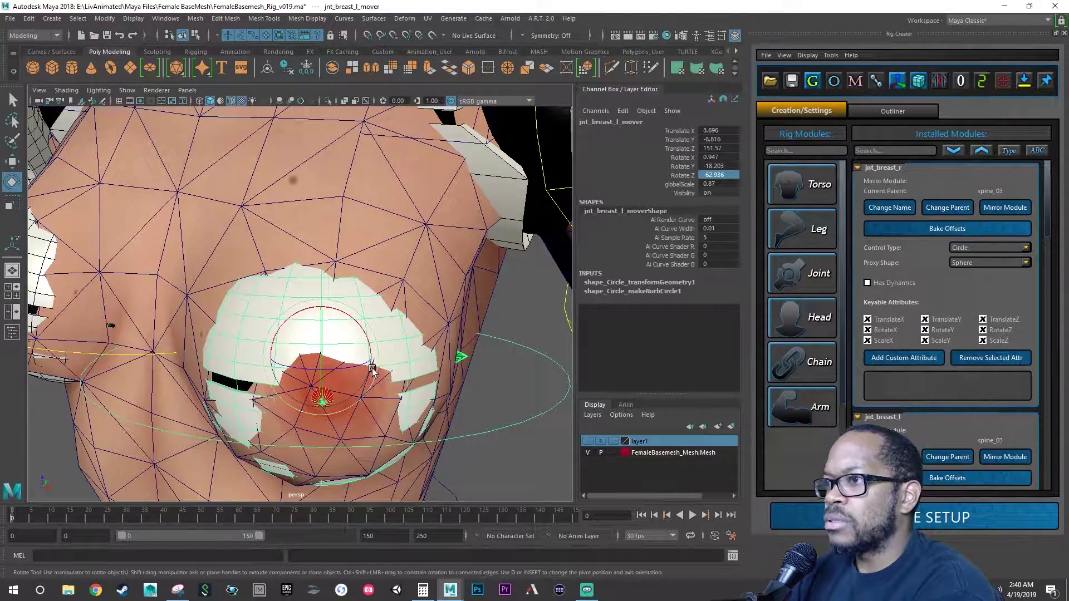
{"action": "left_click_drag", "start_coordinate": [389, 387], "coordinate": [389, 377], "text": "alt"}
{"action": "right_click_drag", "start_coordinate": [361, 355], "coordinate": [401, 356], "text": "alt"}
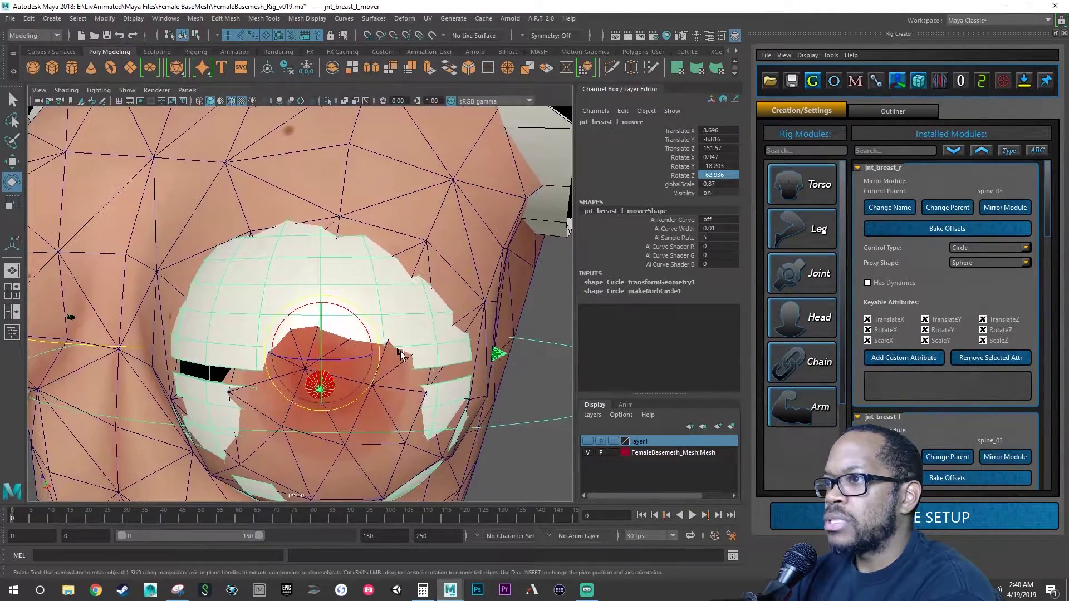
{"action": "key", "text": "w"}
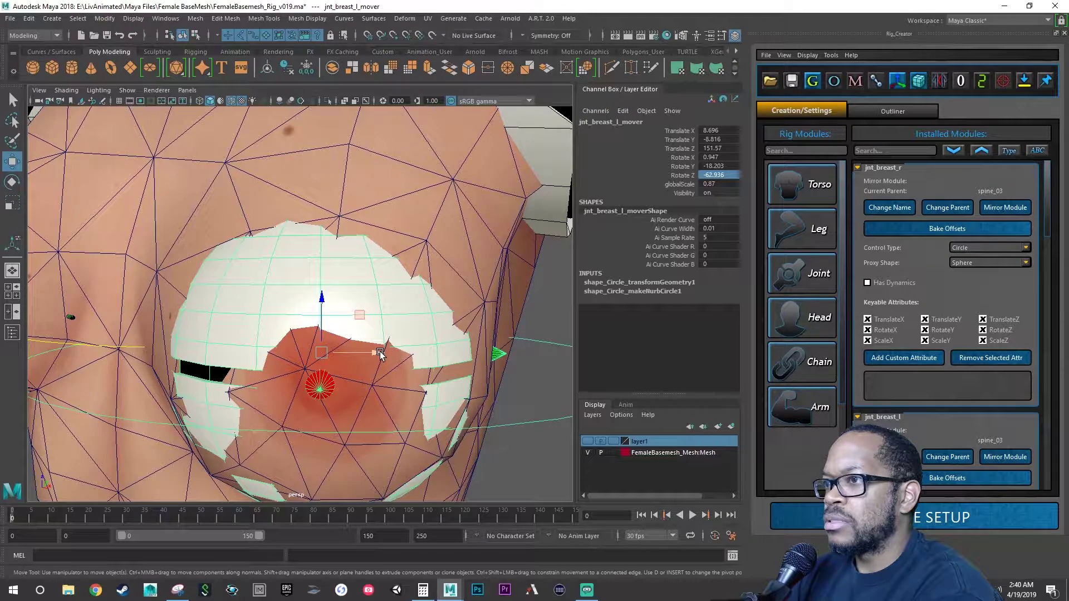
{"action": "left_click_drag", "start_coordinate": [375, 352], "coordinate": [426, 368]}
{"action": "key", "text": "ctrl+z"}
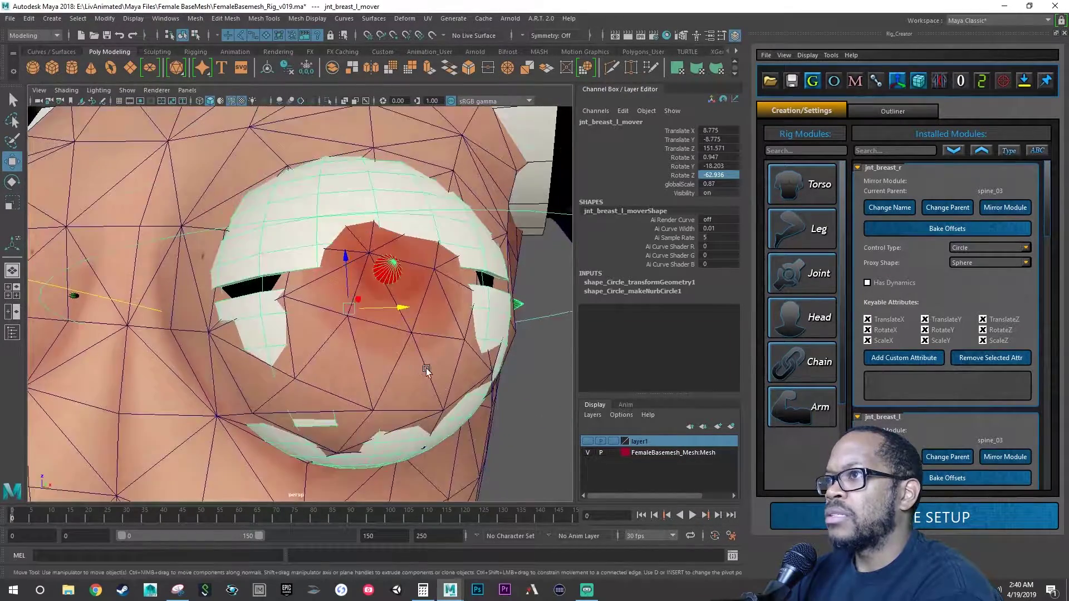
Capture the jnt_breast_l mover's transform values with Snipping Tool and move the snip window clear of the channel values.
{"action": "right_click_drag", "start_coordinate": [426, 368], "coordinate": [340, 362], "text": "alt"}
{"action": "left_click_drag", "start_coordinate": [339, 362], "coordinate": [379, 360], "text": "alt"}
{"action": "right_click_drag", "start_coordinate": [351, 362], "coordinate": [319, 362], "text": "alt"}
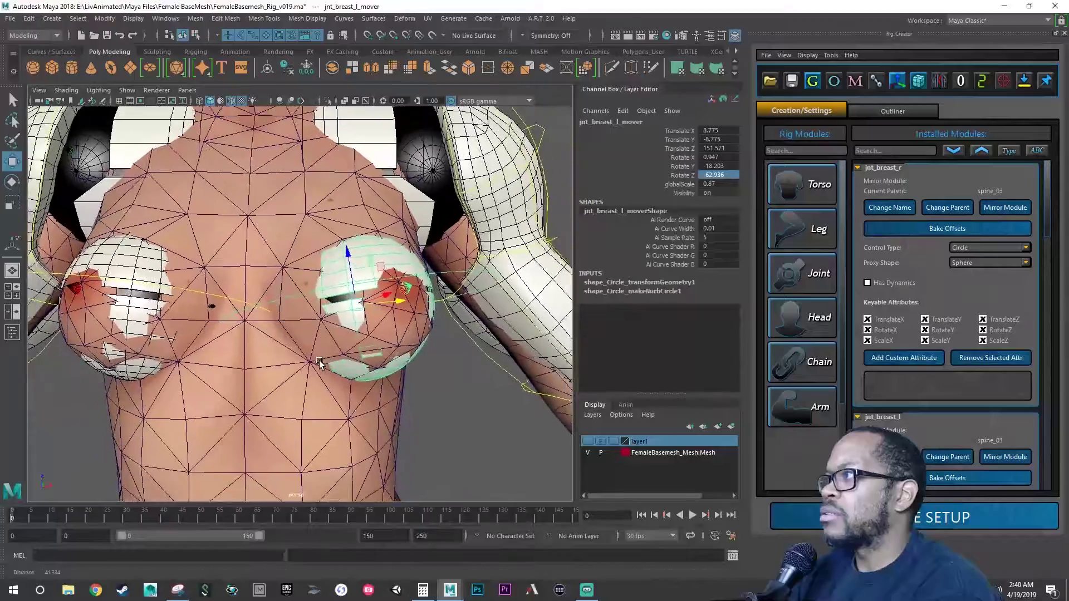
{"action": "middle_click_drag", "start_coordinate": [319, 362], "coordinate": [380, 378], "text": "alt"}
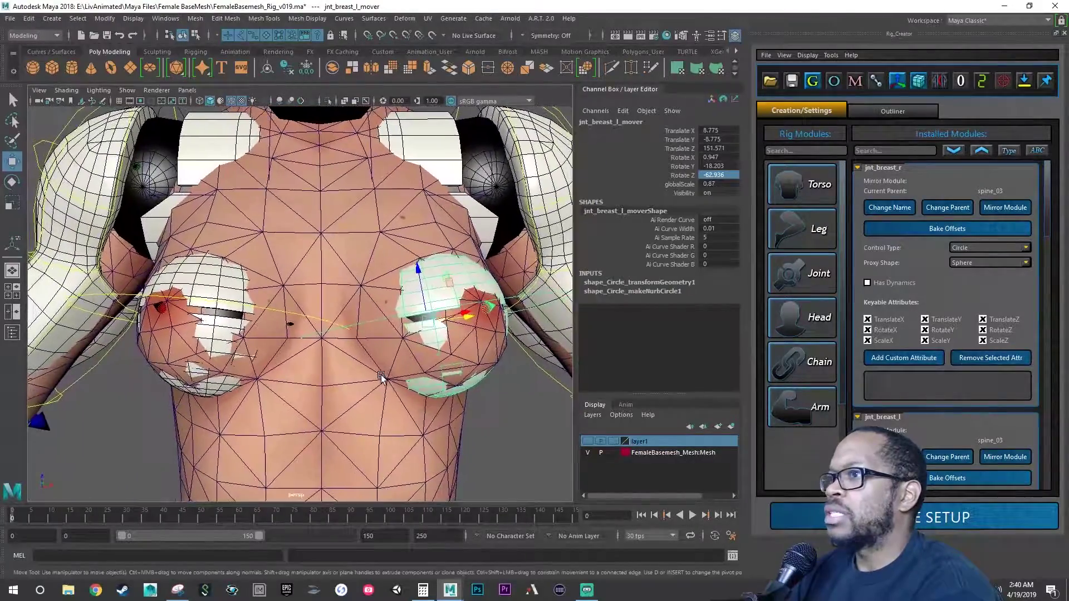
{"action": "left_click_drag", "start_coordinate": [381, 377], "coordinate": [361, 375], "text": "alt"}
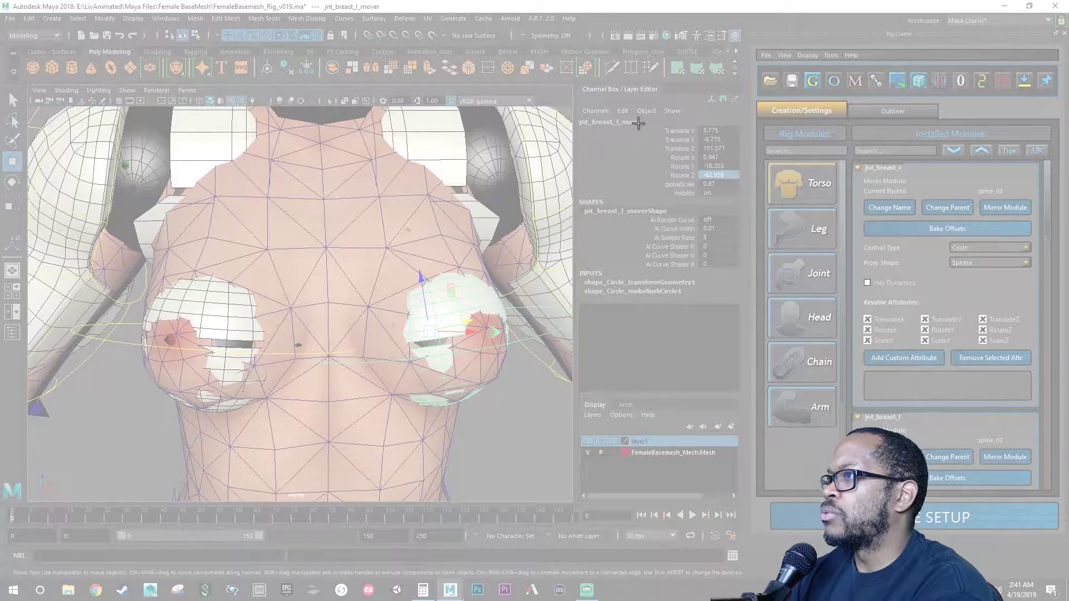
{"action": "left_click_drag", "start_coordinate": [635, 118], "coordinate": [748, 212]}
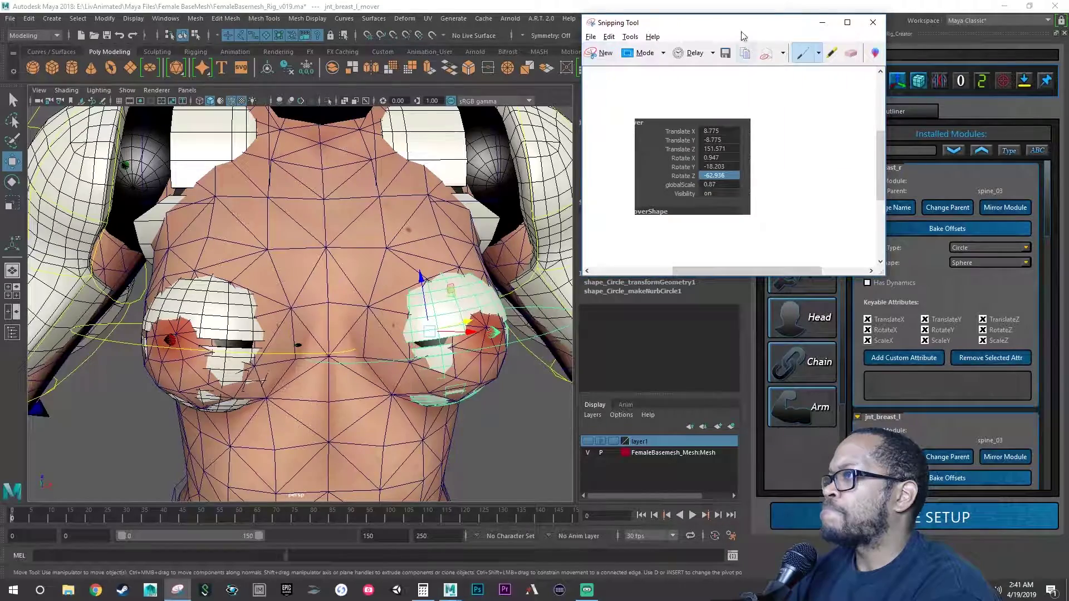
{"action": "left_click_drag", "start_coordinate": [741, 36], "coordinate": [1068, 100]}
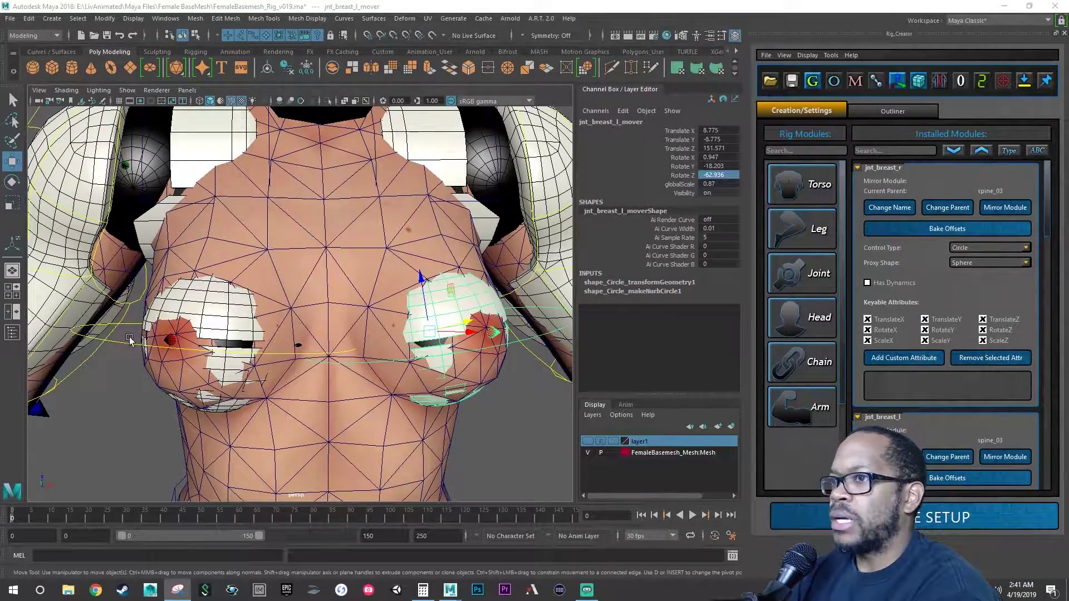
Set the jnt_breast_r mover's Translate X to -8.775 and Translate Y to -8.775.
{"action": "left_click", "coordinate": [112, 343]}
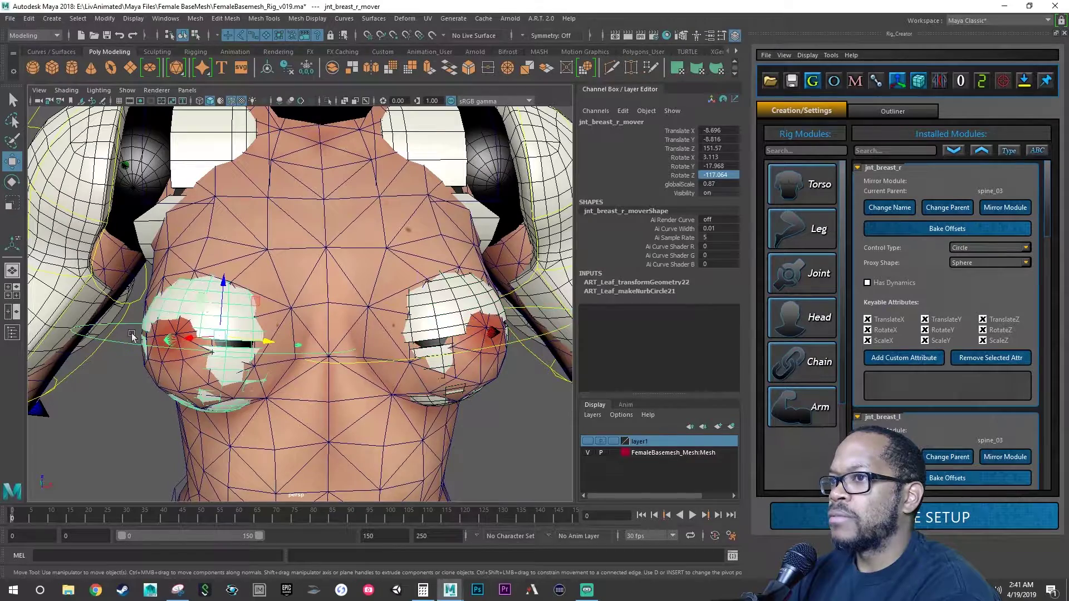
{"action": "left_click", "coordinate": [719, 131]}
{"action": "type", "text": "-"}
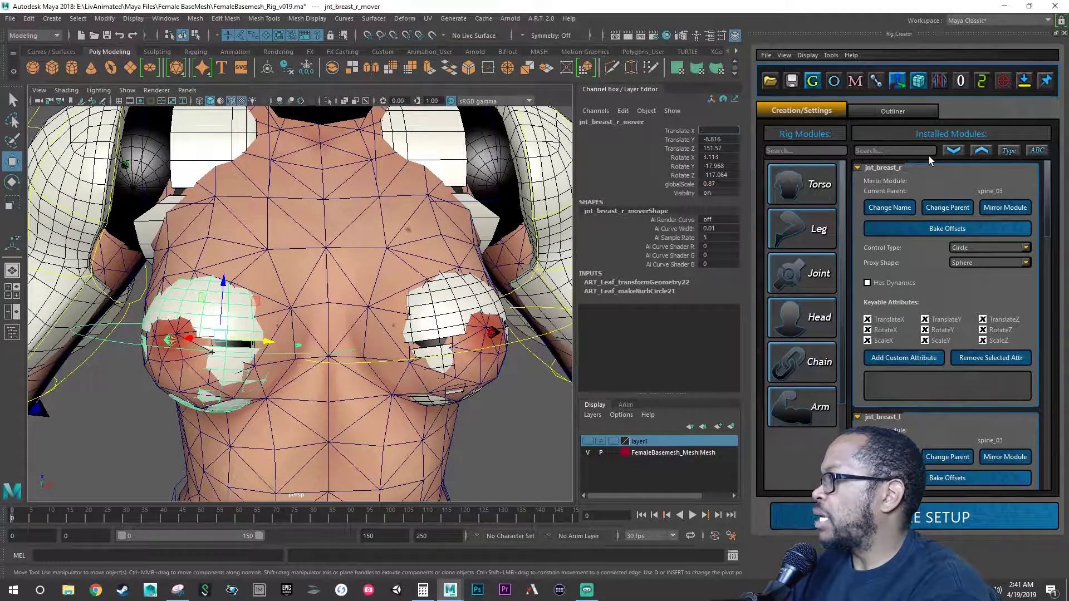
{"action": "type", "text": "8.775"}
{"action": "key", "text": "Tab"}
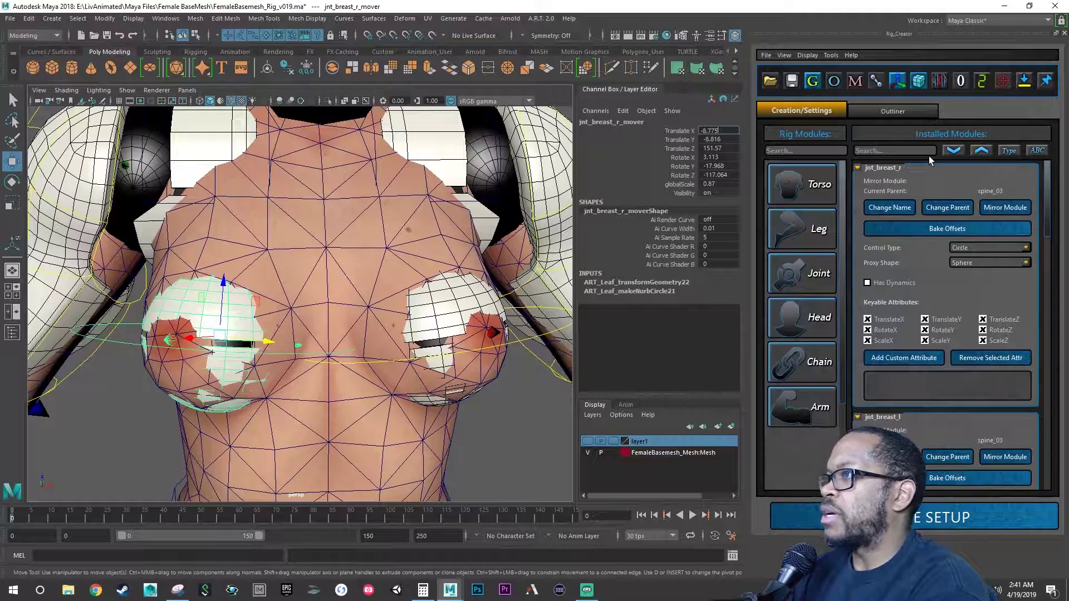
{"action": "type", "text": "-8.7"}
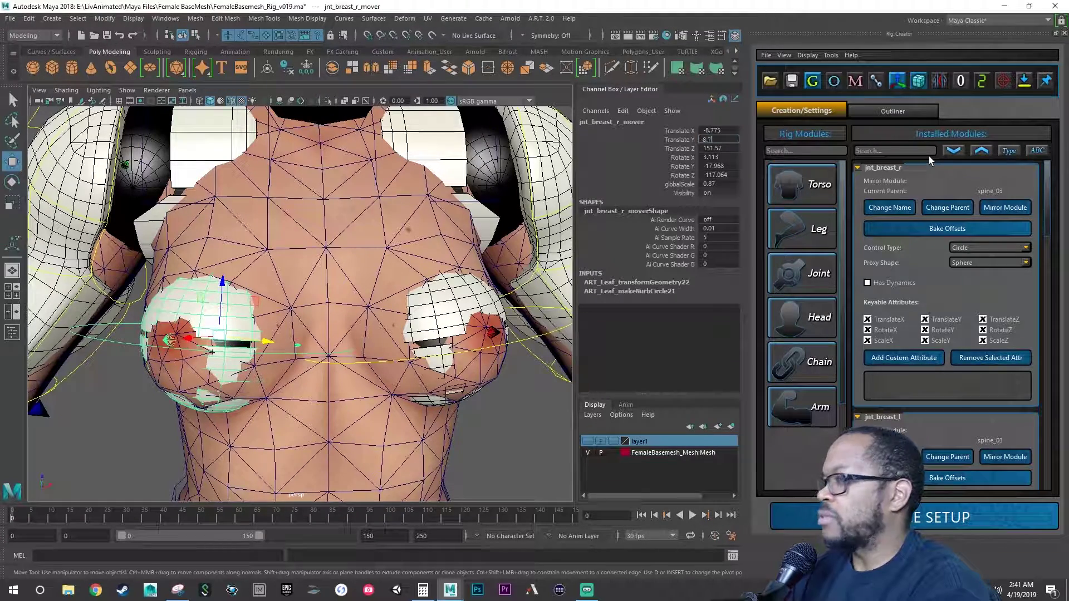
{"action": "type", "text": "75"}
{"action": "key", "text": "Return"}
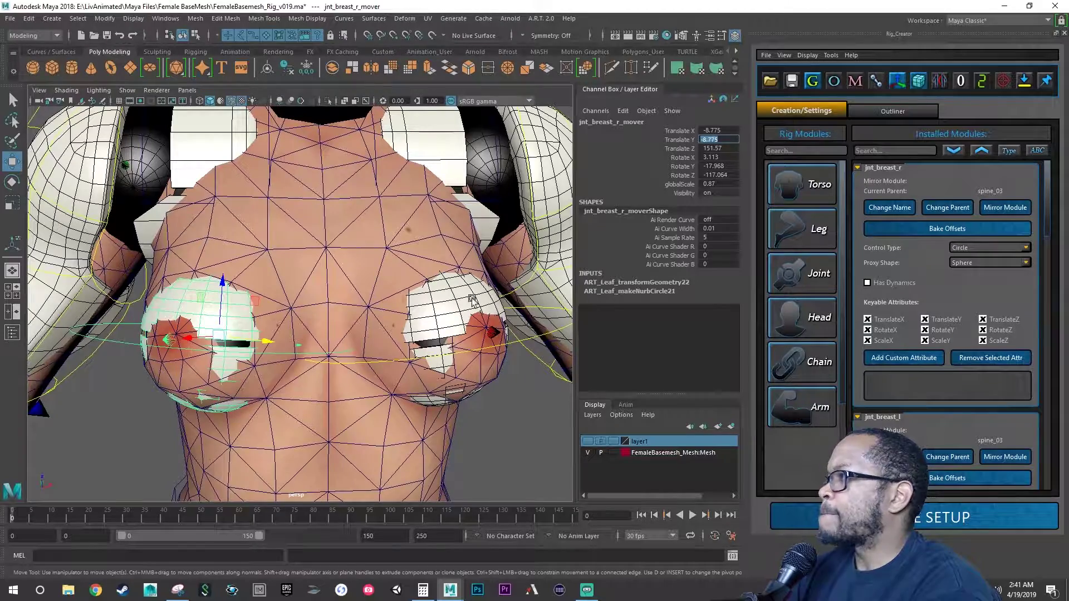
Set the jnt_breast_r mover's Rotate X to 0.947 and Rotate Y to -18.203.
{"action": "left_click_drag", "start_coordinate": [390, 356], "coordinate": [322, 338], "text": "alt"}
{"action": "right_click_drag", "start_coordinate": [322, 338], "coordinate": [413, 341], "text": "alt"}
{"action": "mouse_move", "coordinate": [413, 342]}
{"action": "left_mouse_down", "text": "alt"}
{"action": "mouse_move", "coordinate": [430, 350]}
{"action": "mouse_move", "coordinate": [390, 343]}
{"action": "mouse_move", "coordinate": [417, 332]}
{"action": "left_mouse_up", "text": "alt"}
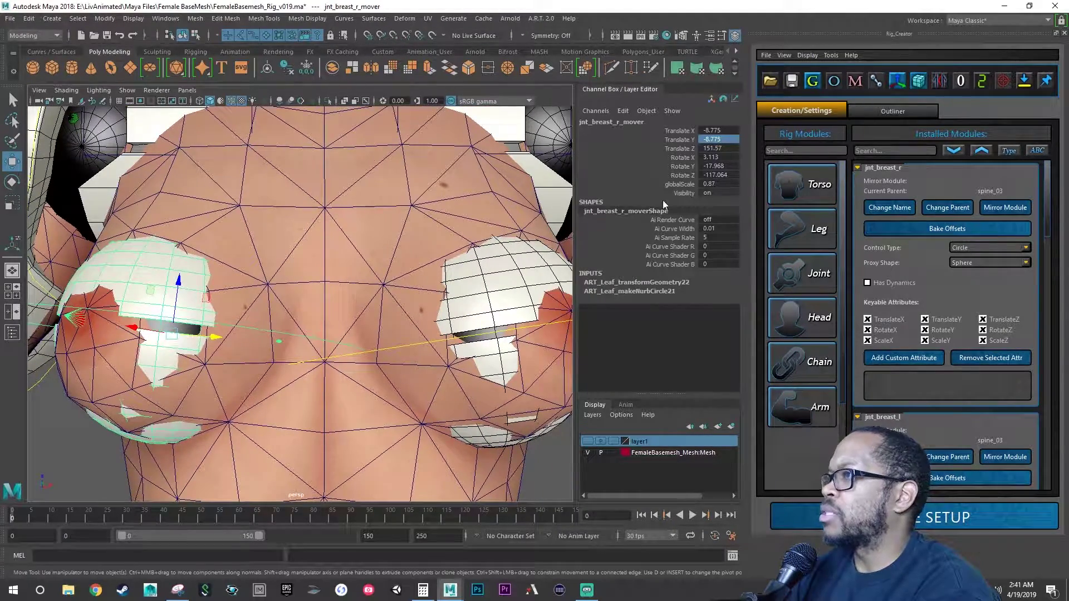
{"action": "double_click", "coordinate": [727, 158]}
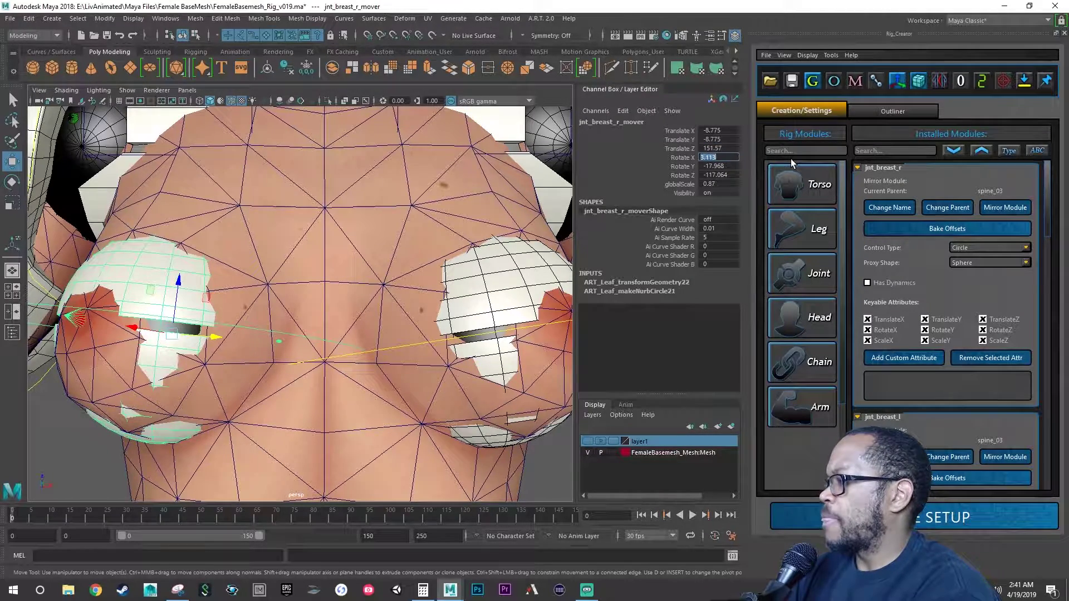
{"action": "key", "text": "BackSpace"}
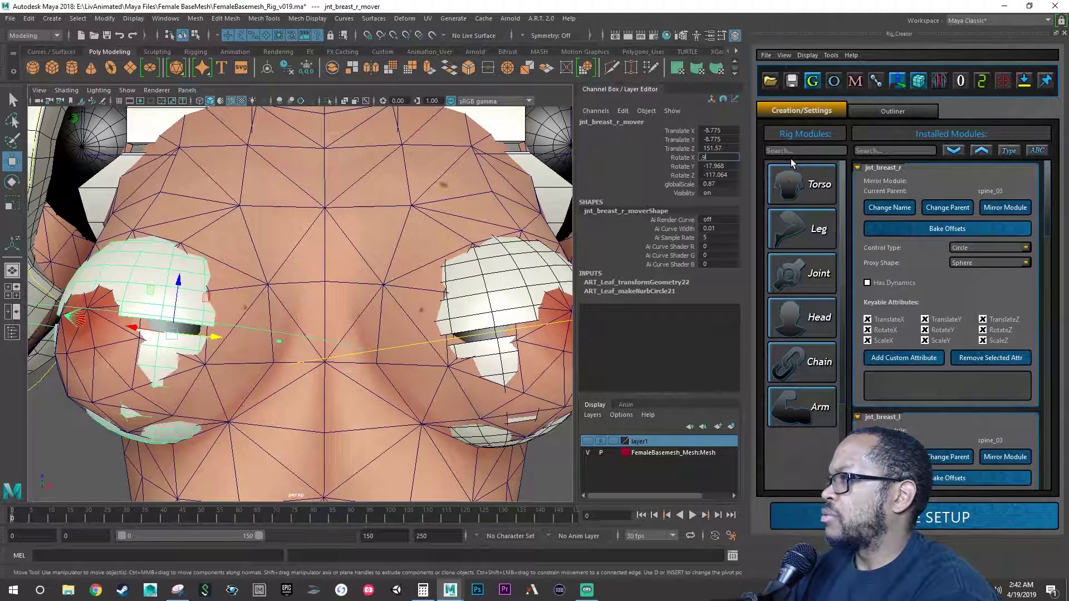
{"action": "key", "text": "Return"}
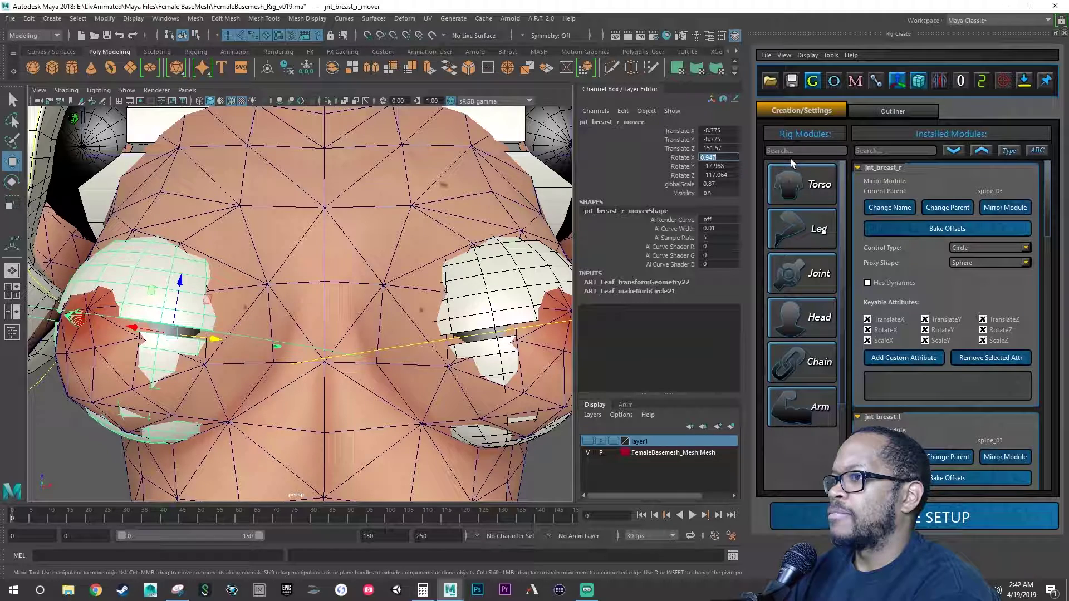
{"action": "key", "text": "Tab"}
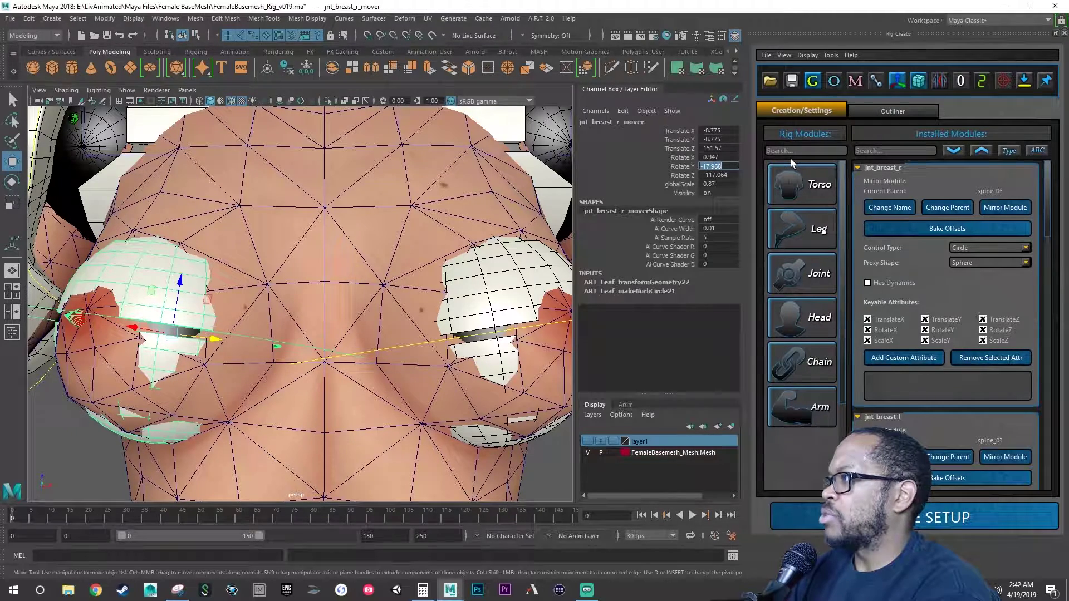
{"action": "type", "text": "-18"}
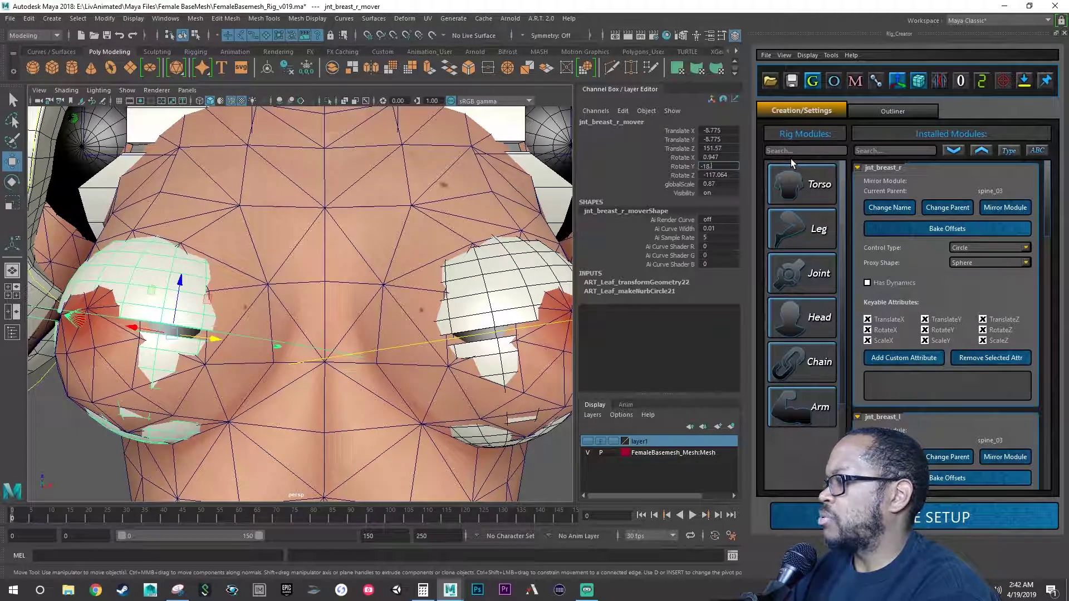
{"action": "type", "text": ".203"}
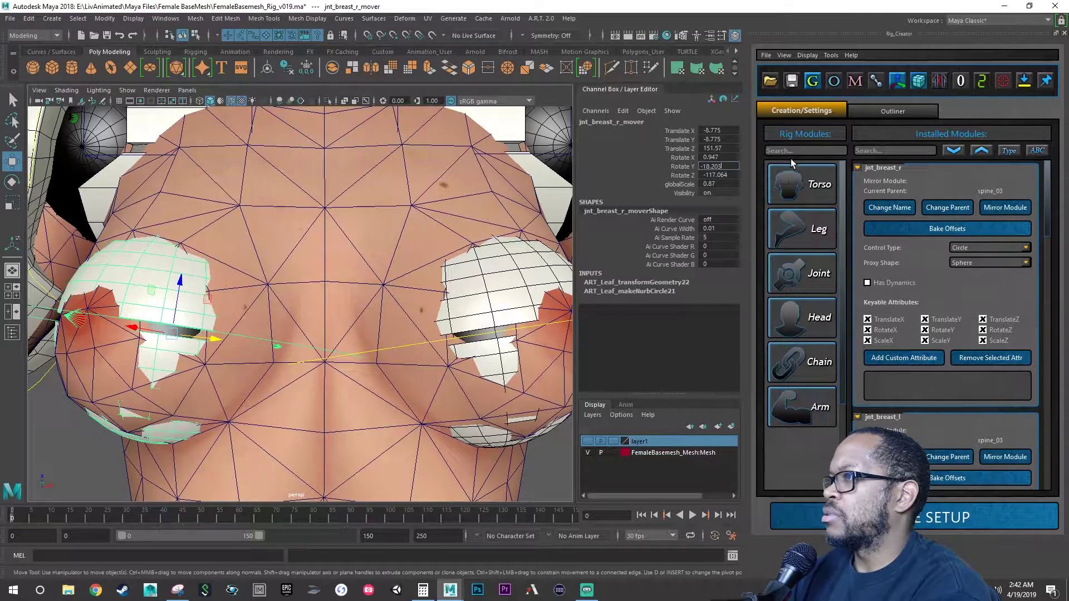
{"action": "key", "text": "Return"}
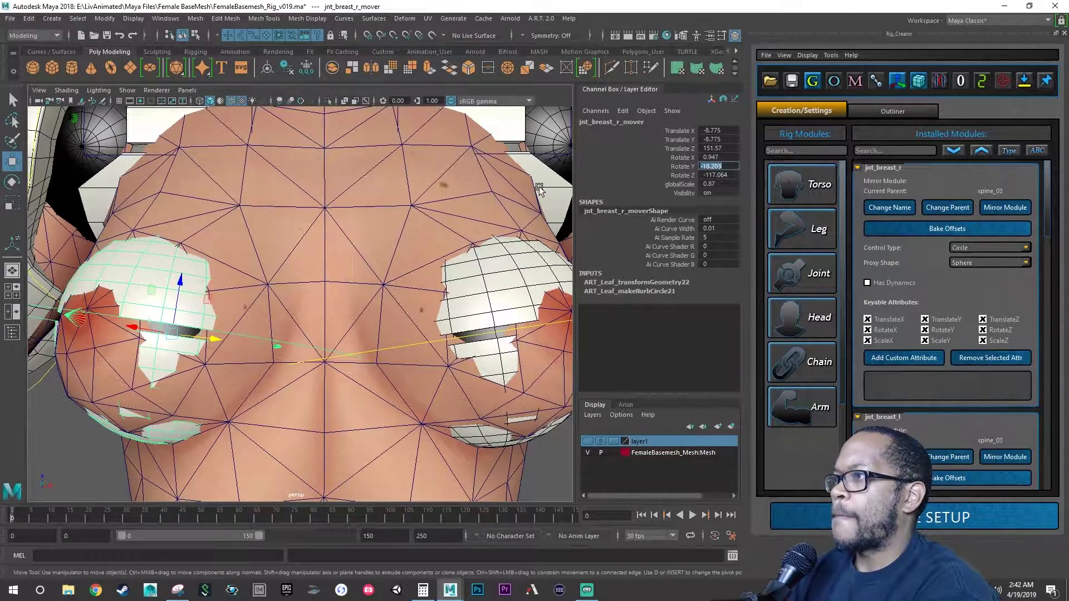
Compare the left and right breast proxies for symmetry in the front view and return to the perspective view.
{"action": "left_click_drag", "start_coordinate": [332, 261], "coordinate": [384, 274], "text": "alt"}
{"action": "right_click_drag", "start_coordinate": [384, 274], "coordinate": [300, 273], "text": "alt"}
{"action": "mouse_move", "coordinate": [299, 273]}
{"action": "left_mouse_down", "text": "alt"}
{"action": "mouse_move", "coordinate": [315, 275]}
{"action": "mouse_move", "coordinate": [290, 273]}
{"action": "left_mouse_up", "text": "alt"}
{"action": "right_click_drag", "start_coordinate": [289, 273], "coordinate": [305, 289], "text": "alt"}
{"action": "key", "text": "space"}
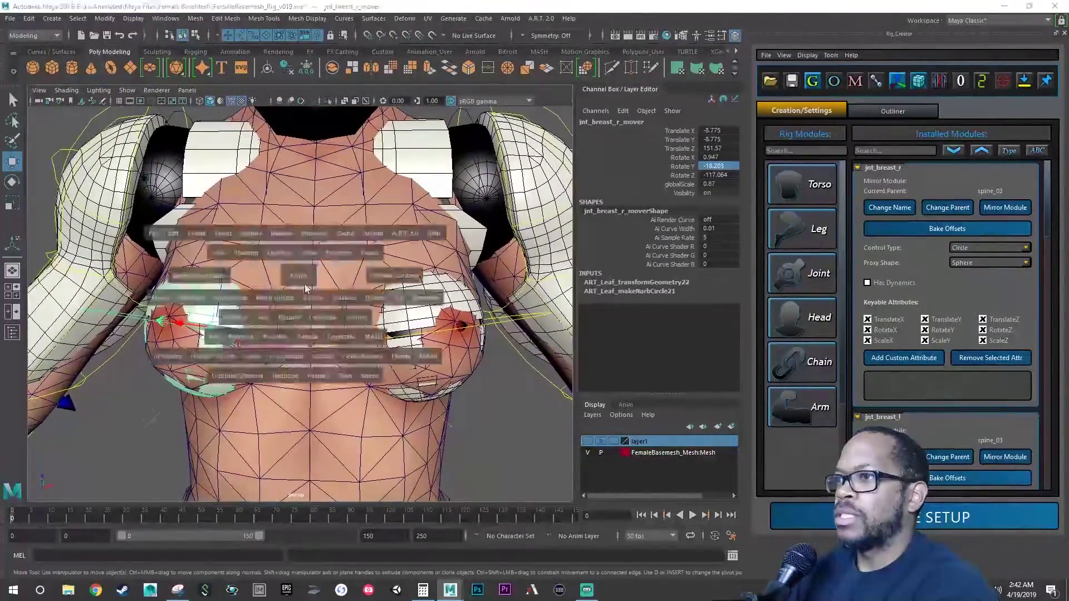
{"action": "key", "text": "space"}
{"action": "right_click_drag", "start_coordinate": [289, 376], "coordinate": [167, 278], "text": "alt"}
{"action": "middle_click_drag", "start_coordinate": [167, 278], "coordinate": [178, 312], "text": "alt"}
{"action": "right_click_drag", "start_coordinate": [178, 312], "coordinate": [538, 301], "text": "alt"}
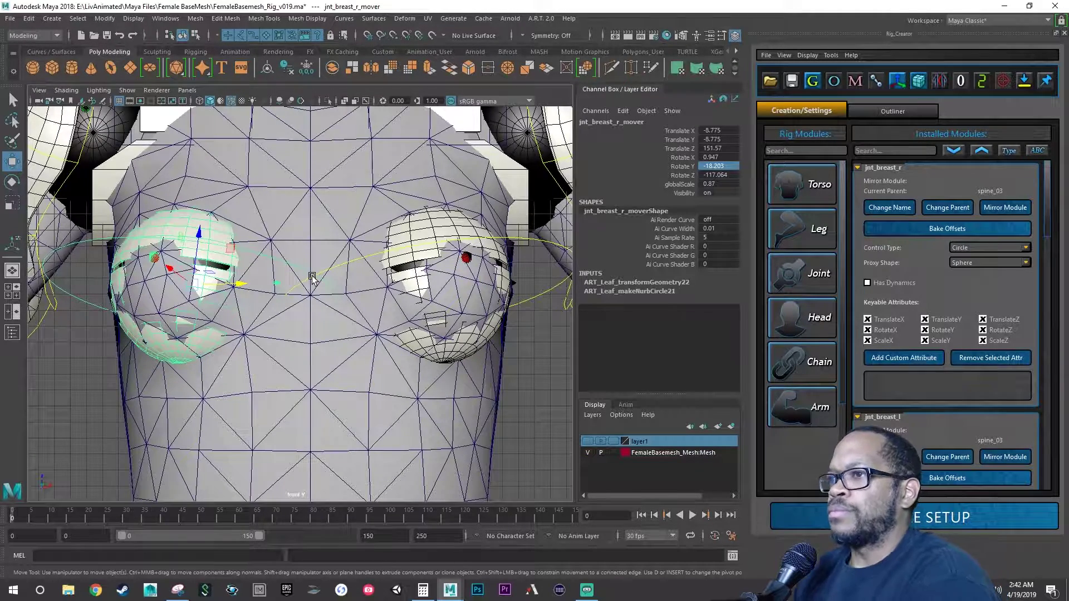
{"action": "key", "text": "space"}
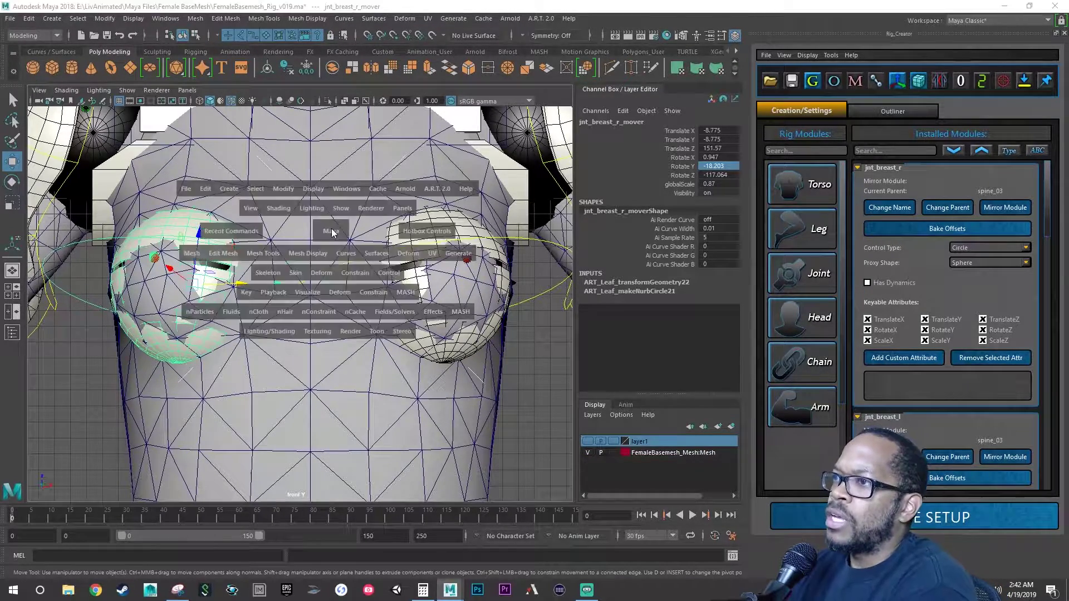
{"action": "key", "text": "space"}
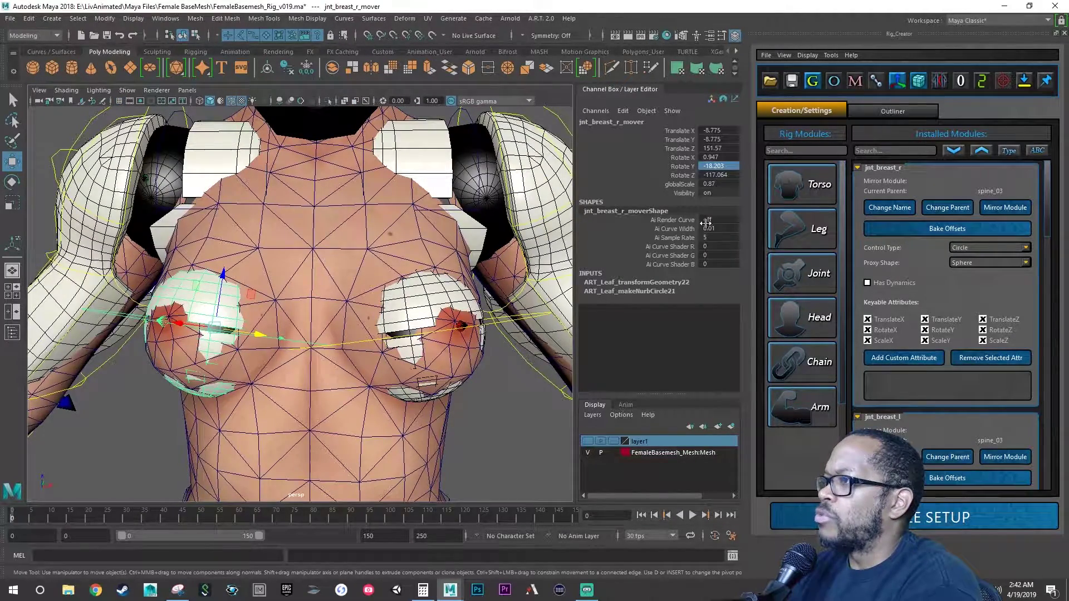
Set the jnt_breast_r mover's Translate Z to 151.571.
{"action": "double_click", "coordinate": [718, 148]}
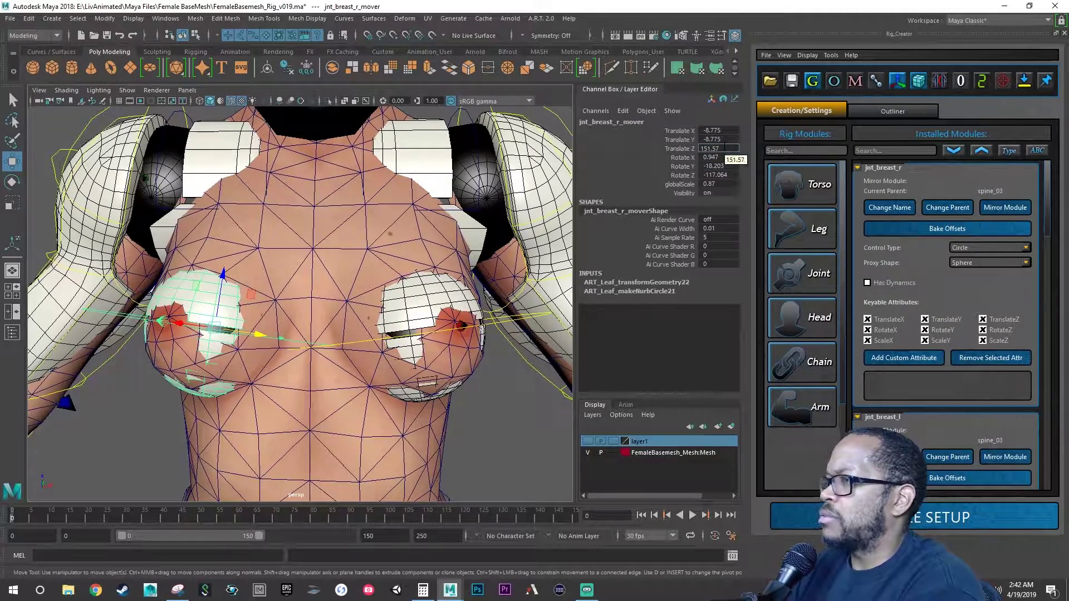
{"action": "double_click", "coordinate": [716, 148]}
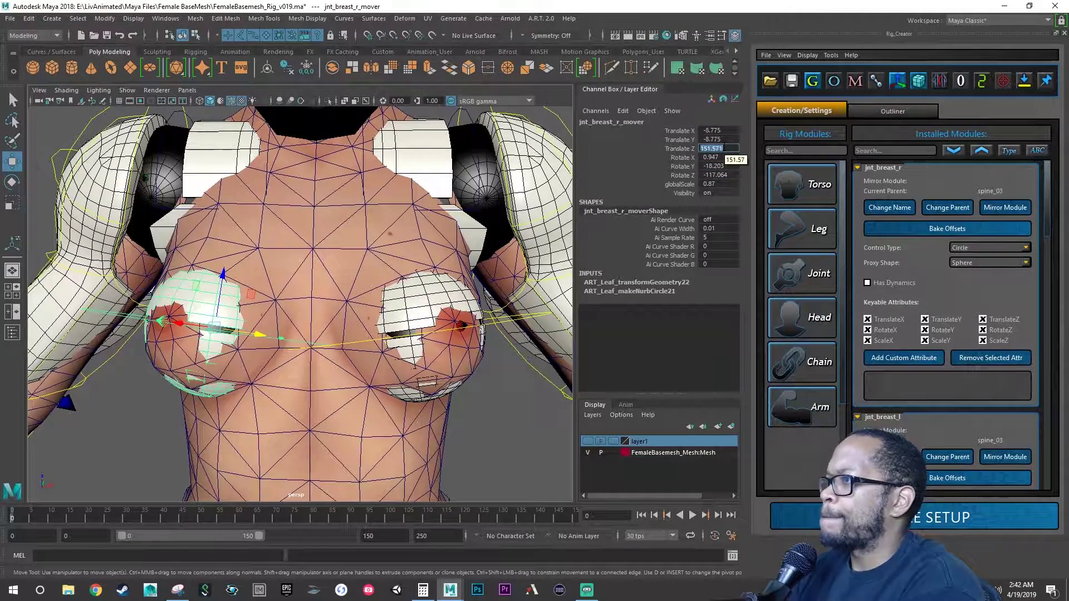
{"action": "mouse_move", "coordinate": [414, 277]}
{"action": "left_mouse_down", "text": "alt"}
{"action": "mouse_move", "coordinate": [390, 271]}
{"action": "mouse_move", "coordinate": [412, 273]}
{"action": "left_mouse_up", "text": "alt"}
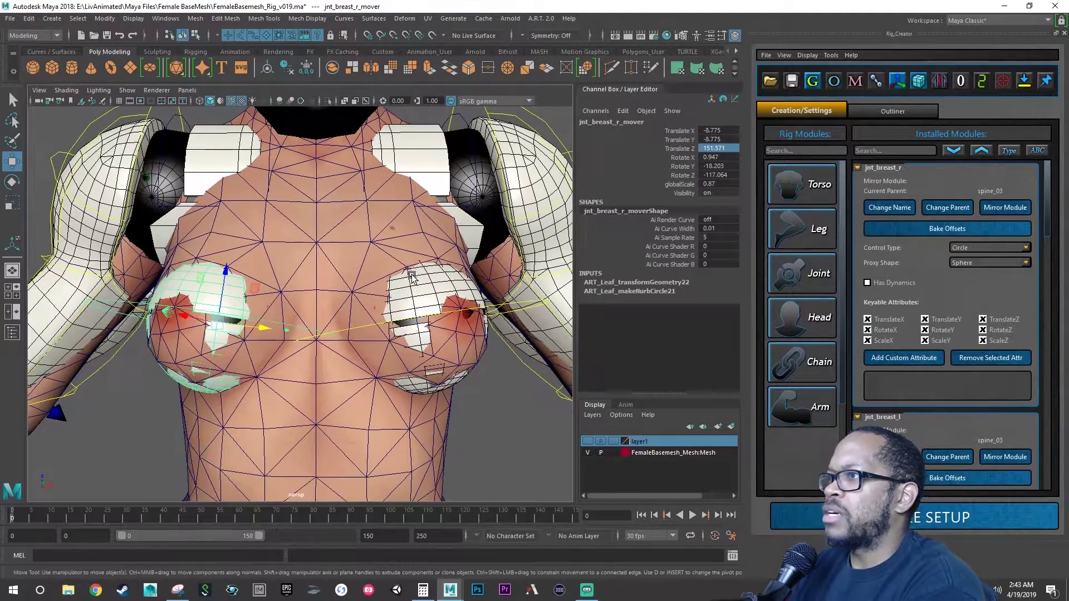
Save the rig scene with the mirrored right breast mover values.
{"action": "key", "text": "ctrl+s"}
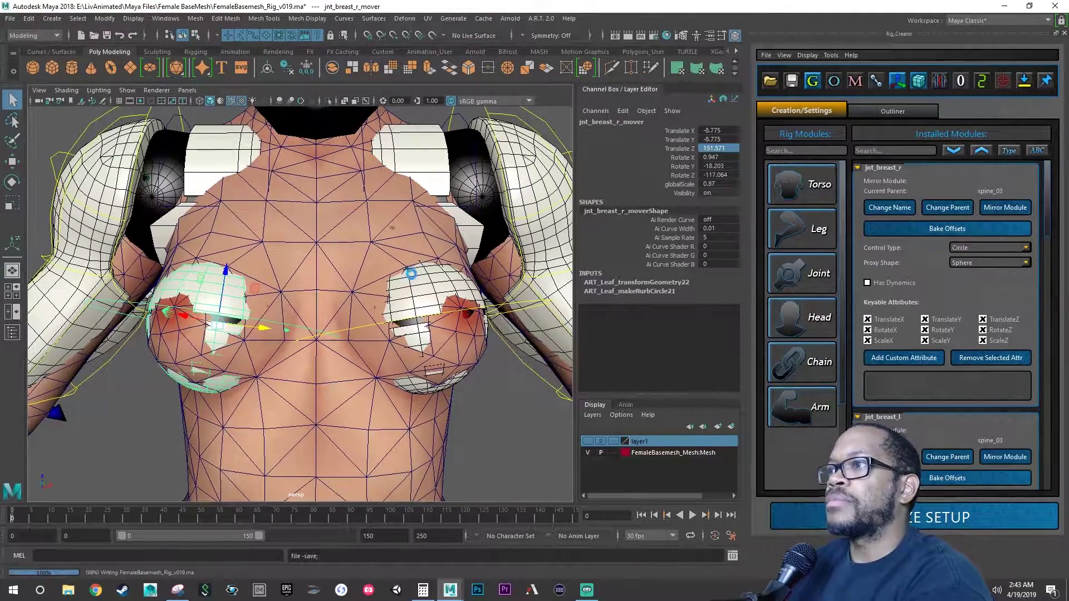
{"action": "key", "text": "w"}
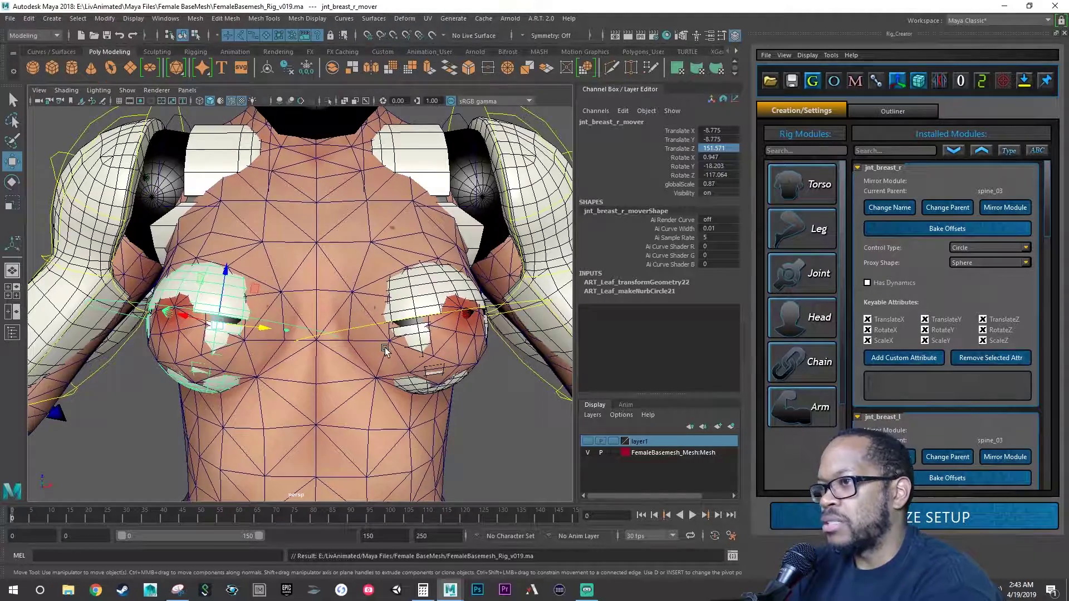
Examine the torso and the breast proxy placement from the back and the front of the character.
{"action": "middle_click_drag", "start_coordinate": [373, 352], "coordinate": [381, 192], "text": "alt"}
{"action": "scroll", "coordinate": [381, 193], "scroll_direction": "down", "scroll_amount": 5}
{"action": "left_click_drag", "start_coordinate": [381, 192], "coordinate": [357, 315], "text": "alt"}
{"action": "scroll", "coordinate": [395, 362], "scroll_direction": "up", "scroll_amount": 3}
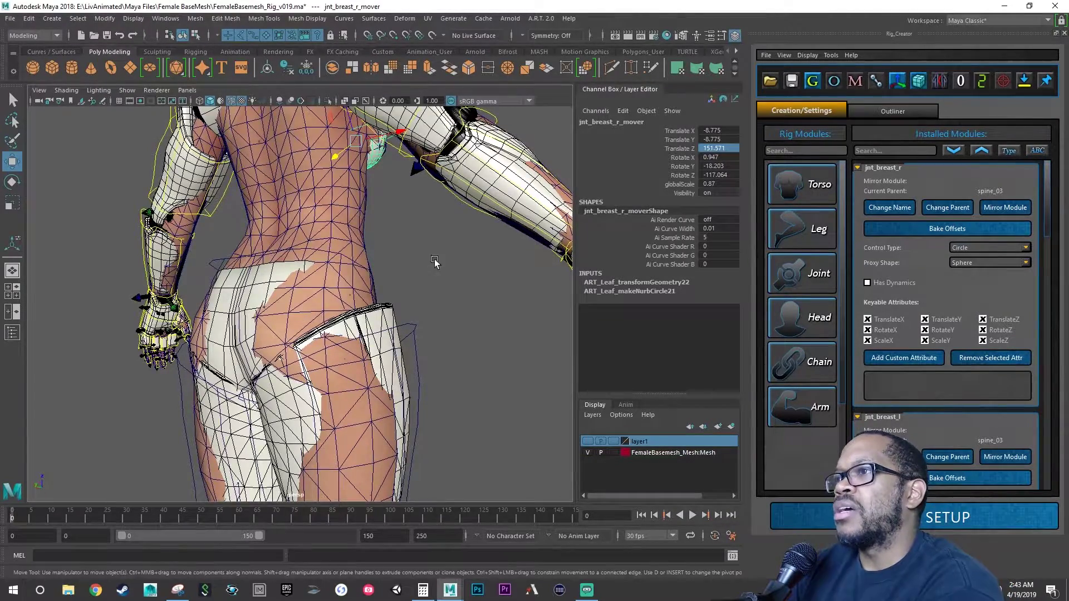
{"action": "left_click_drag", "start_coordinate": [435, 260], "coordinate": [279, 251], "text": "alt"}
{"action": "middle_click_drag", "start_coordinate": [289, 239], "coordinate": [302, 332], "text": "alt"}
{"action": "right_click_drag", "start_coordinate": [302, 332], "coordinate": [329, 379], "text": "alt"}
{"action": "left_click_drag", "start_coordinate": [329, 380], "coordinate": [330, 378], "text": "alt"}
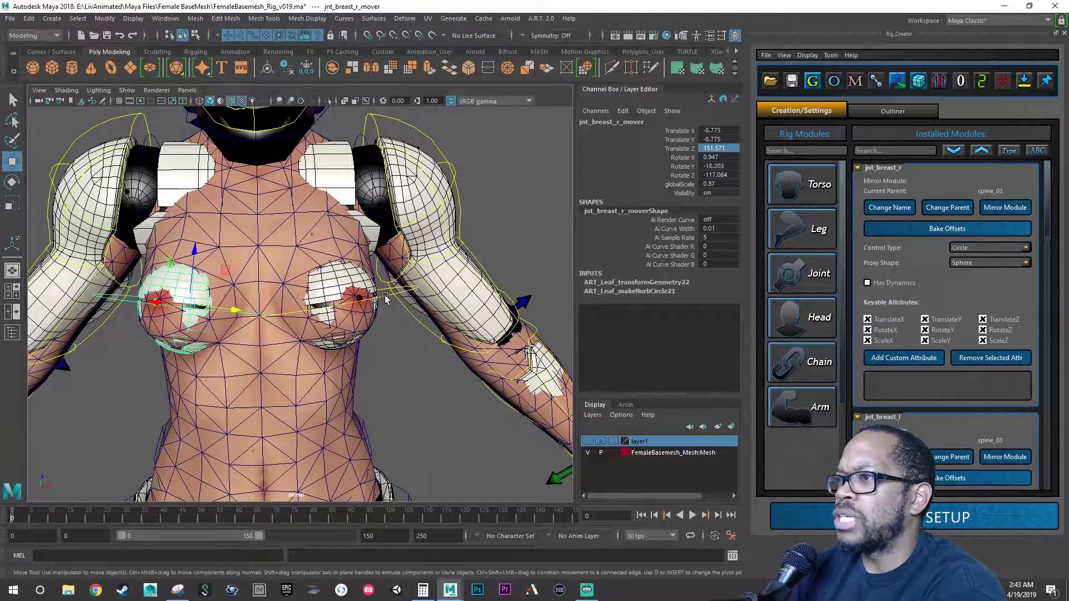
Try moving the left and right breast movers together along their local Z axis, and undo the move.
{"action": "left_click", "coordinate": [349, 327]}
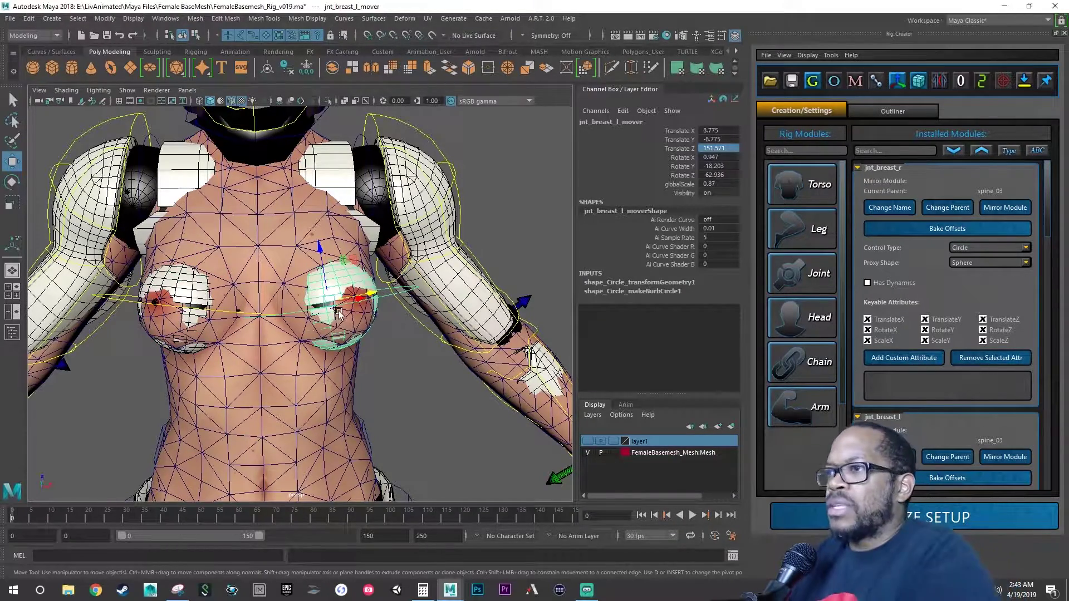
{"action": "mouse_move", "coordinate": [363, 321]}
{"action": "left_mouse_down", "text": "alt"}
{"action": "mouse_move", "coordinate": [370, 328]}
{"action": "mouse_move", "coordinate": [341, 327]}
{"action": "mouse_move", "coordinate": [365, 328]}
{"action": "left_mouse_up", "text": "alt"}
{"action": "left_click", "coordinate": [202, 316]}
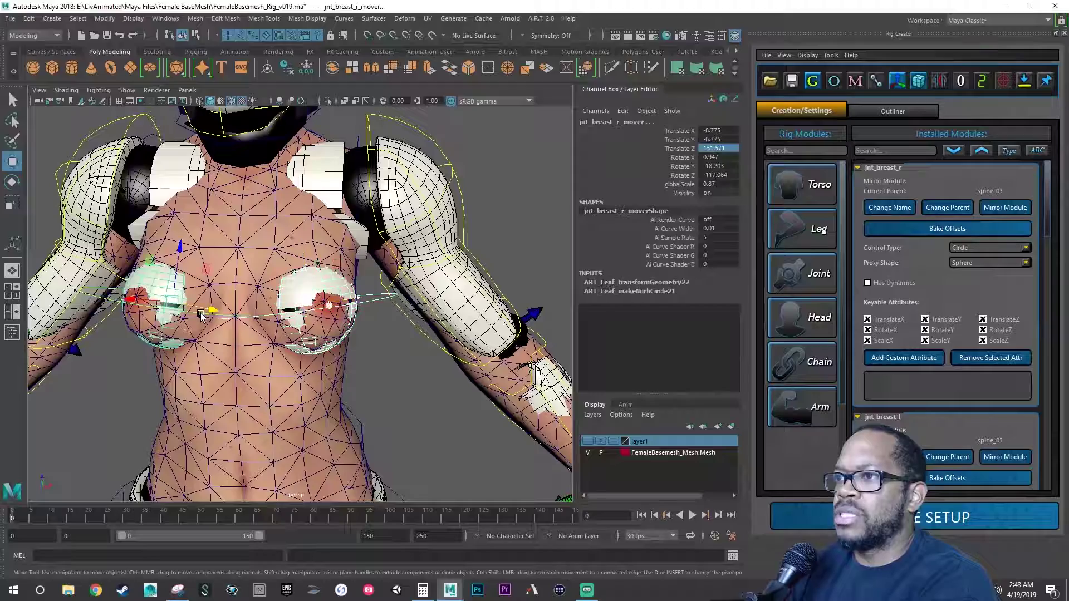
{"action": "left_click_drag", "start_coordinate": [202, 315], "coordinate": [191, 260], "text": "alt"}
{"action": "key", "text": "ctrl+z"}
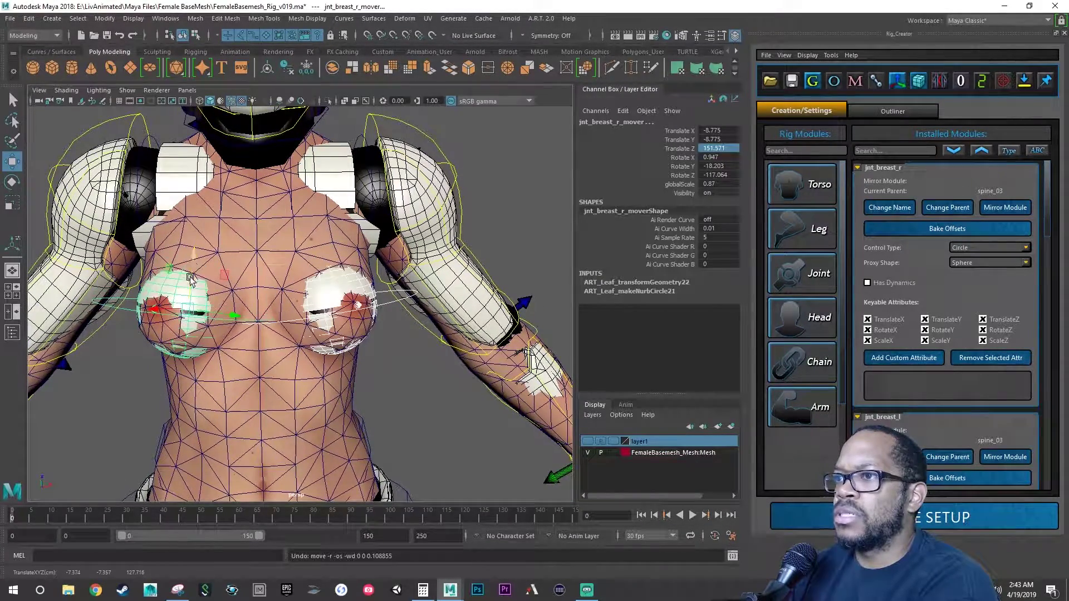
Try rotating both breast movers together about their local Z and Y axes, undoing each rotation.
{"action": "key", "text": "e"}
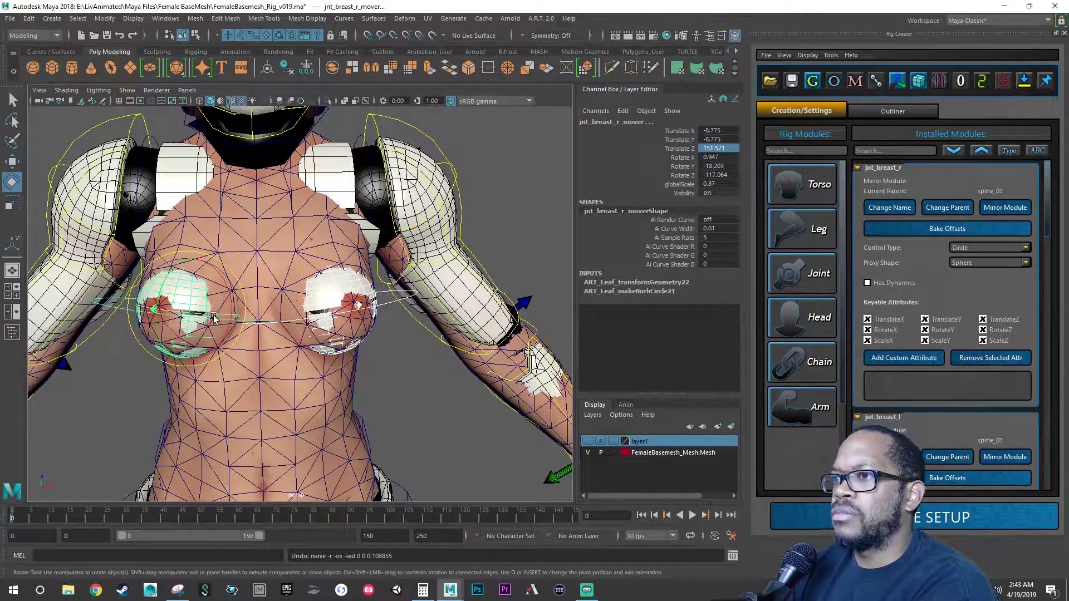
{"action": "left_click_drag", "start_coordinate": [215, 320], "coordinate": [223, 364]}
{"action": "key", "text": "ctrl+z"}
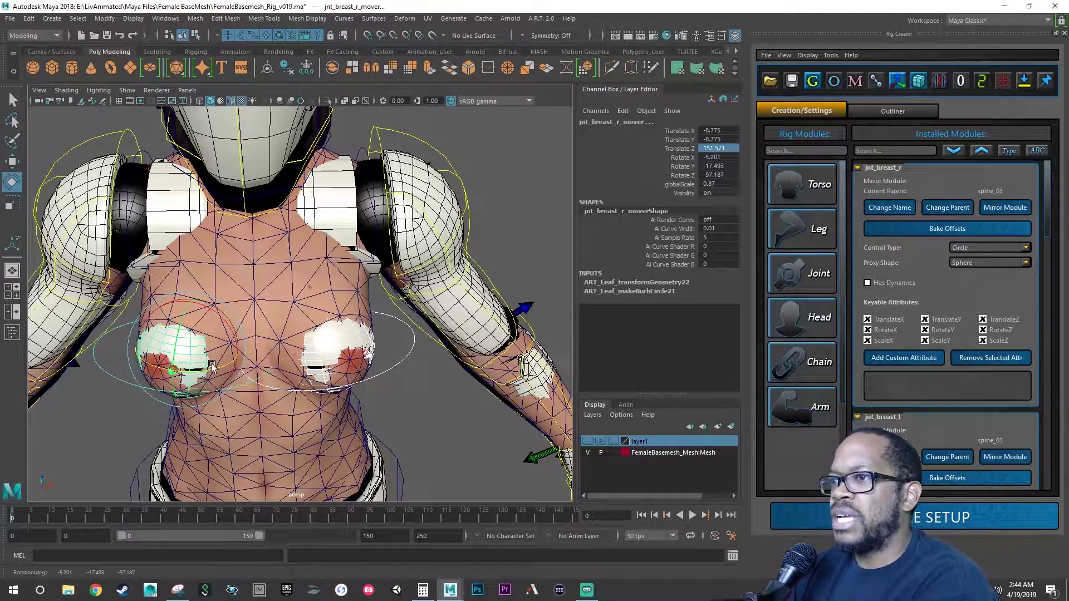
{"action": "key", "text": "ctrl+z"}
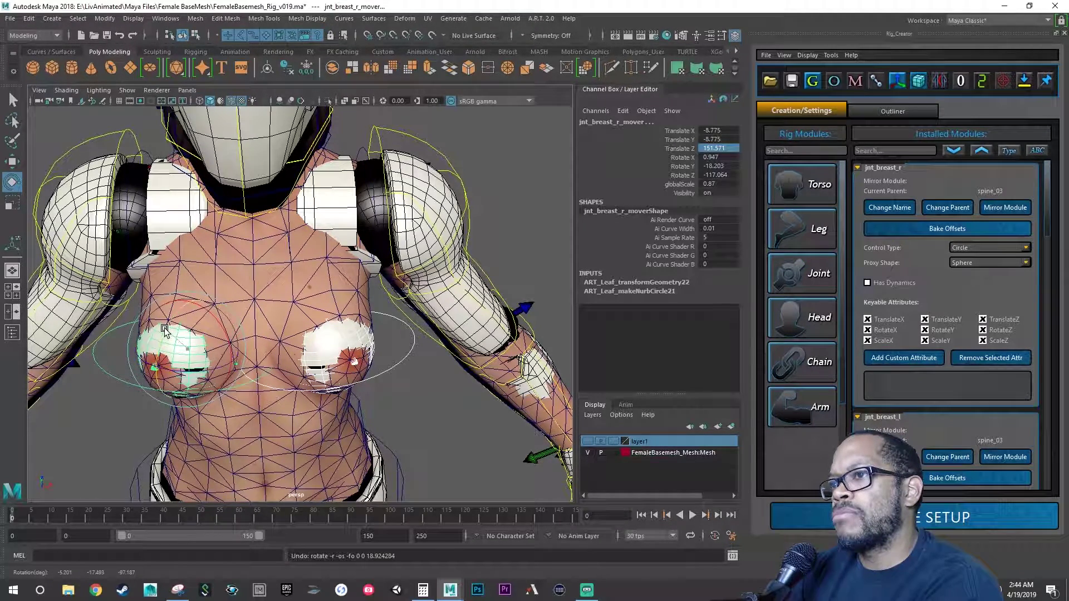
{"action": "left_click_drag", "start_coordinate": [164, 330], "coordinate": [173, 344]}
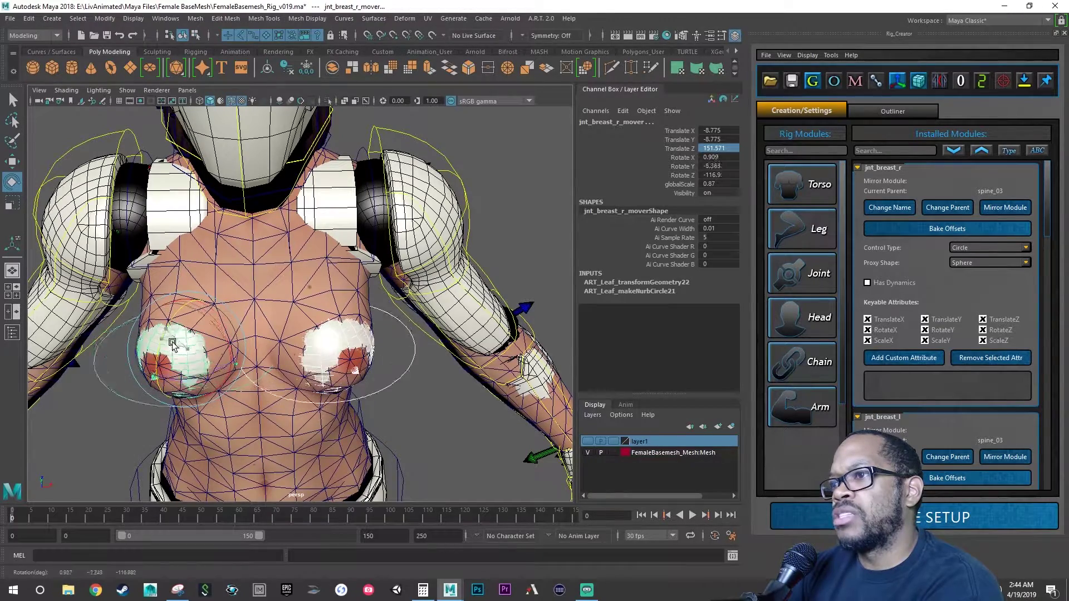
{"action": "key", "text": "ctrl+z"}
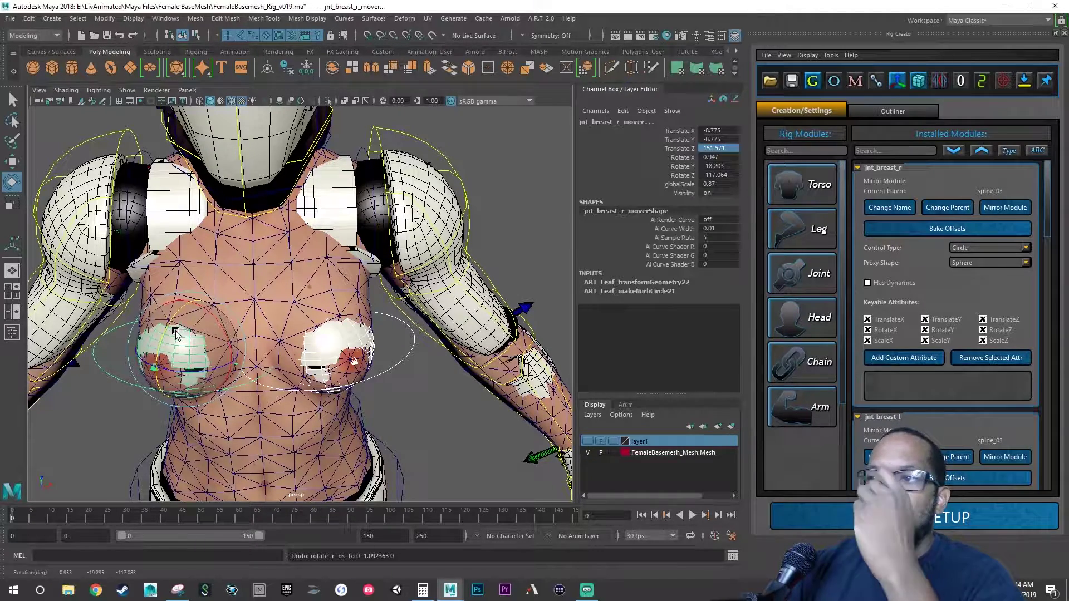
Show the hidden proxy objects in layer1 and delete that display layer.
{"action": "left_click", "coordinate": [590, 440]}
{"action": "right_click", "coordinate": [640, 442]}
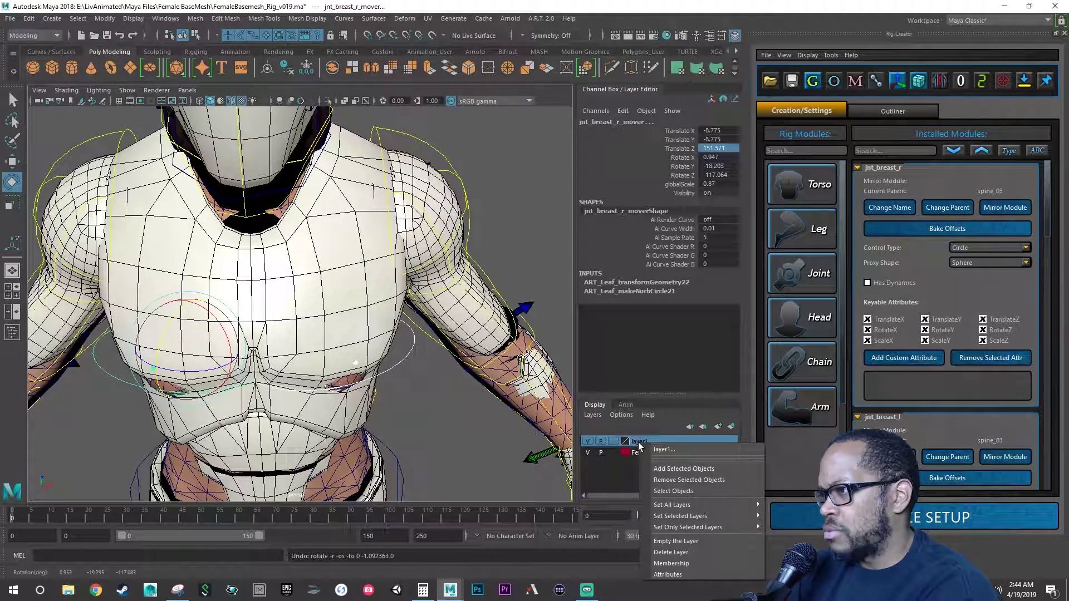
{"action": "left_click", "coordinate": [672, 552]}
Save the rig scene with all body proxies shown.
{"action": "scroll", "coordinate": [409, 382], "scroll_direction": "down", "scroll_amount": 10}
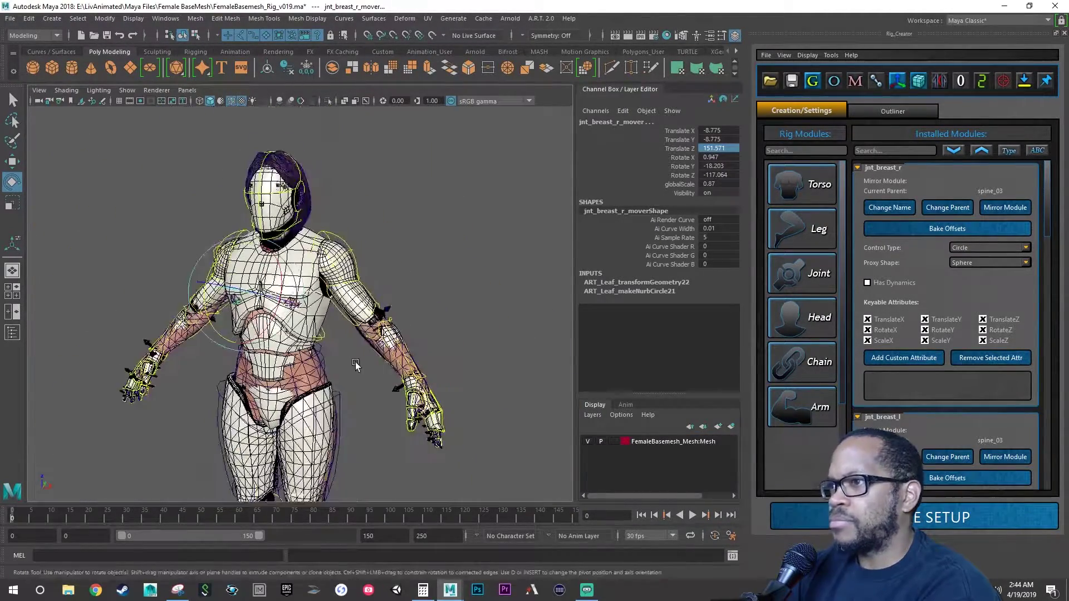
{"action": "scroll", "coordinate": [396, 329], "scroll_direction": "down", "scroll_amount": 8}
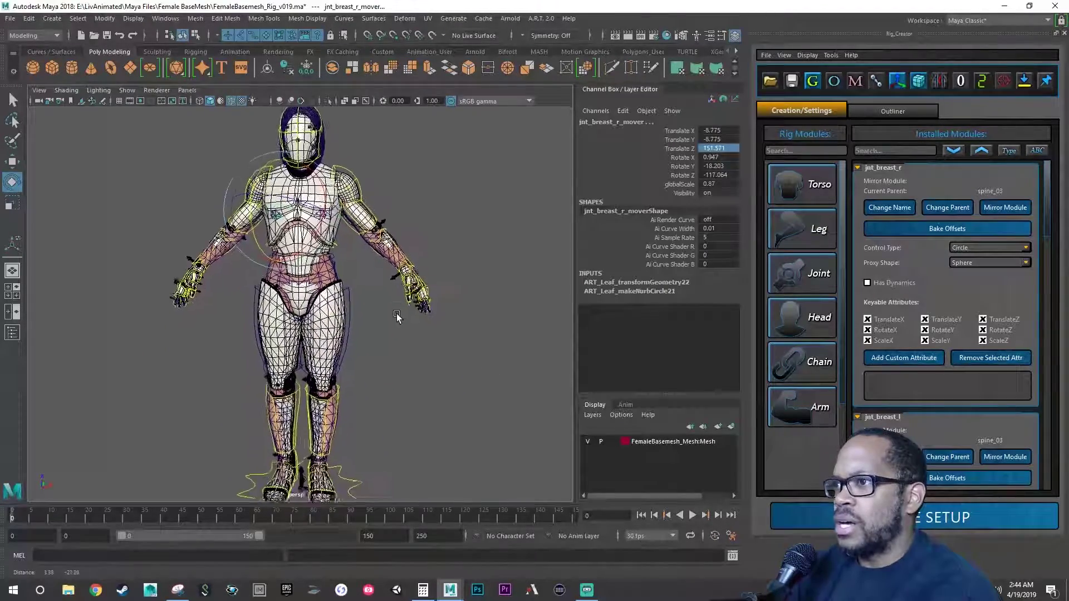
{"action": "left_click_drag", "start_coordinate": [415, 333], "coordinate": [419, 337], "text": "alt"}
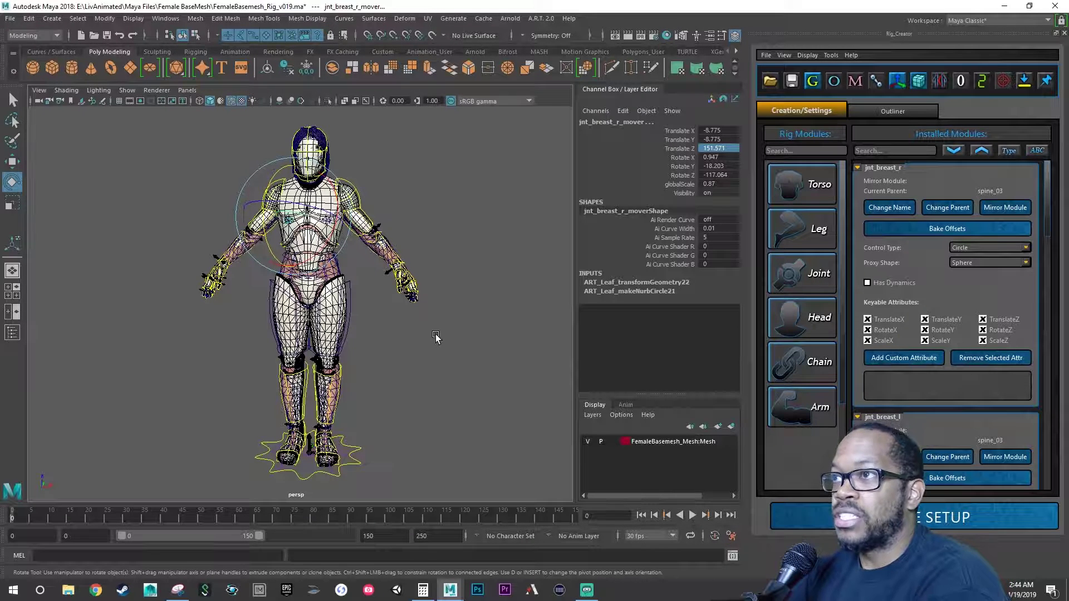
{"action": "key", "text": "q"}
{"action": "key", "text": "ctrl+s"}
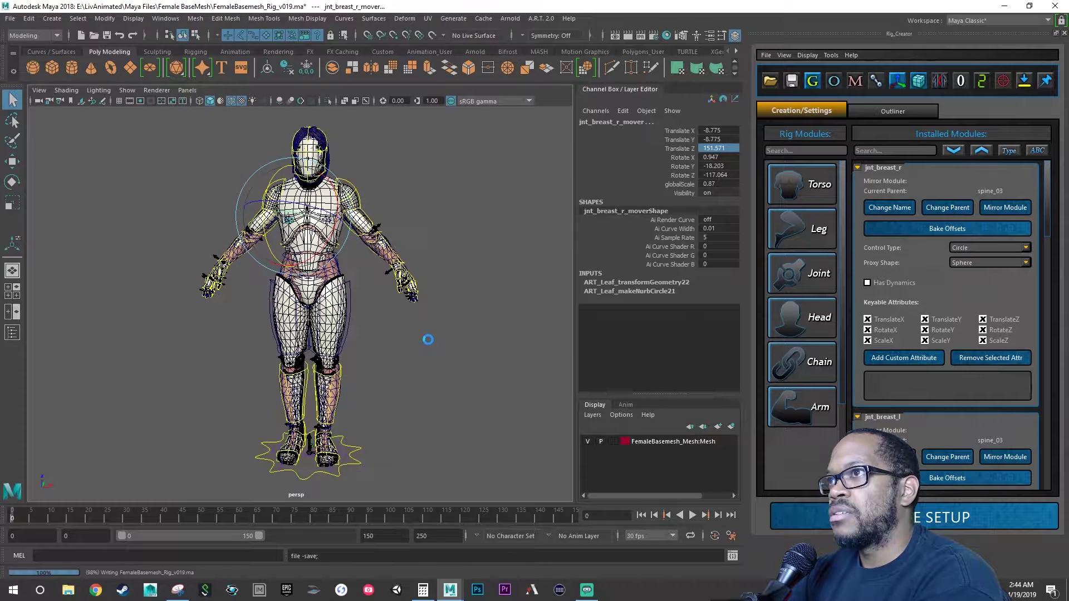
{"action": "key", "text": "e"}
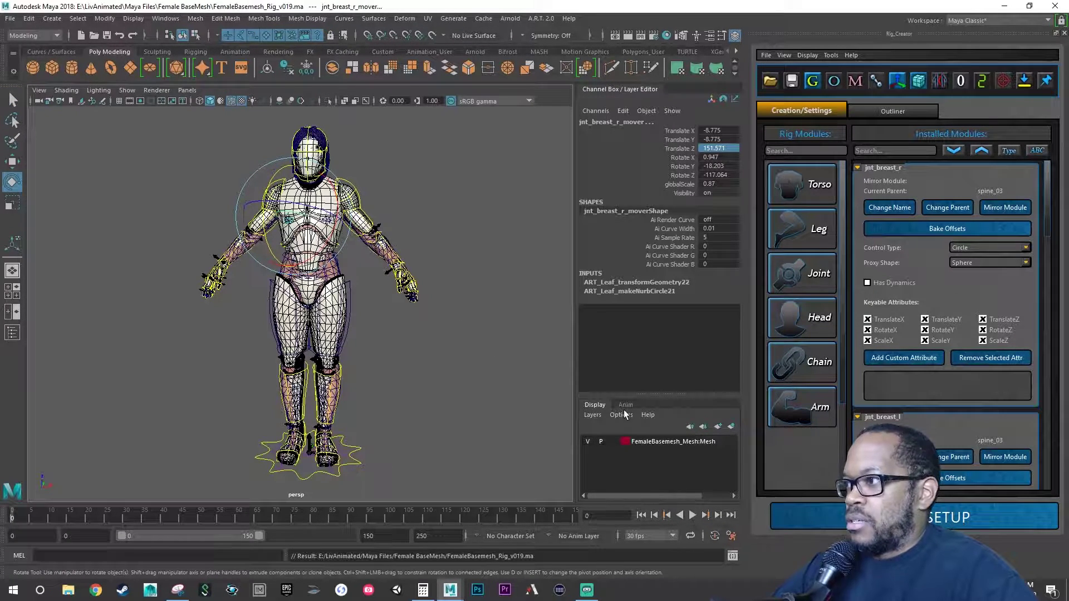
Bake the offsets for the jnt_breast_l and jnt_breast_r modules and close the Bake Offsets dialog.
{"action": "left_click", "coordinate": [880, 231]}
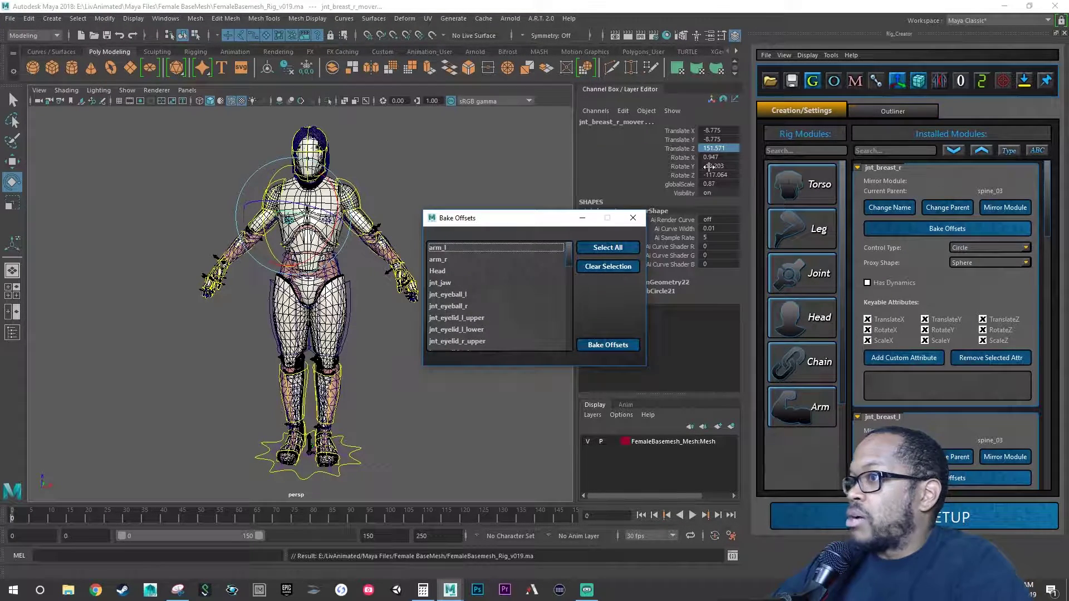
{"action": "scroll", "coordinate": [471, 296], "scroll_direction": "down", "scroll_amount": 4}
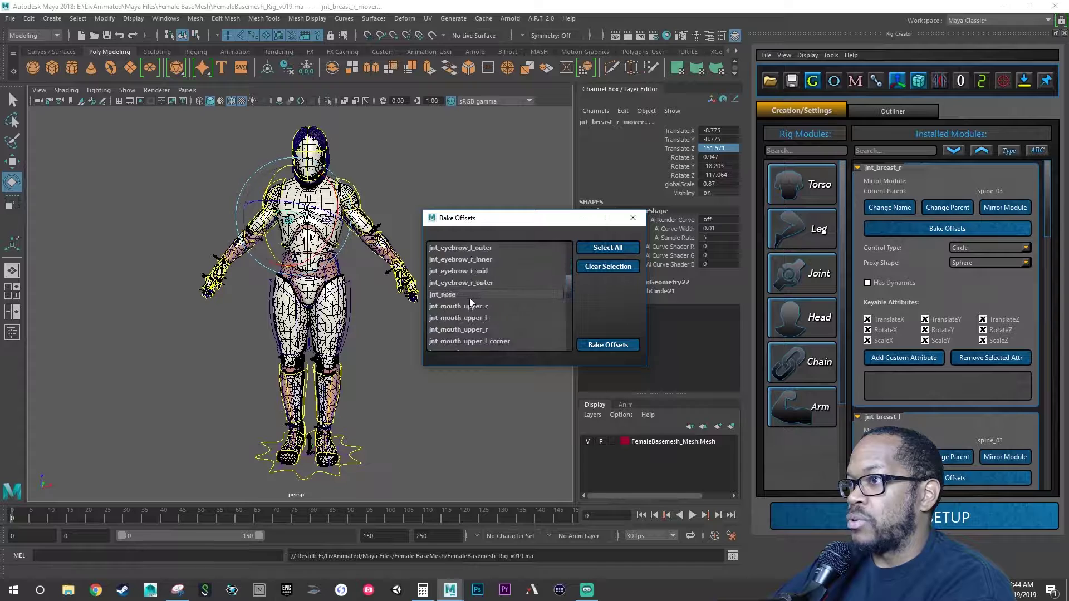
{"action": "scroll", "coordinate": [469, 298], "scroll_direction": "down", "scroll_amount": 3}
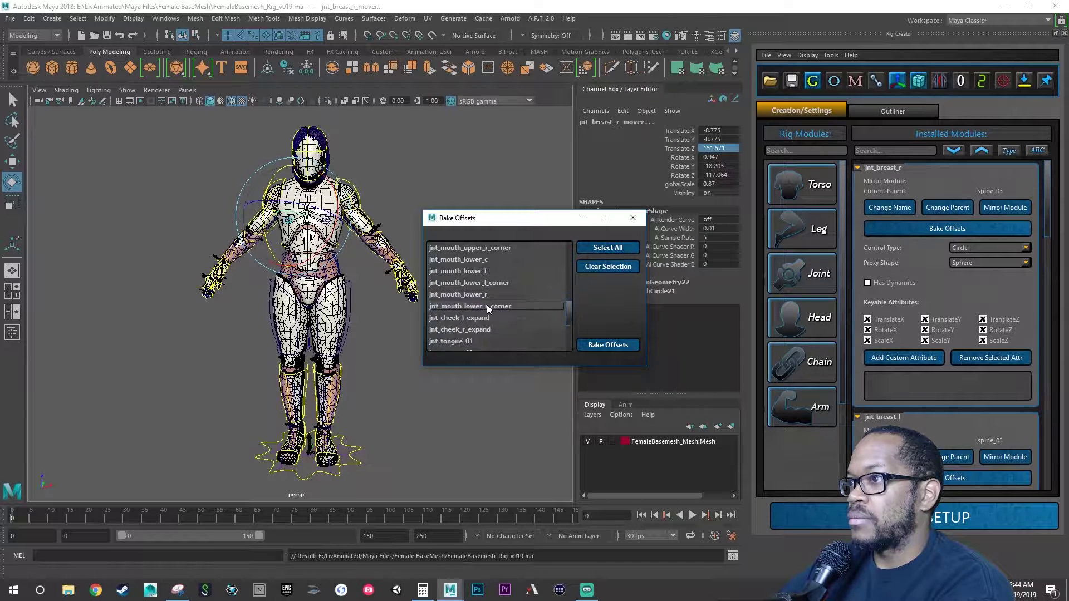
{"action": "scroll", "coordinate": [486, 305], "scroll_direction": "down", "scroll_amount": 3}
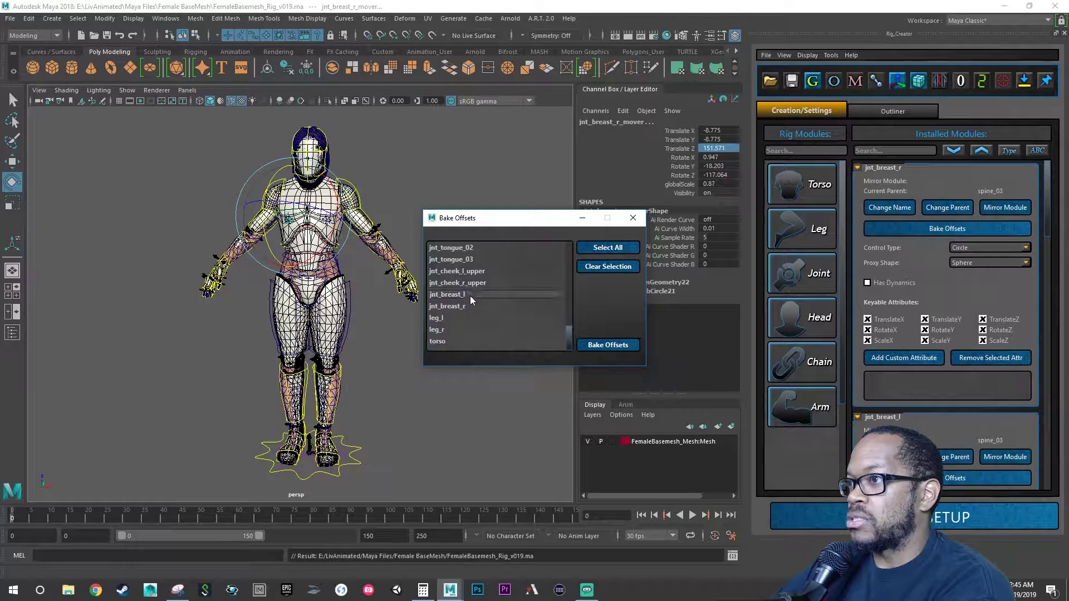
{"action": "left_click", "coordinate": [470, 296]}
{"action": "left_click", "coordinate": [471, 306], "text": "ctrl"}
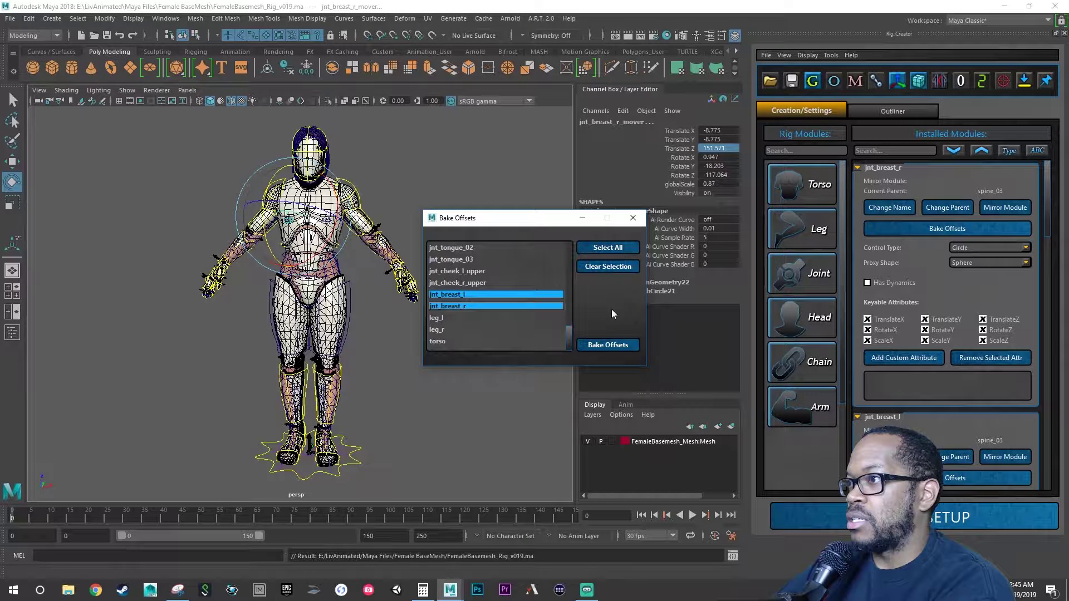
{"action": "left_click", "coordinate": [623, 346]}
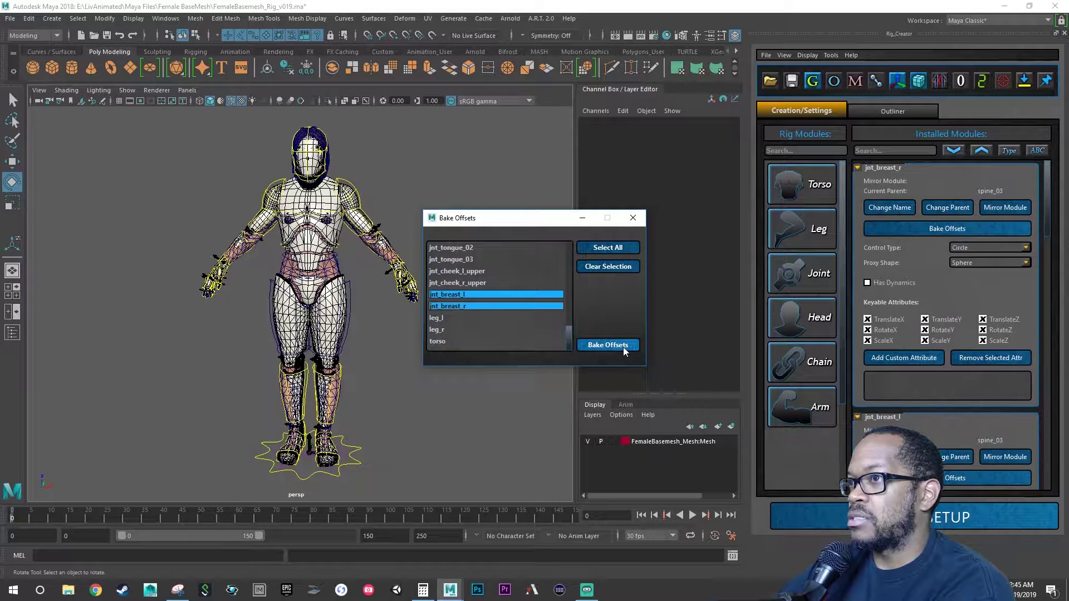
{"action": "left_click", "coordinate": [634, 221]}
Check the chest and full body with the baked breast modules, and save the scene.
{"action": "scroll", "coordinate": [312, 295], "scroll_direction": "up", "scroll_amount": 5}
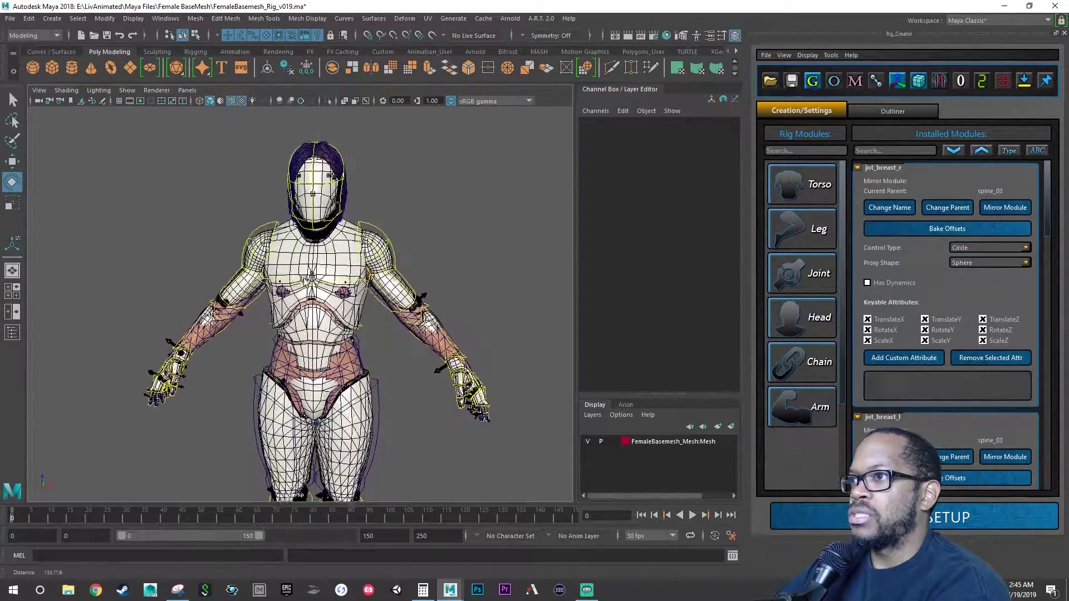
{"action": "scroll", "coordinate": [308, 278], "scroll_direction": "up", "scroll_amount": 5}
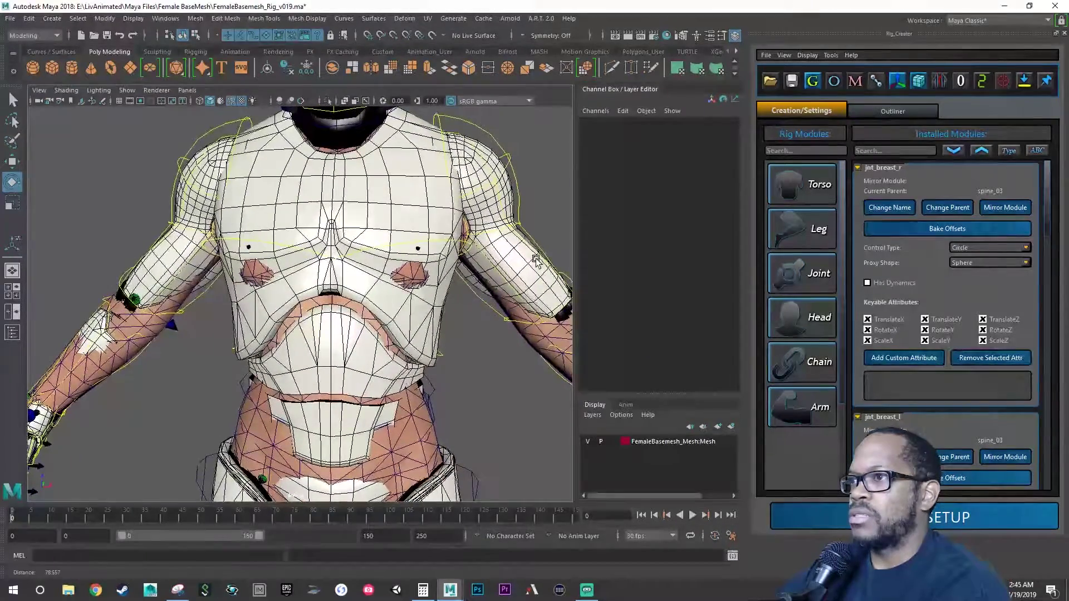
{"action": "scroll", "coordinate": [536, 262], "scroll_direction": "down", "scroll_amount": 10}
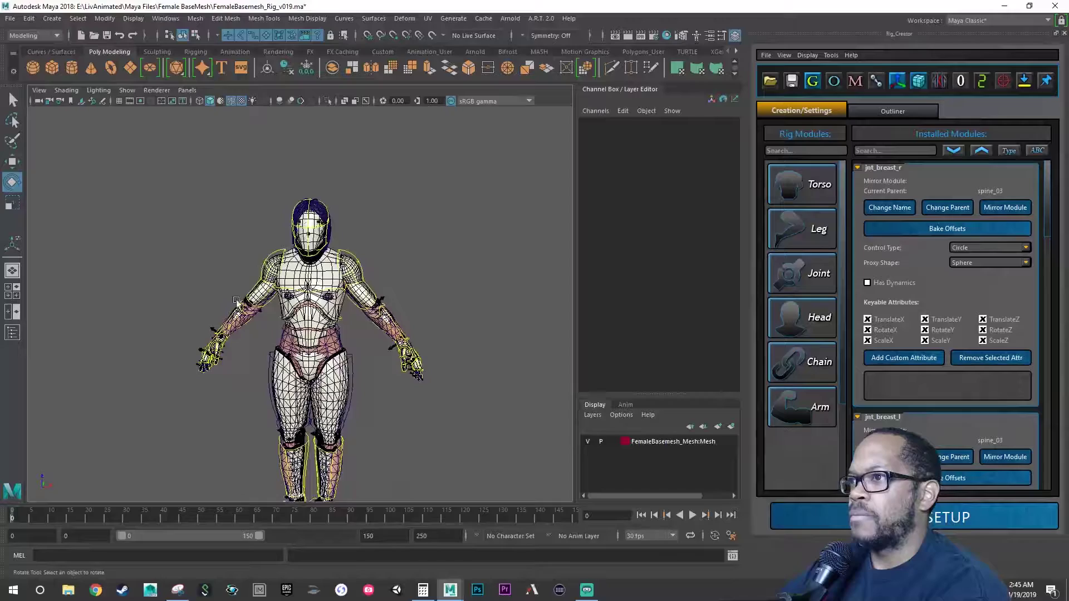
{"action": "middle_click_drag", "start_coordinate": [236, 300], "coordinate": [248, 206], "text": "alt"}
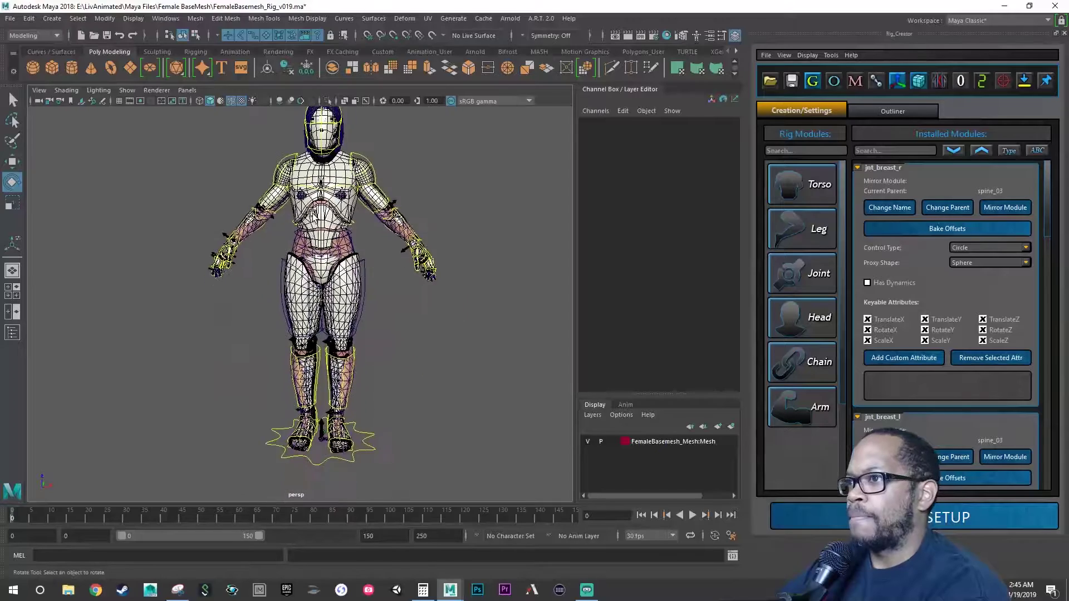
{"action": "scroll", "coordinate": [248, 206], "scroll_direction": "down", "scroll_amount": 2}
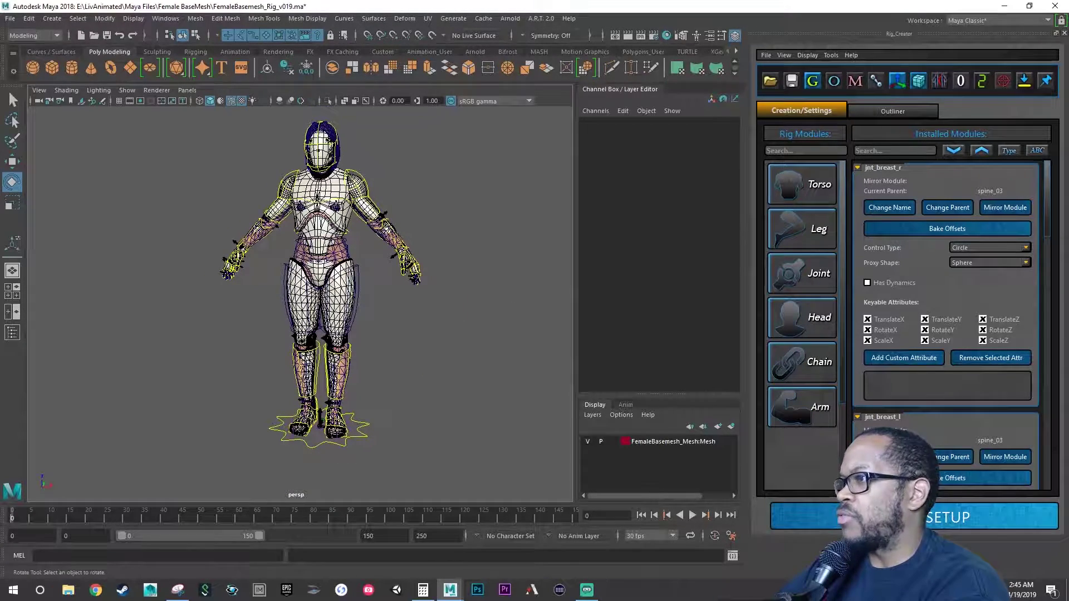
{"action": "key", "text": "q"}
{"action": "key", "text": "ctrl+s"}
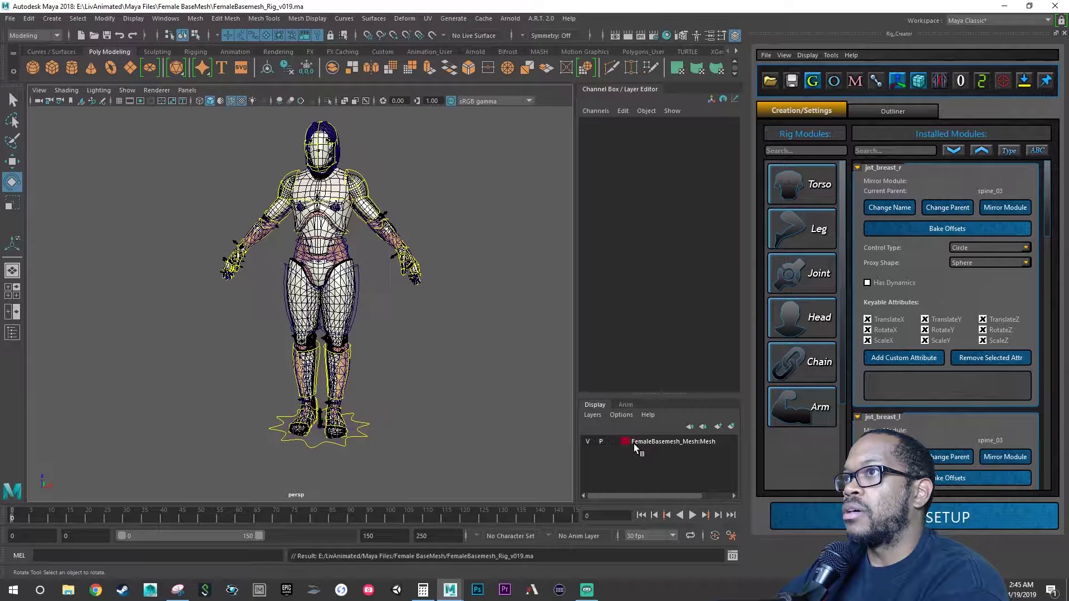
{"action": "key", "text": "e"}
Finalize the rig setup to create the skeleton used for skin binding.
{"action": "left_click", "coordinate": [879, 517]}
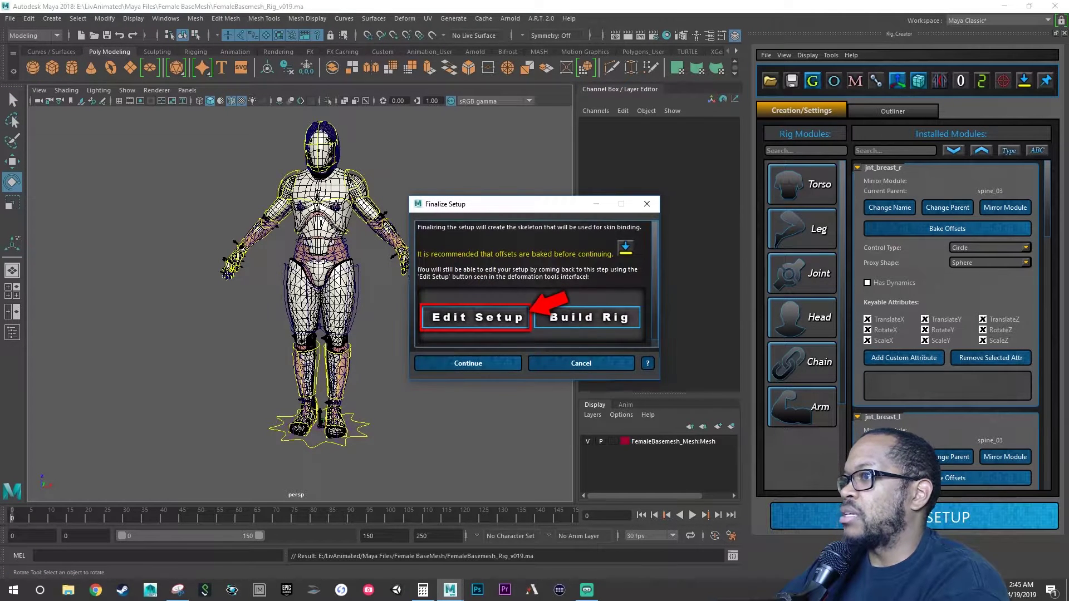
{"action": "left_click", "coordinate": [492, 362]}
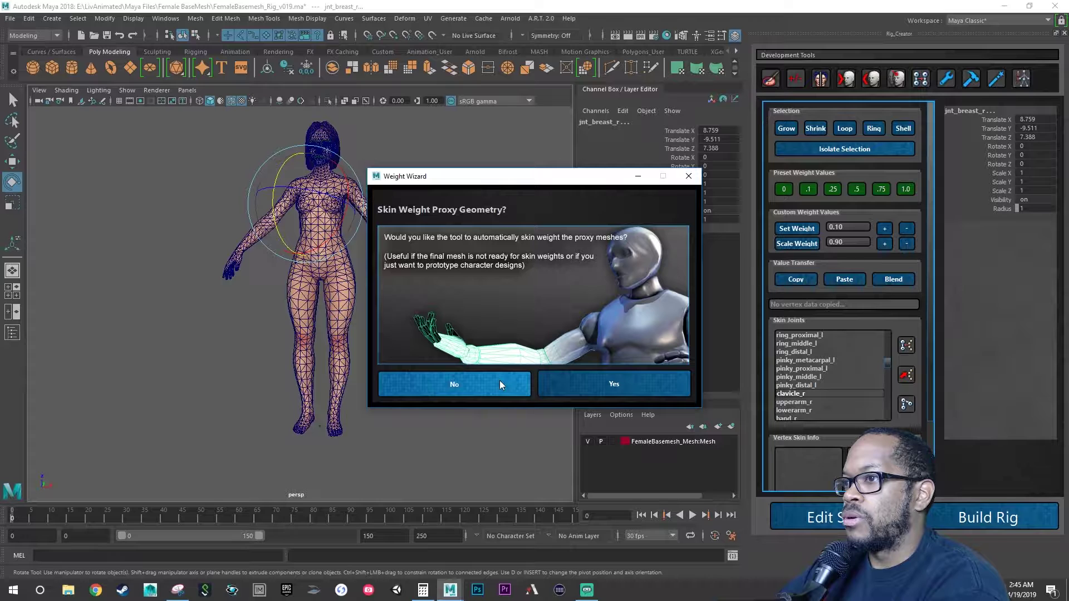
Decline automatic proxy skin weighting and import the found Female_Basemesh weights using the Vertex Order method.
{"action": "left_click", "coordinate": [500, 380]}
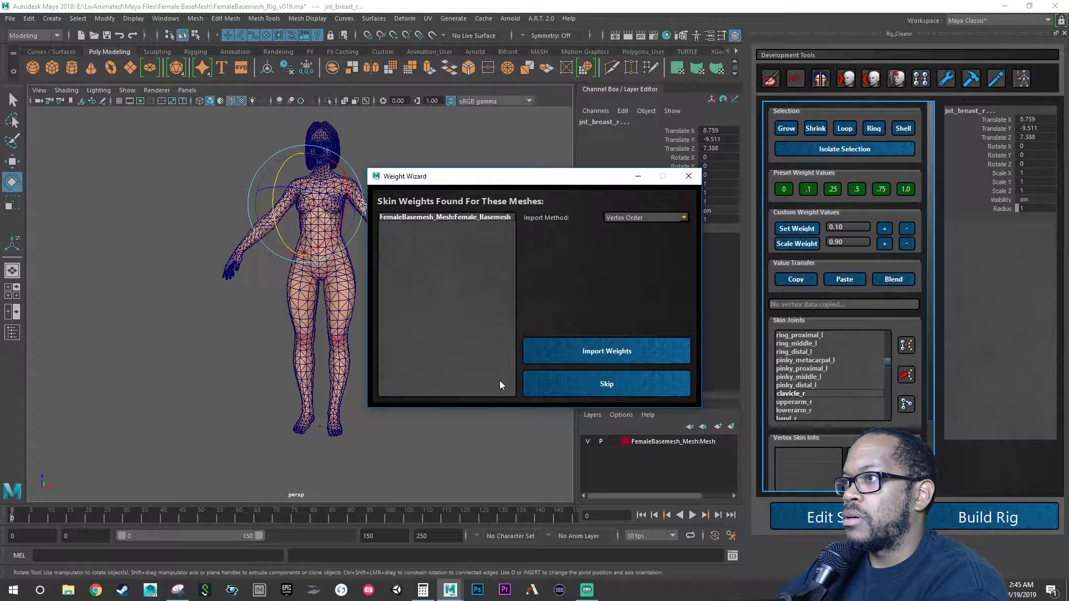
{"action": "left_click", "coordinate": [468, 217]}
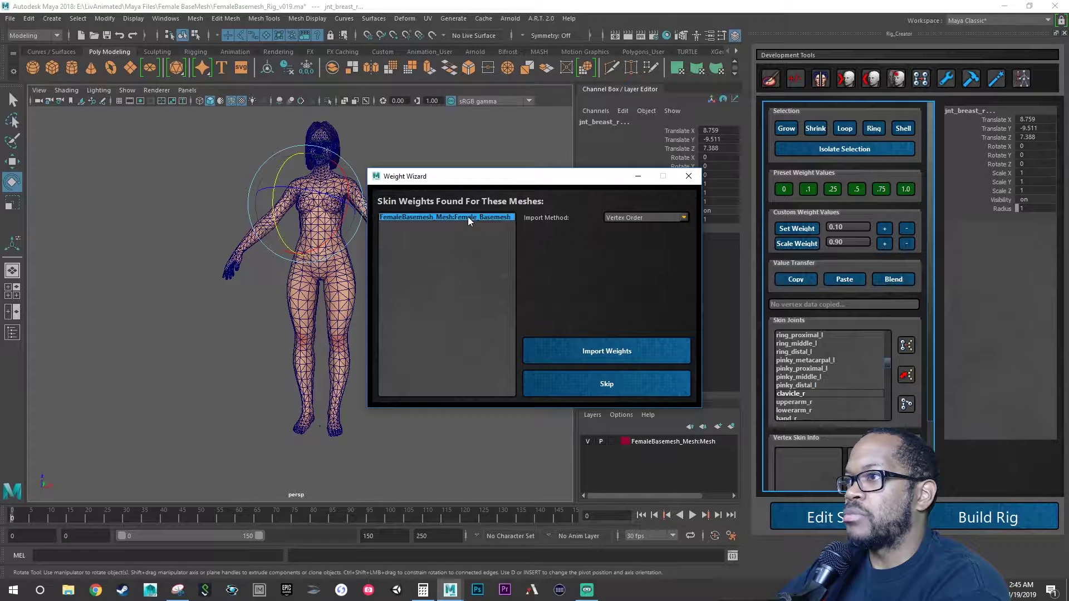
{"action": "left_click", "coordinate": [623, 352]}
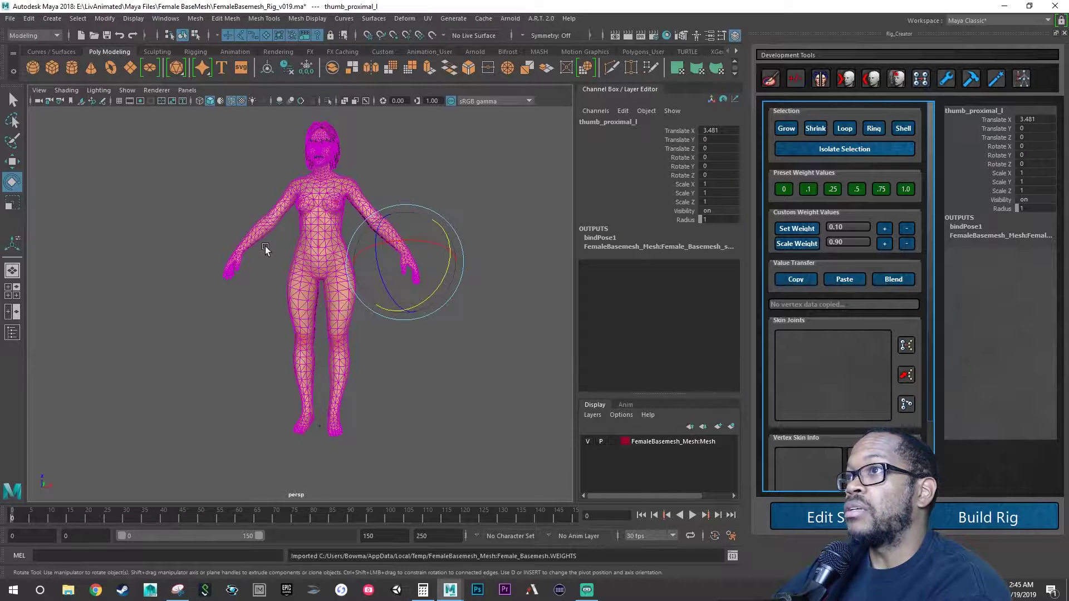
Save the scene as FemaleBasemesh_Skin_v006.ma in the Female BaseMesh folder.
{"action": "left_click_drag", "start_coordinate": [255, 268], "coordinate": [245, 248], "text": "alt"}
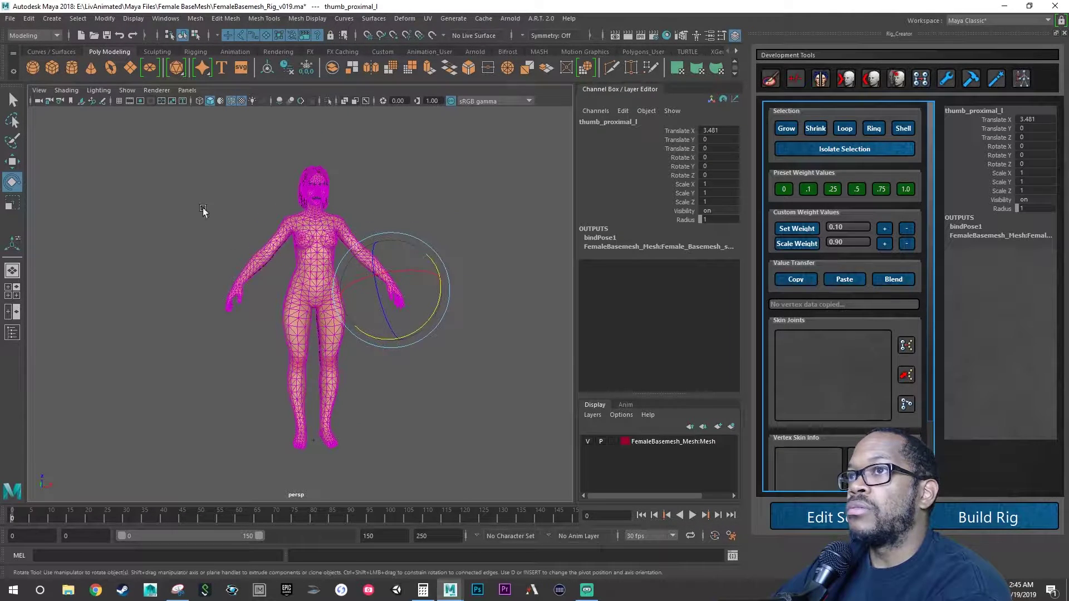
{"action": "left_click", "coordinate": [12, 19]}
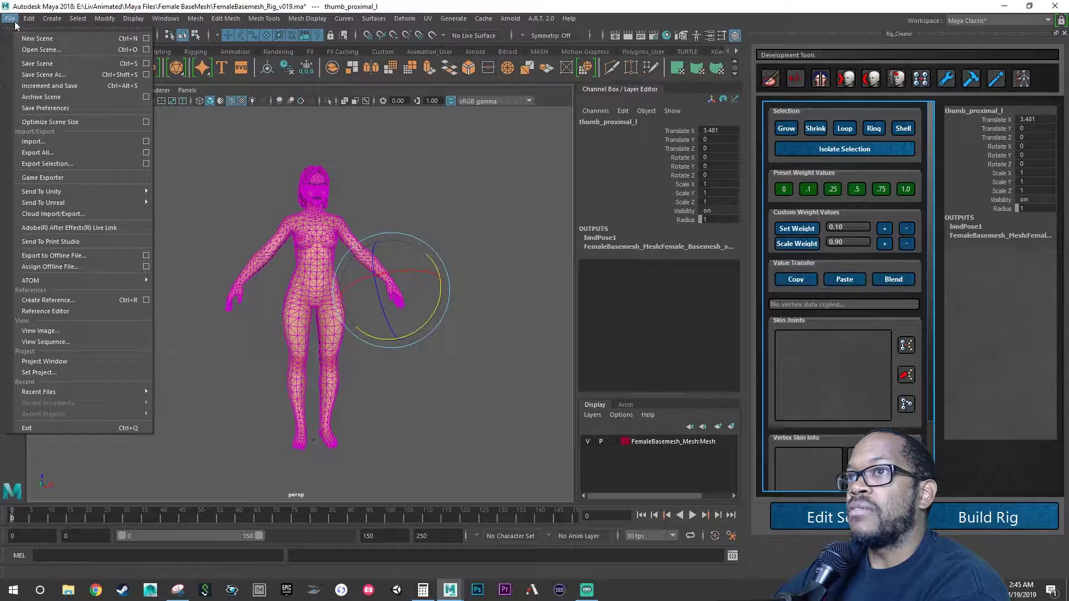
{"action": "left_click", "coordinate": [46, 75]}
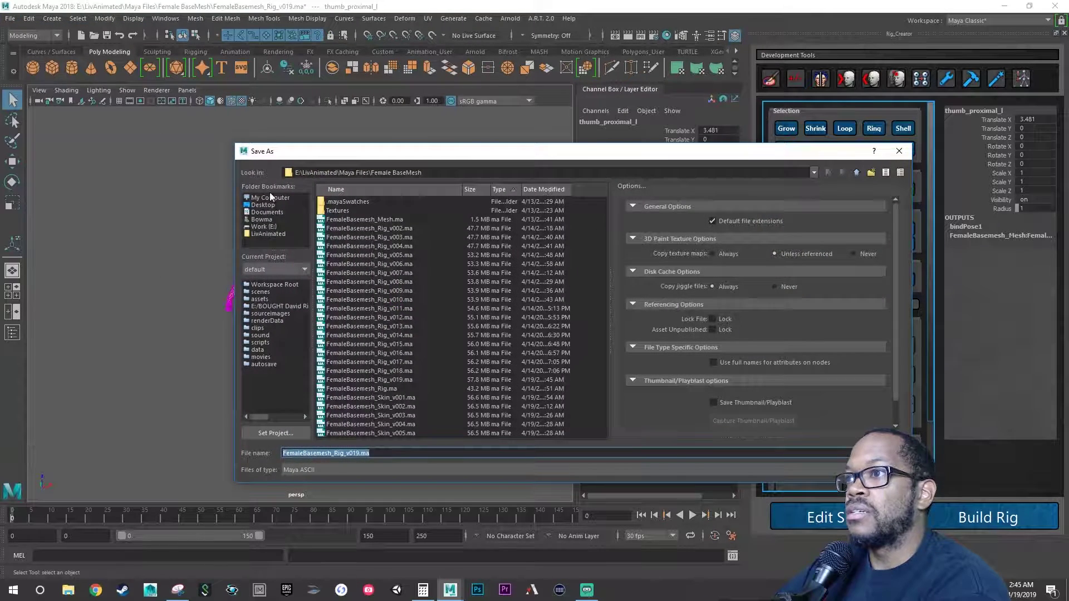
{"action": "left_click", "coordinate": [392, 433]}
{"action": "left_click", "coordinate": [364, 453]}
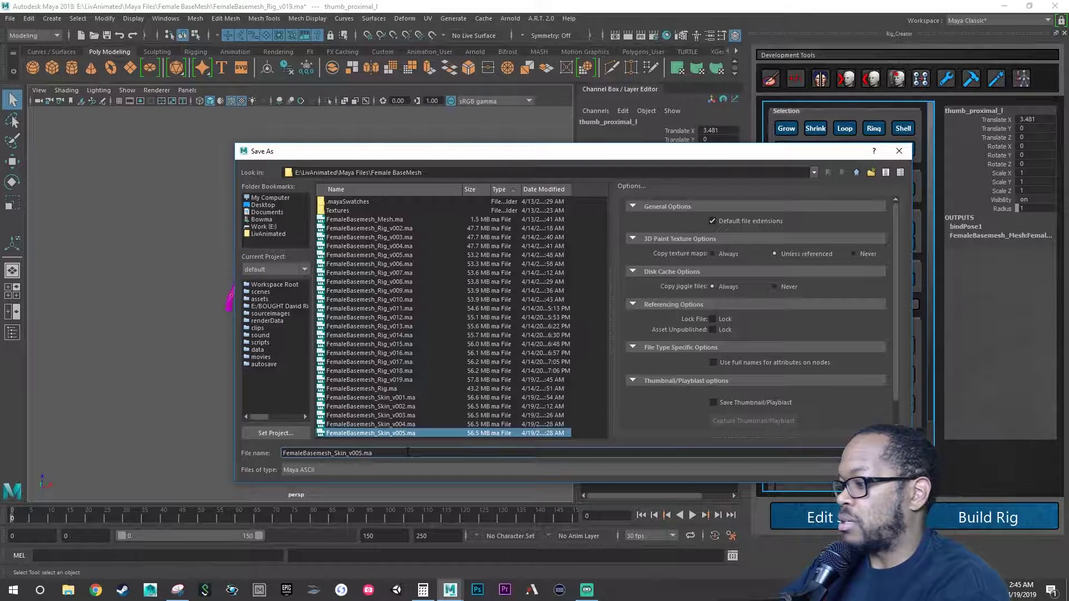
{"action": "key", "text": "BackSpace"}
{"action": "type", "text": "6"}
{"action": "key", "text": "Return"}
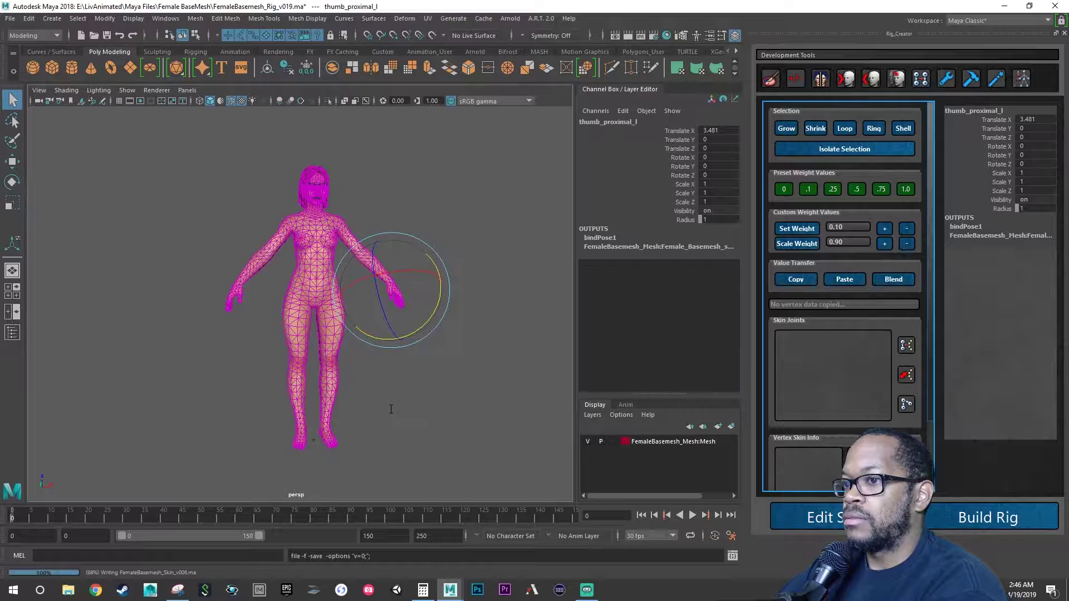
Select the female body mesh to load its skin joints for weight editing.
{"action": "key", "text": "e"}
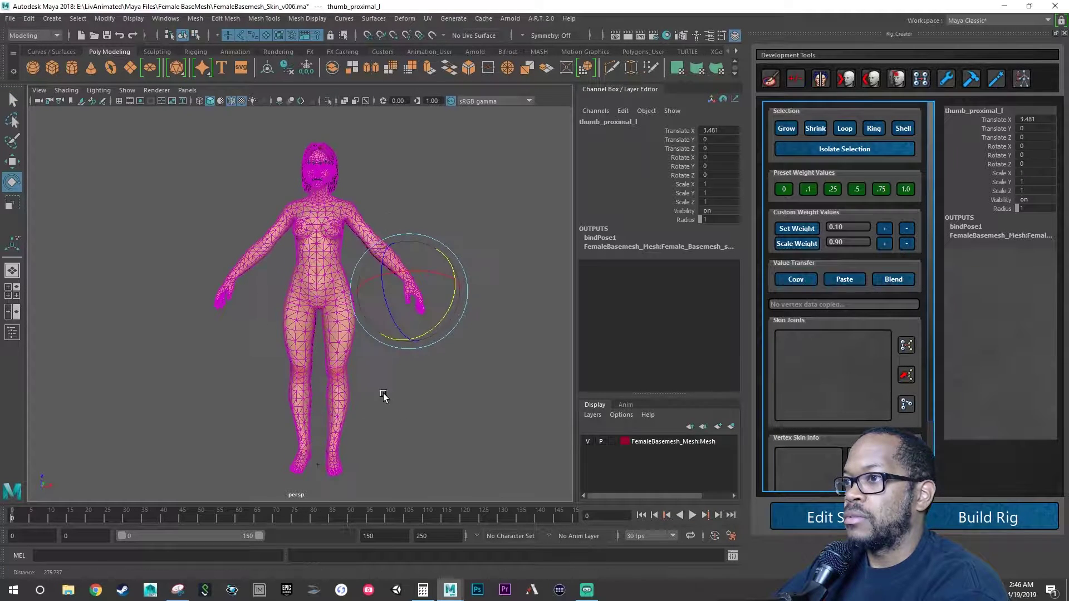
{"action": "left_click", "coordinate": [347, 340]}
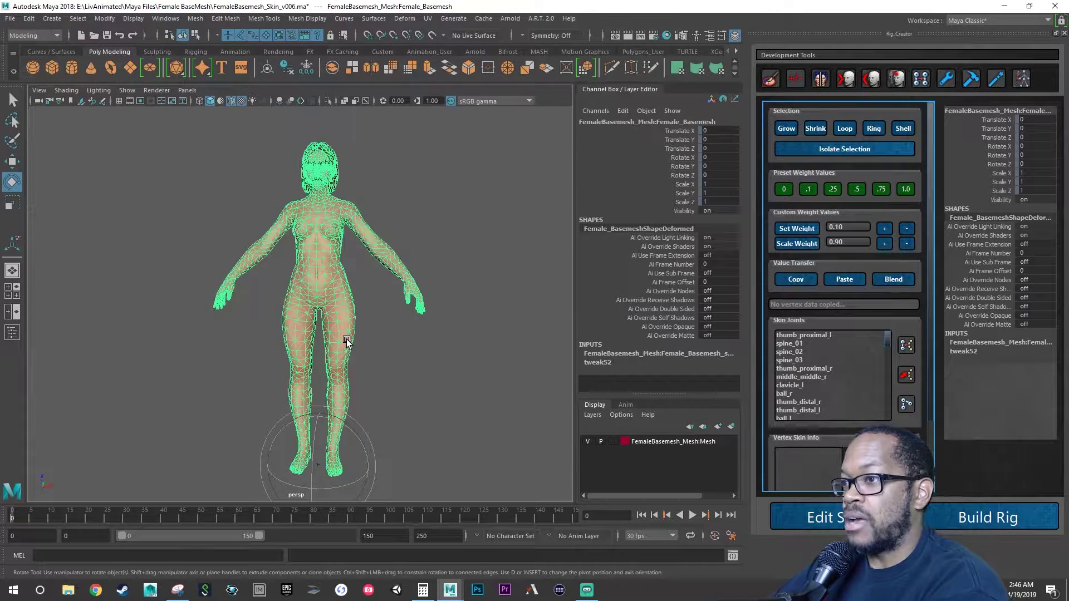